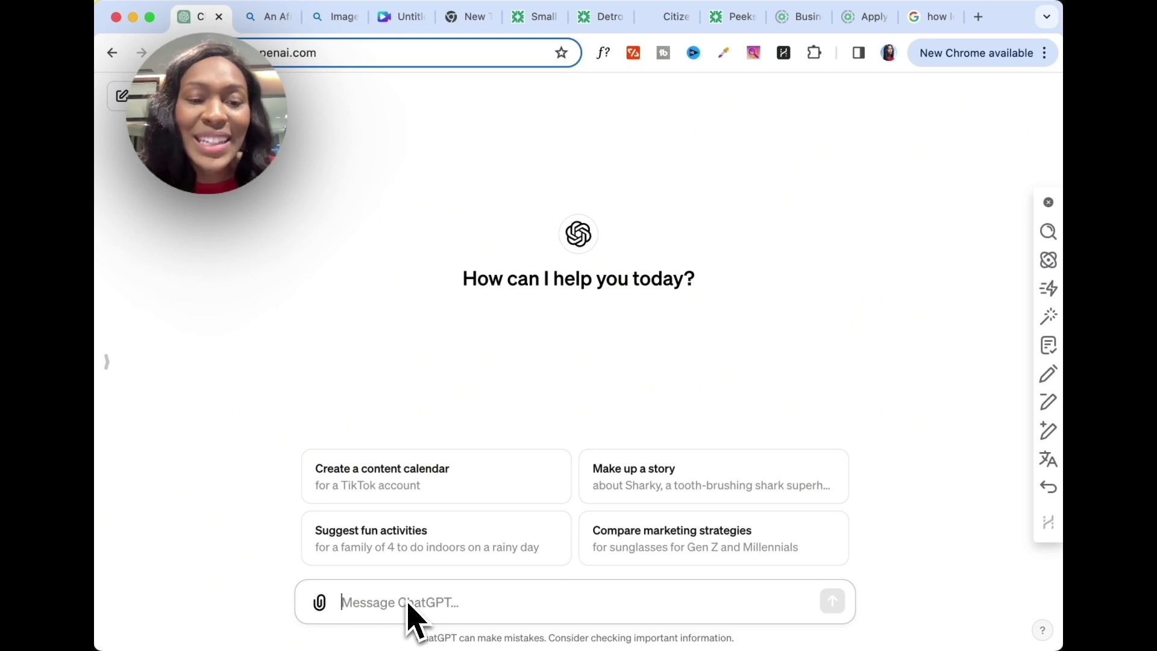
Send ChatGPT the bracketed avatar template, prefaced with 'Act as a prompt expert… give me 3 examples'.
type("An [Ethnicity] [Gender] with [Hair], wearing [Accessories]. [Her/His] facial expression is [Facial Expression] as [she/he] stares straight at the camera. [she/he] is dressed in a [describe the shirt] that says '[Writing on Shirt-‘Hello’]', paired with [Bottom]. The [woman/man] is [Pose] of [her/him] [Setting], [Activity]. Around [her/him] are [belongings/ things]. The office is decorated with a [Office Details]. In the background, there's [Background Items], with [Lighting], enhancing the warmth of the room.")
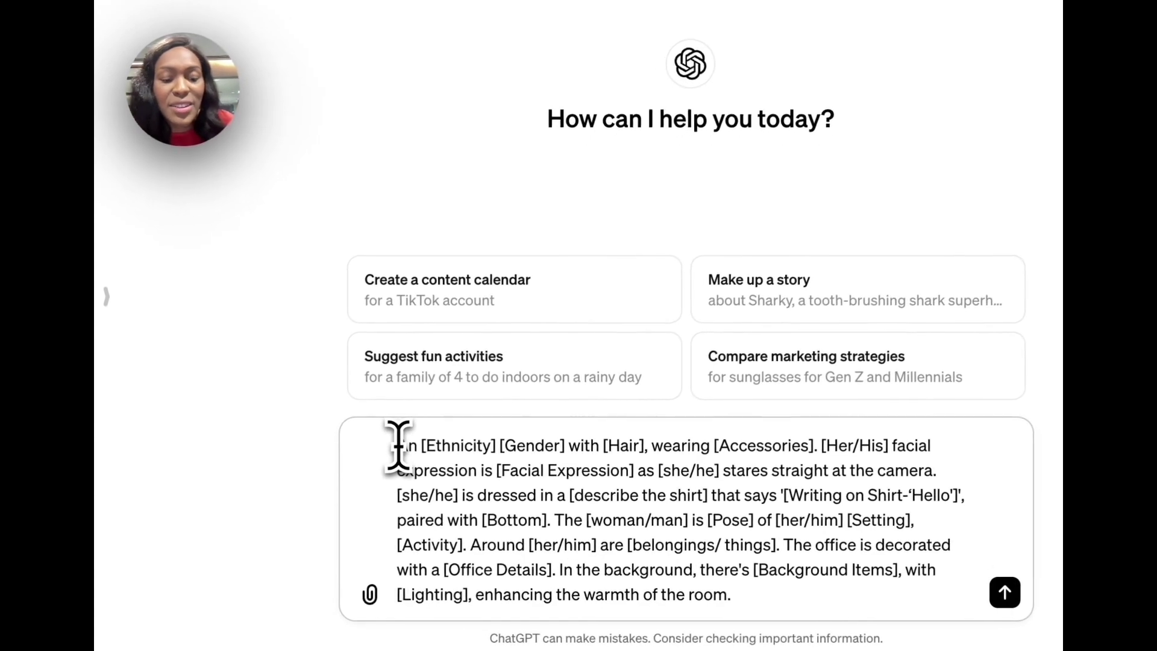
left_click(398, 445)
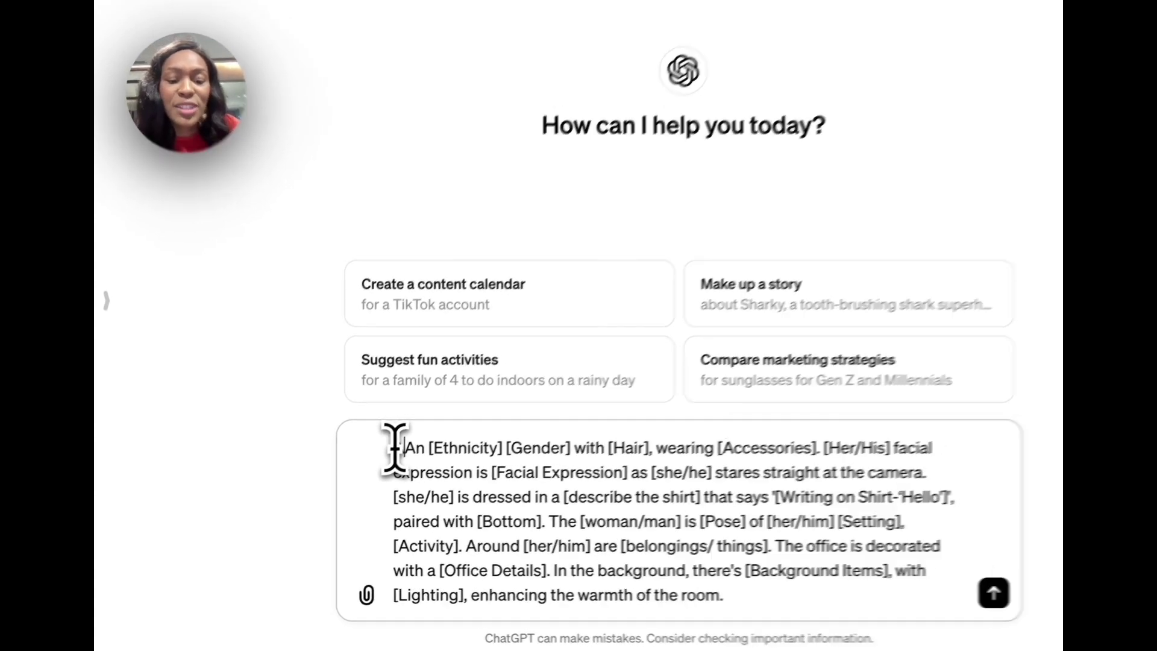
type("cAct as a p")
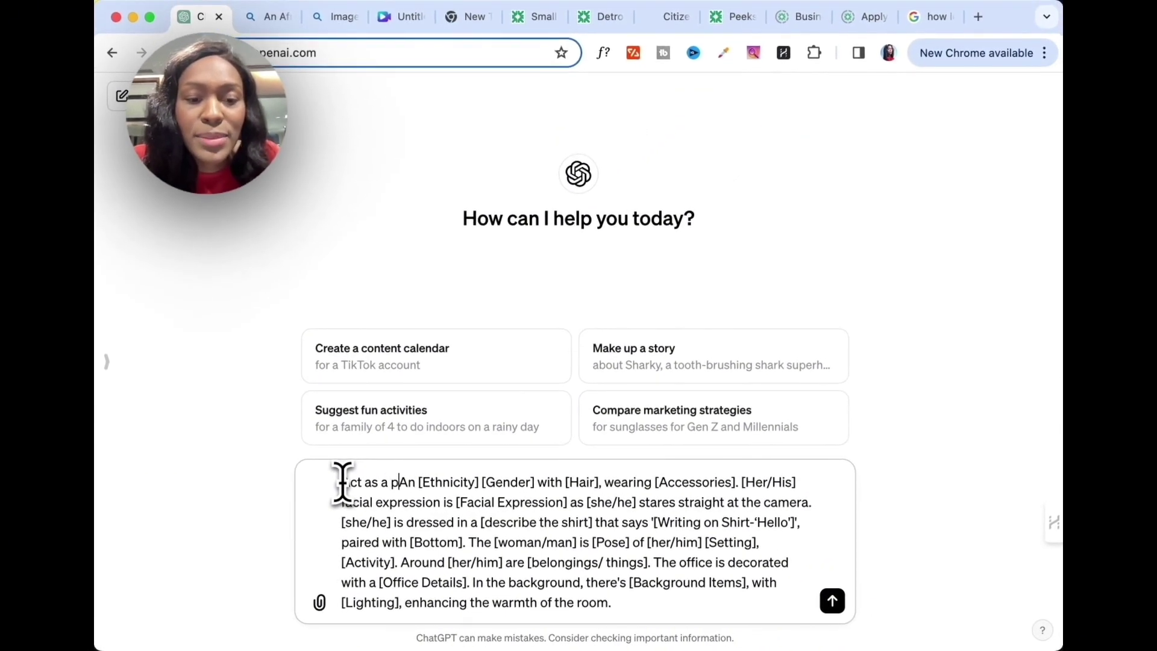
type("rompt expert, fill ou")
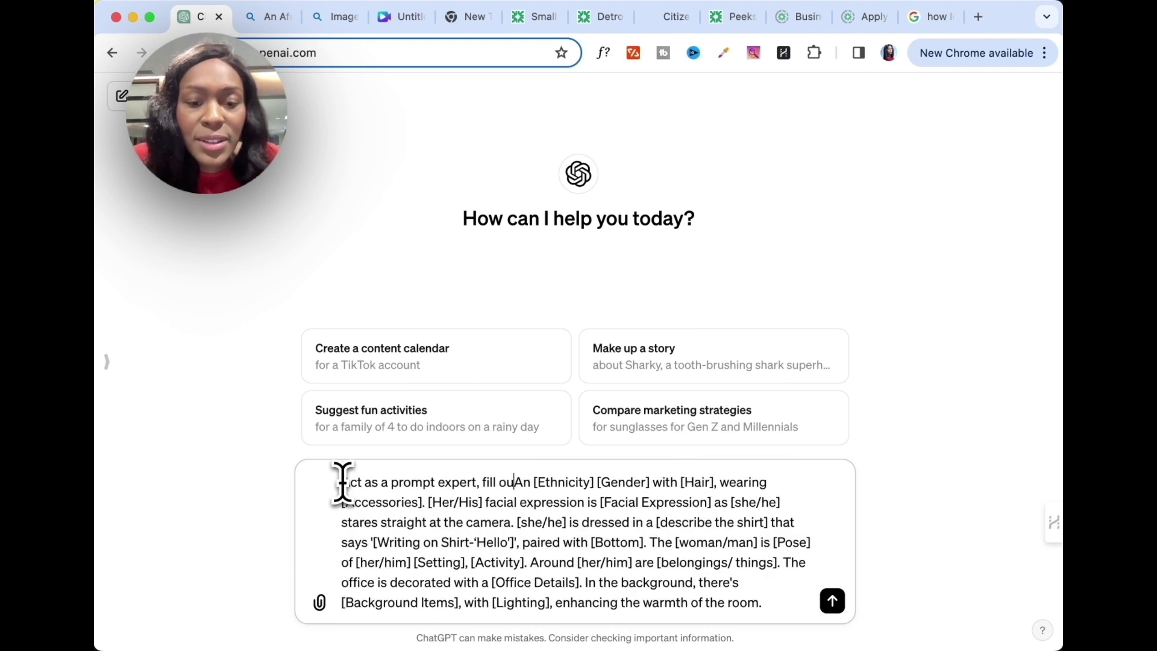
type("t the info")
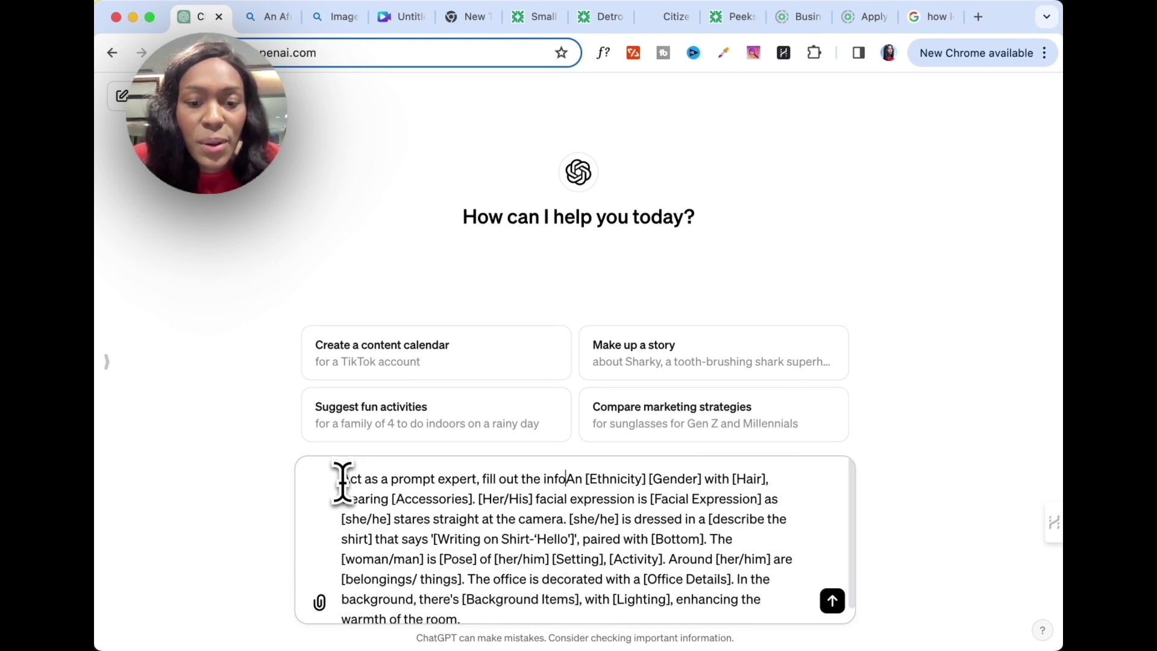
type("rmation in th")
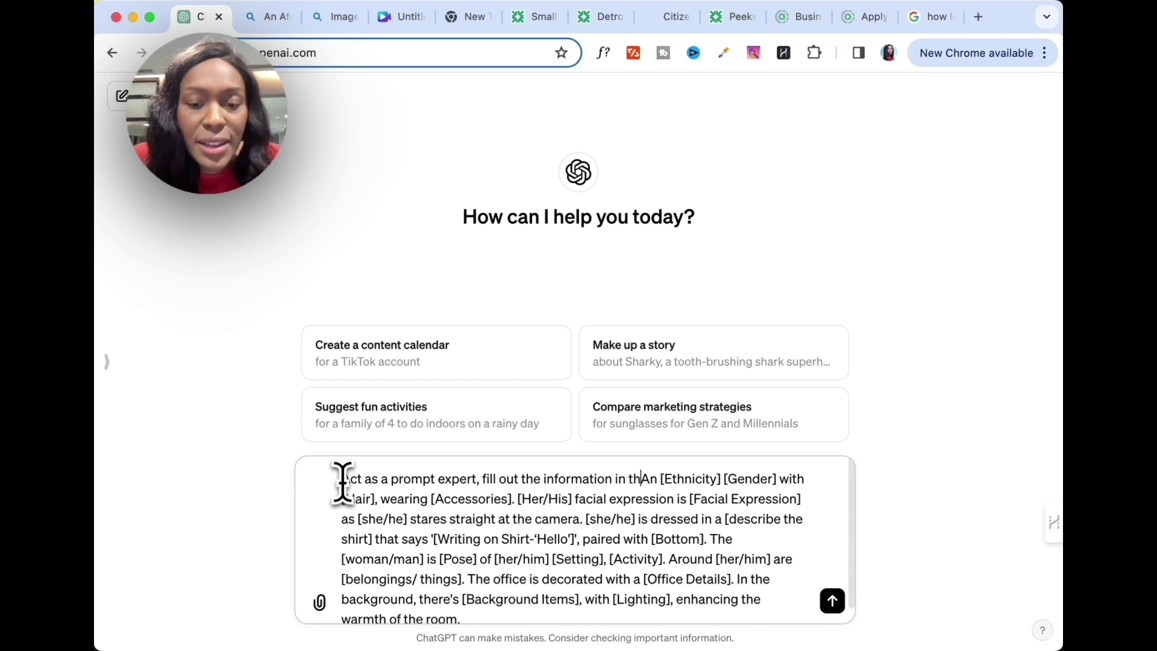
type("e brackets according to ")
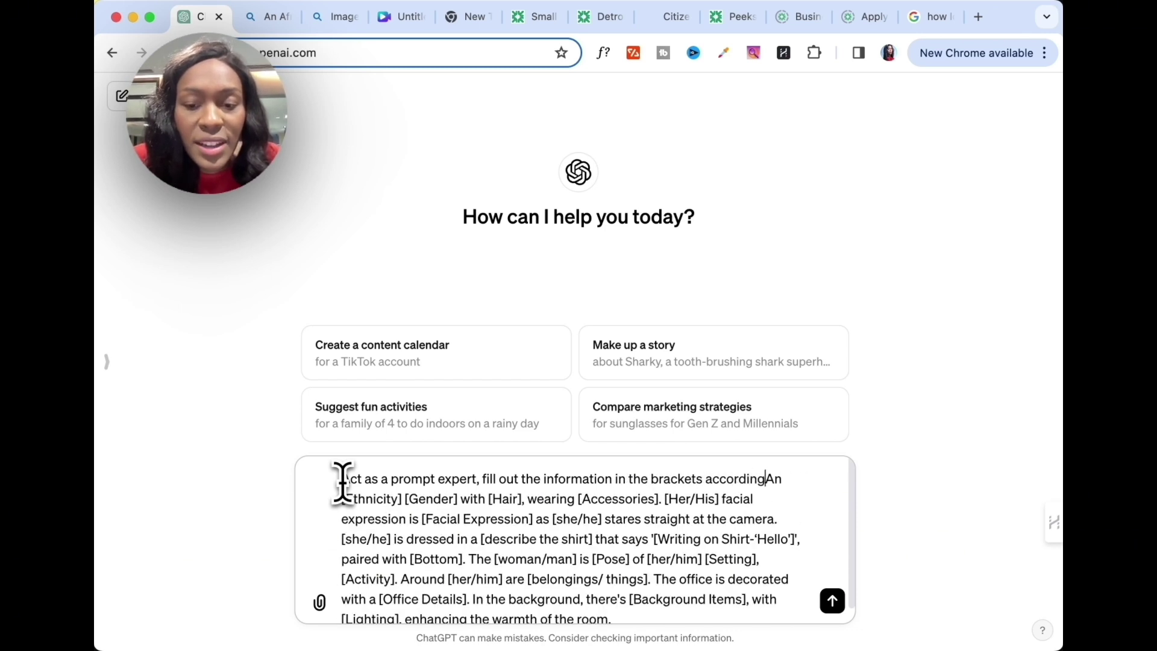
type("what yo")
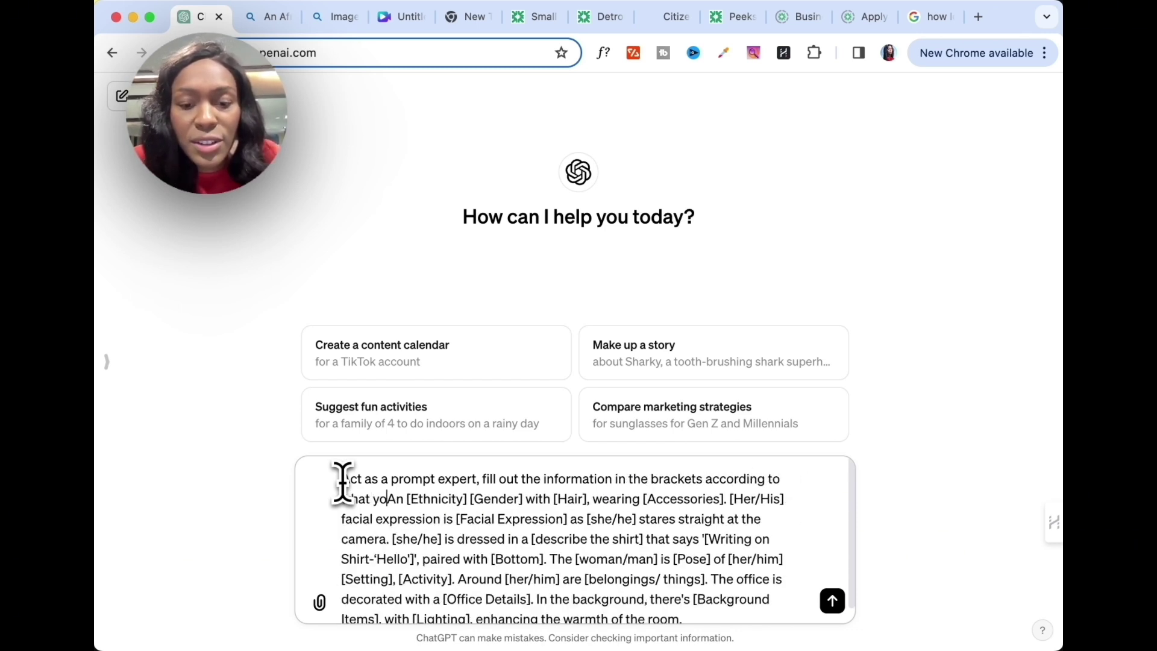
type("u think is b")
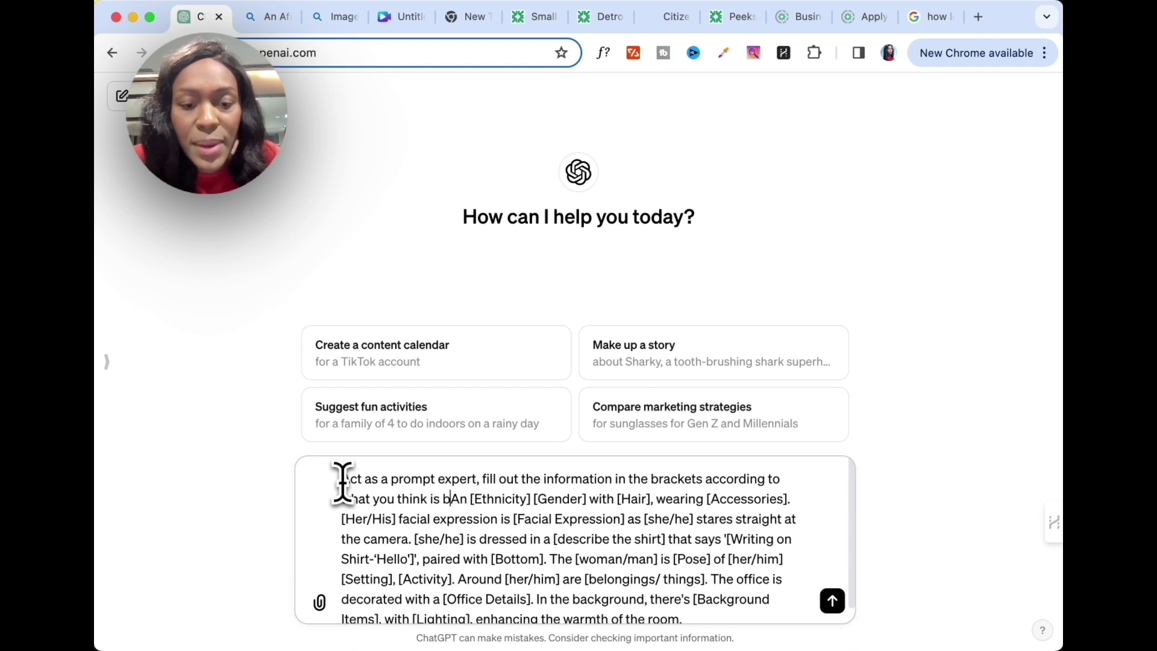
type("est. Give me")
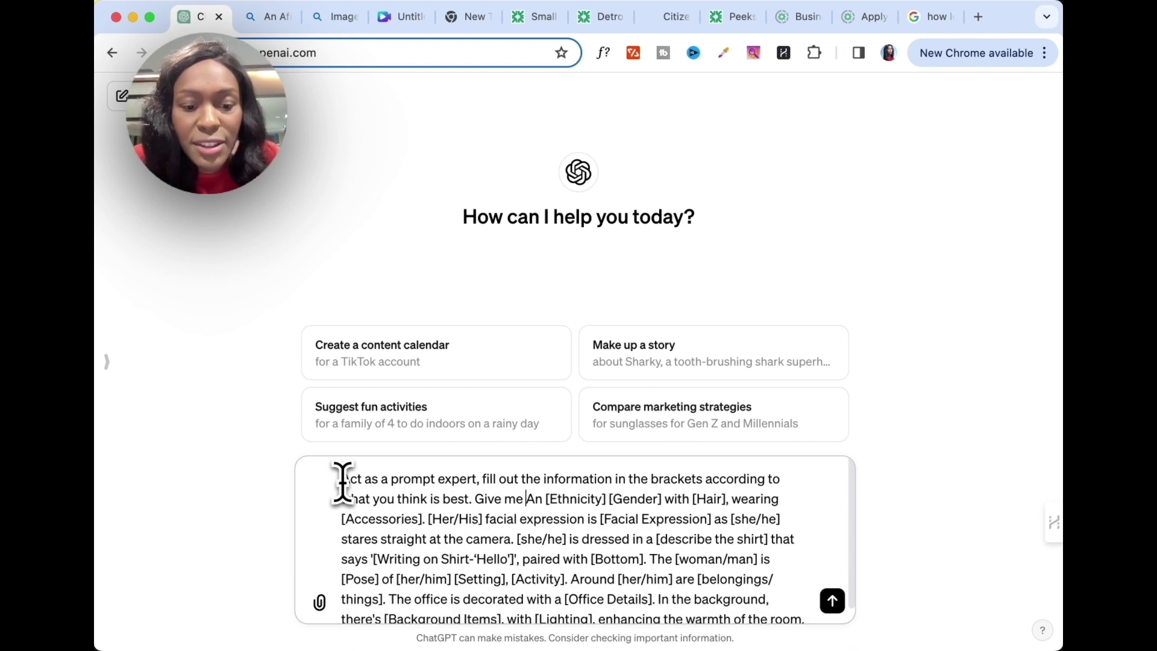
type(" 3 example")
type("s of diff")
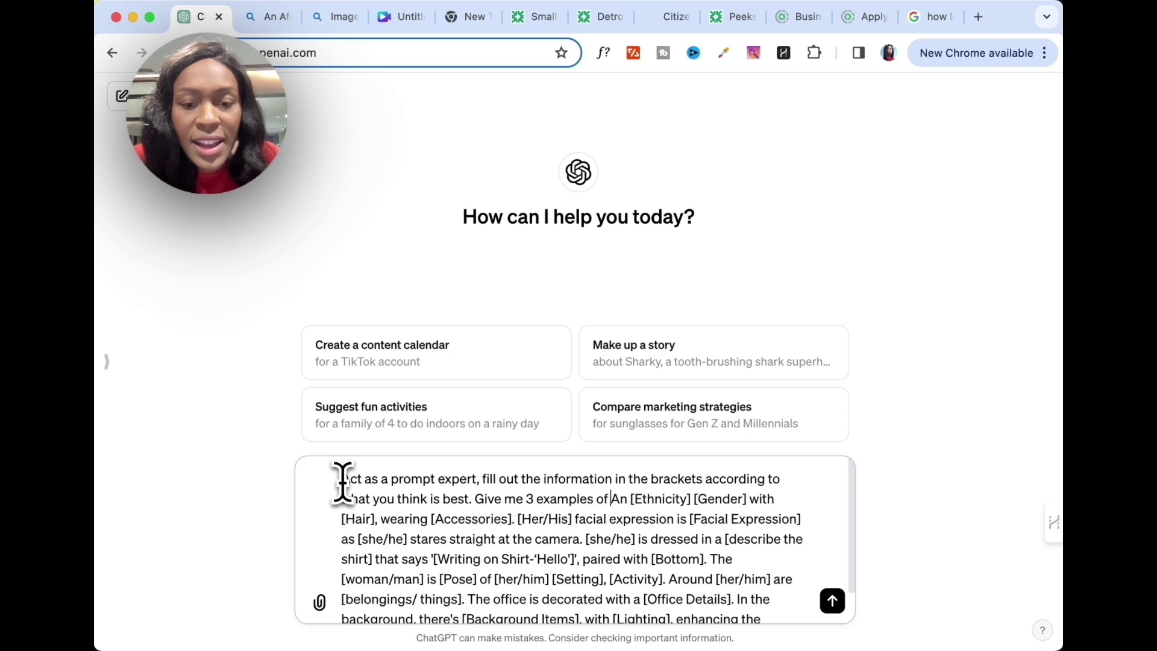
type("erent p")
type("rompts")
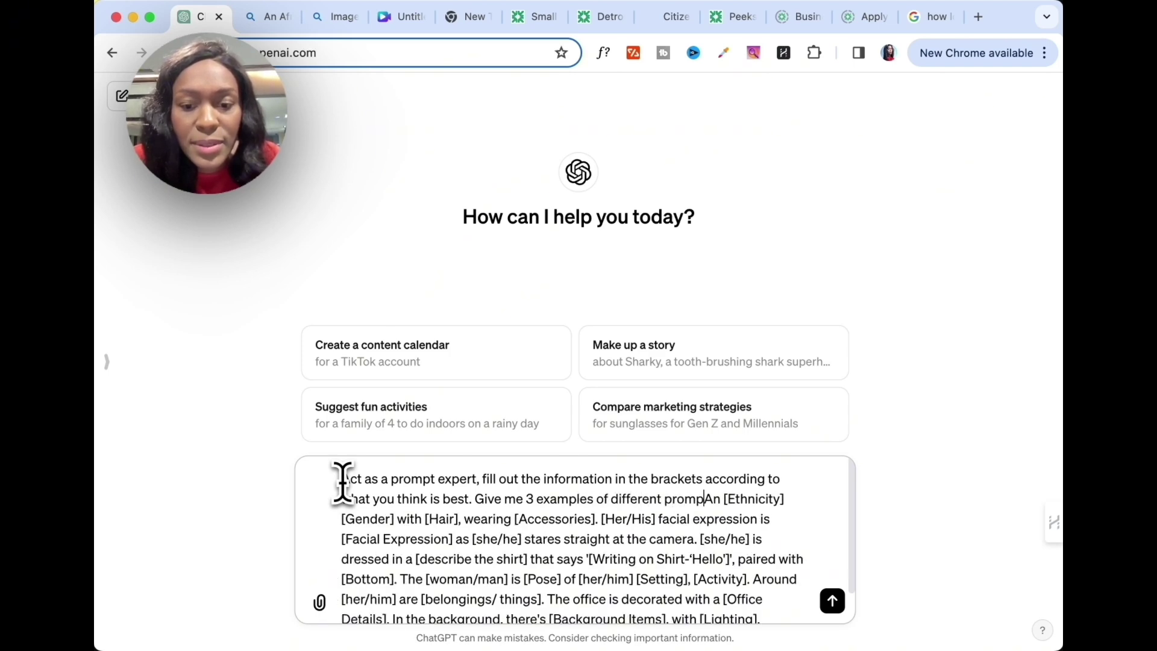
type(". \"")
key("Return")
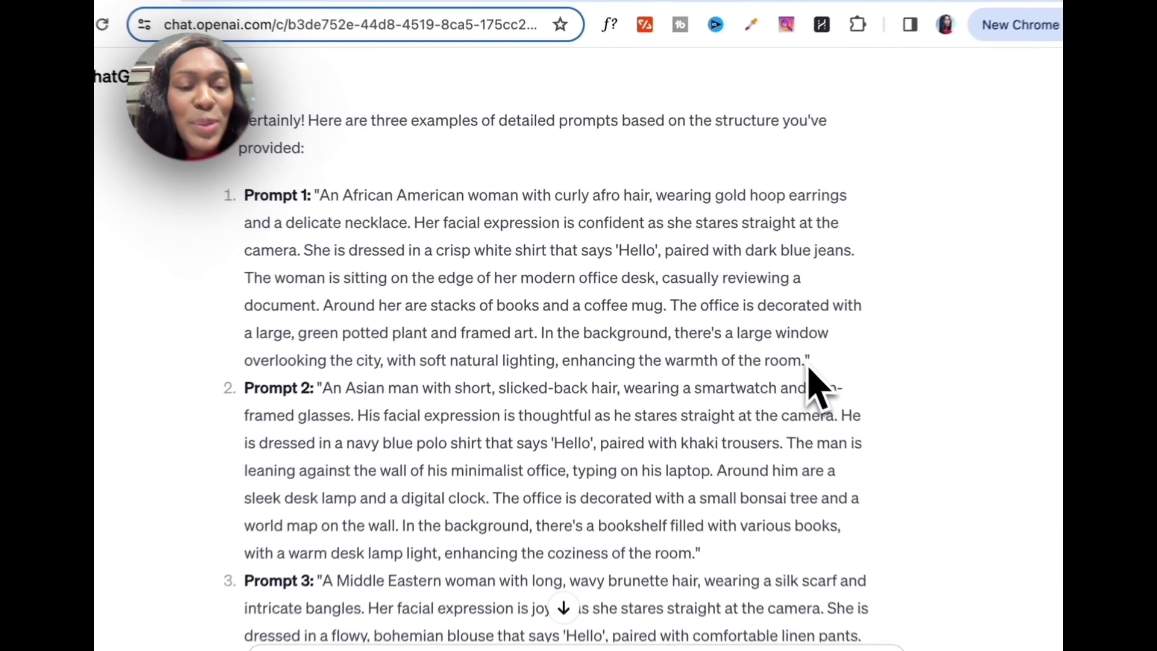
Generate an image from Prompt 1, the curly-afro woman in an office.
left_click_drag(811, 362, 408, 226)
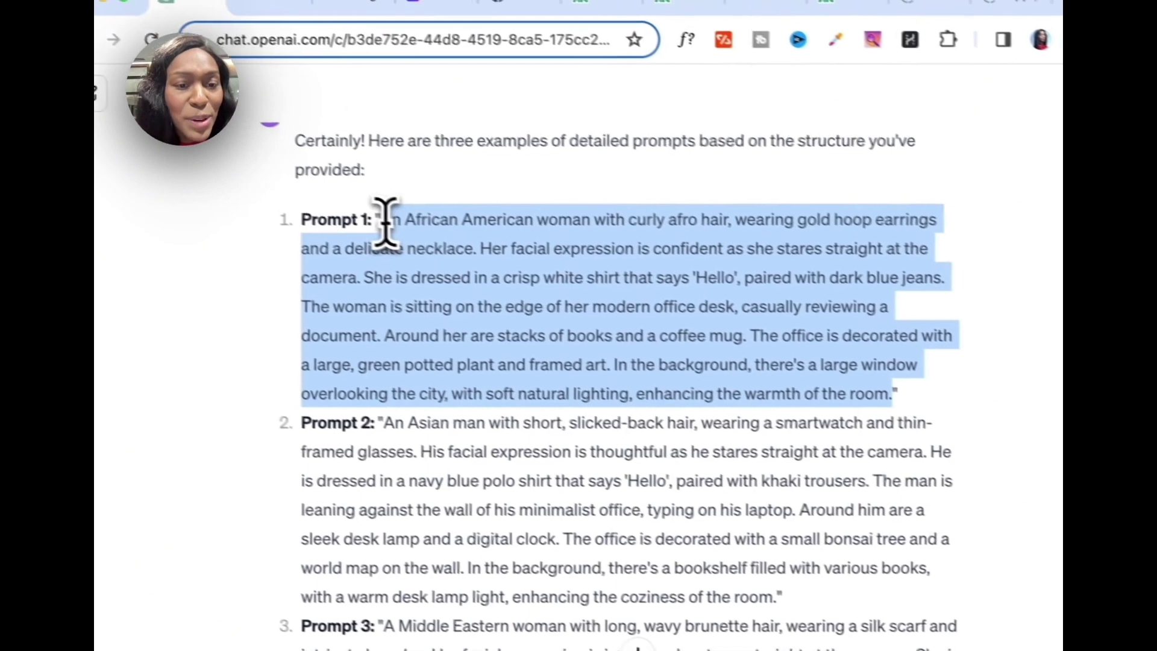
scroll(362, 599, "down", 5)
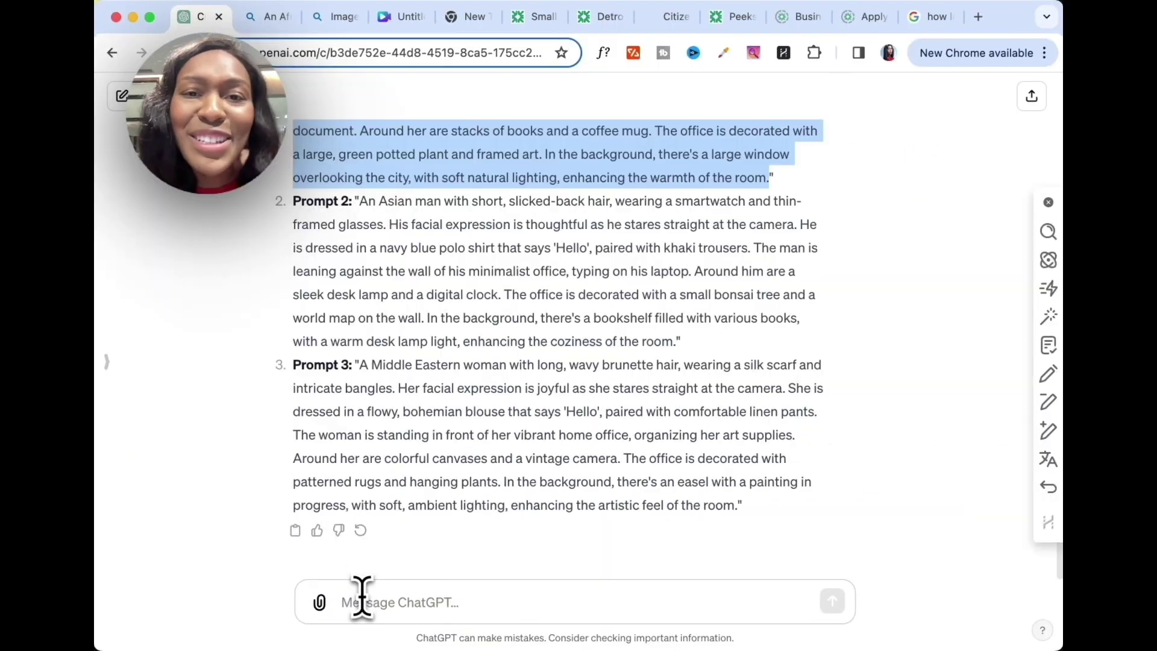
left_click(362, 596)
type("An African American woman with curly afro hair, wearing gold hoop earrings and a delicate necklace. Her facial expression is confident as she stares straight at the camera. She is dressed in a crisp white shirt that says 'Hello', paired with dark blue jeans. The woman is sitting on the edge of her modern office desk, casually reviewing a document. Around her are stacks of books and a coffee mug. The office is decorated with a large, green potted plant and framed art. In the background, there's a large window overlooking the city, with soft natural lighting, enhancing the warmth of the room.")
key("Return")
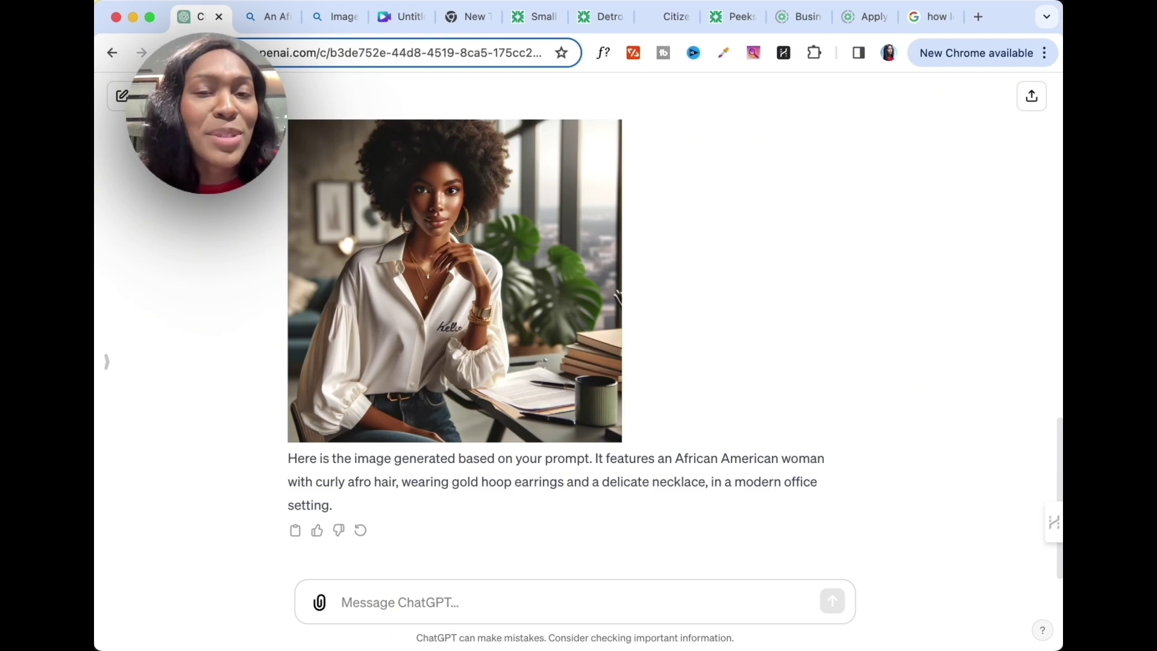
scroll(517, 142, "up", 2)
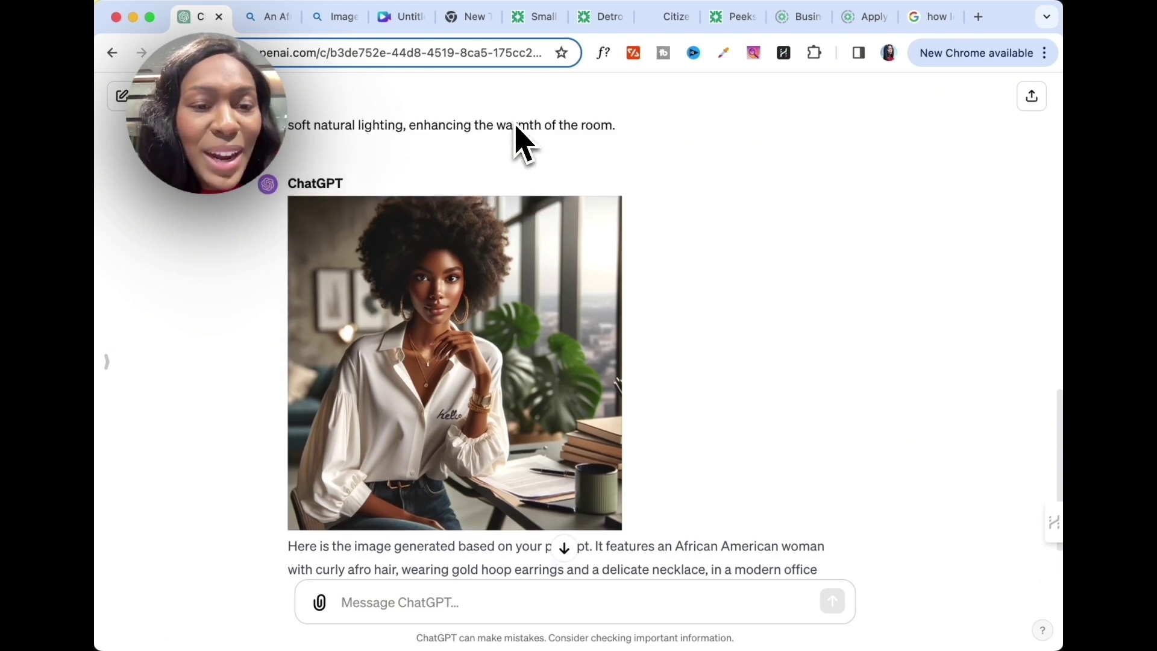
scroll(517, 142, "down", 1)
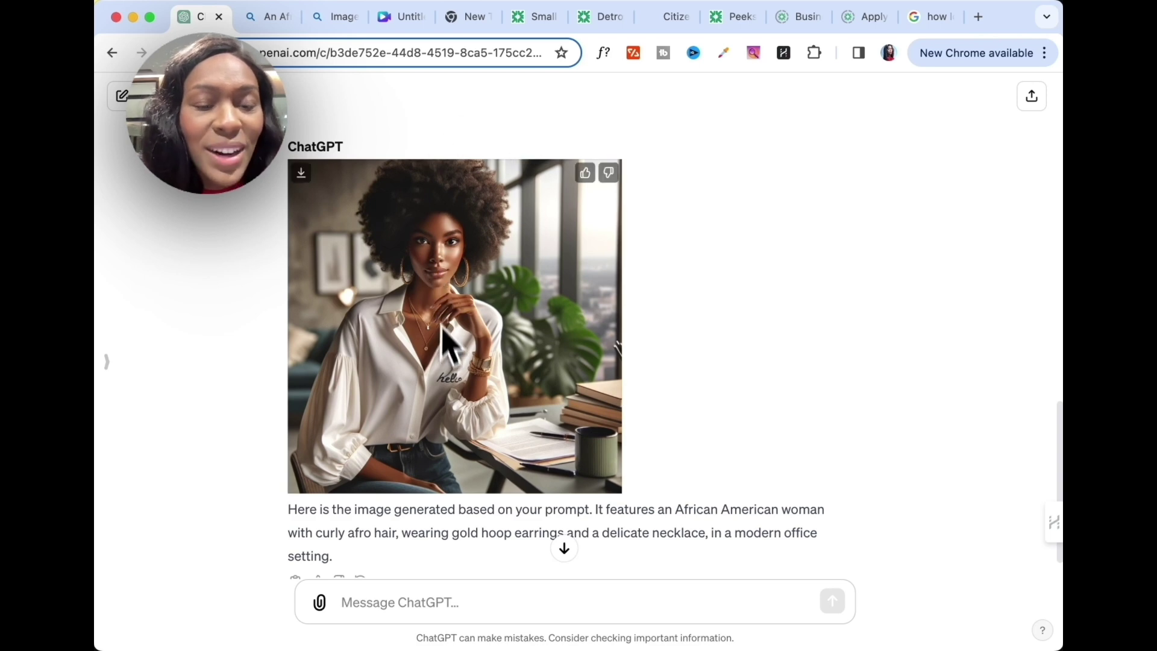
scroll(442, 453, "down", 1)
scroll(432, 447, "up", 2)
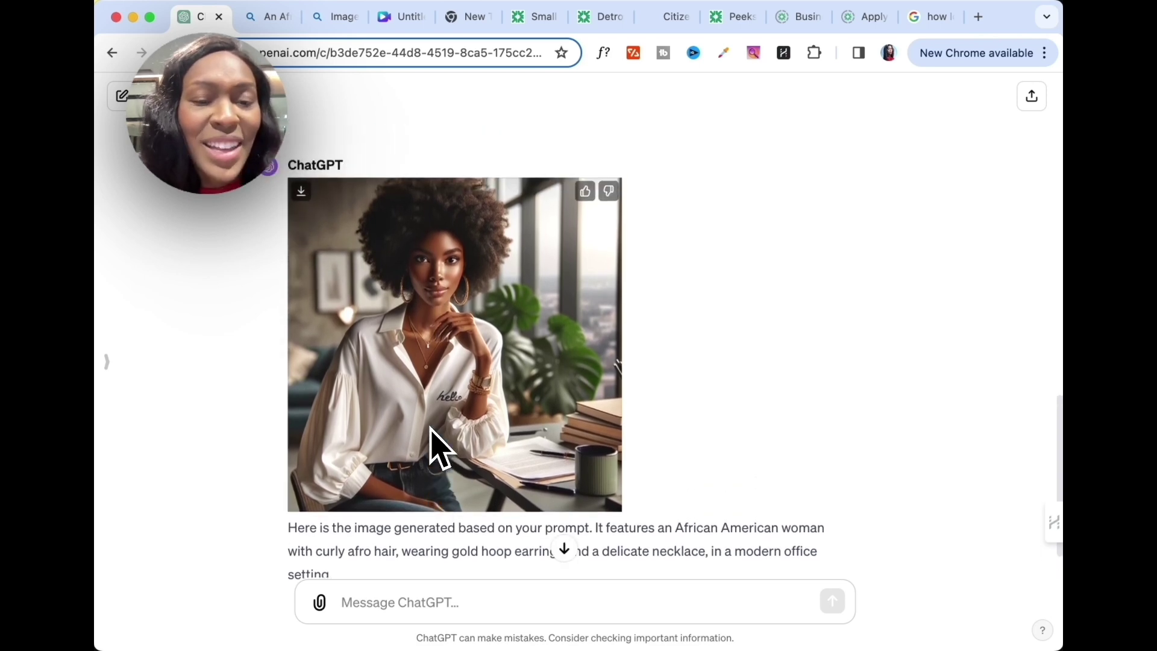
scroll(432, 448, "down", 1)
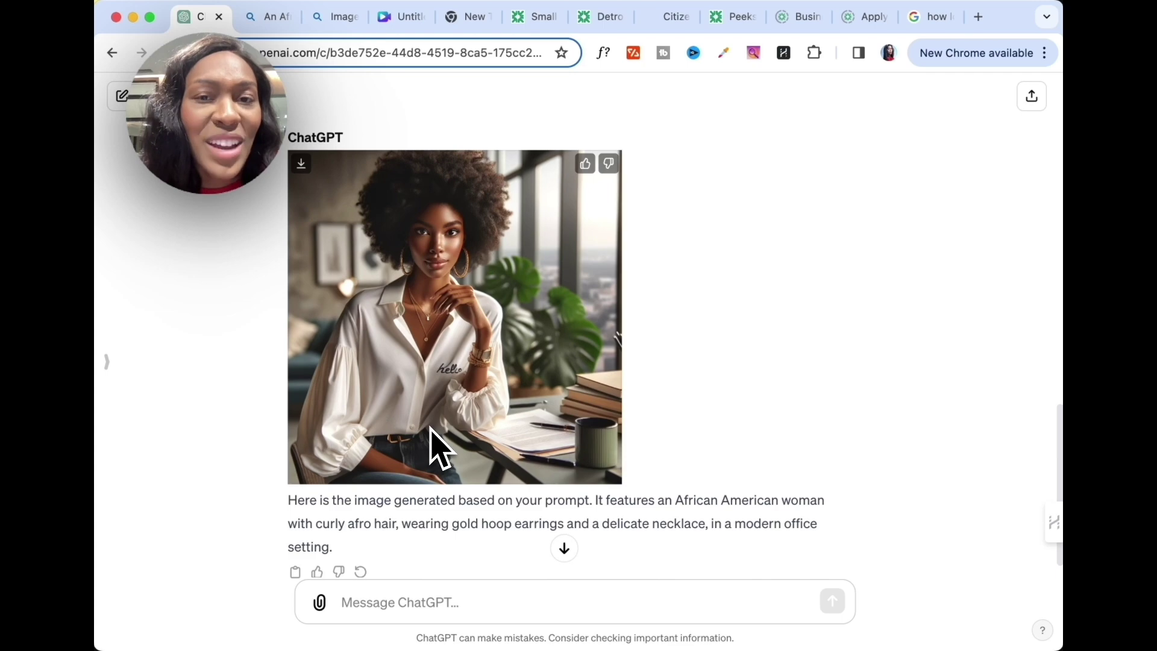
scroll(434, 445, "up", 5)
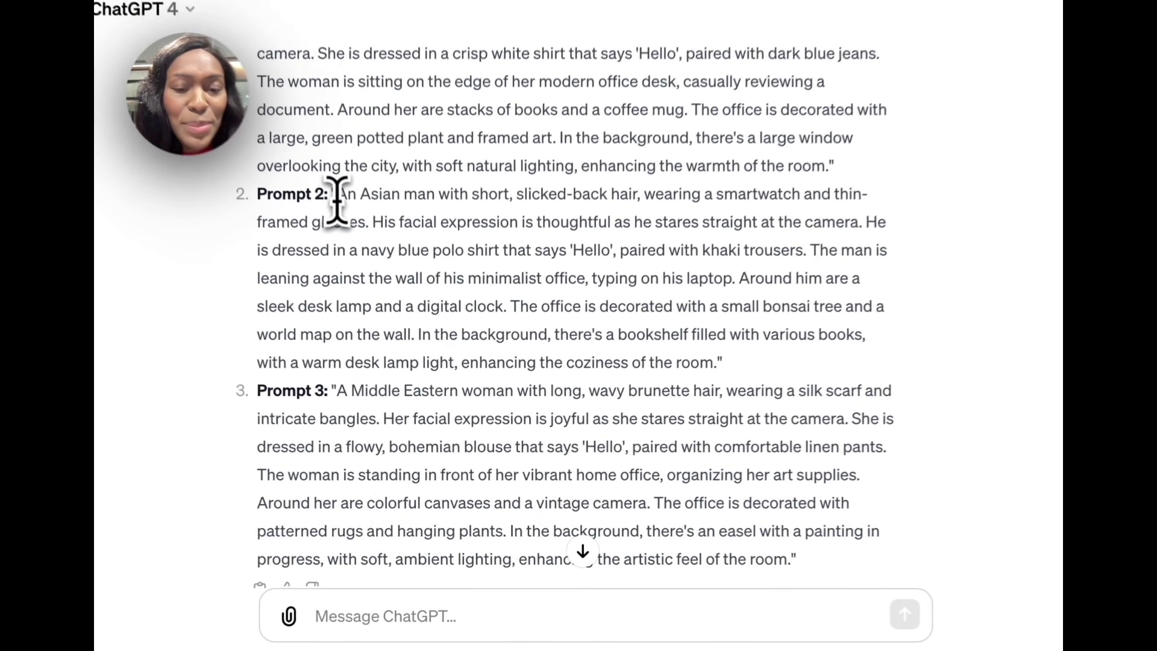
Select Prompt 2, then send Prompt 3, the Middle Eastern woman, for image generation.
mouse_move(336, 199)
left_mouse_down()
mouse_move(697, 304)
mouse_move(731, 344)
left_mouse_up()
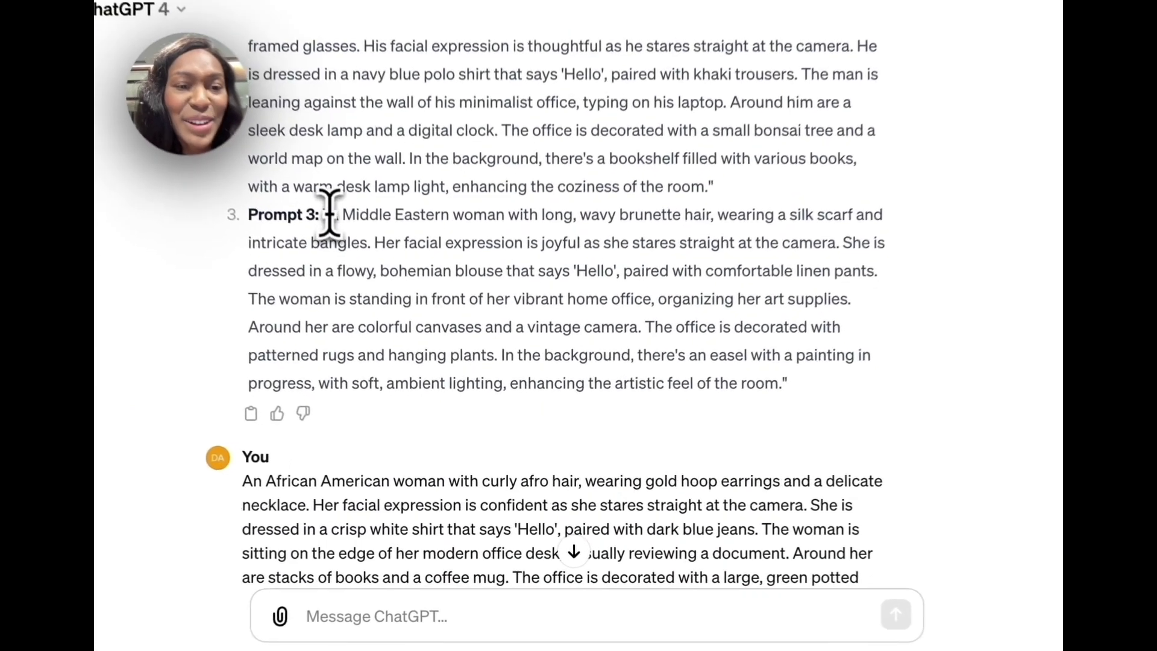
left_click_drag(328, 215, 682, 292)
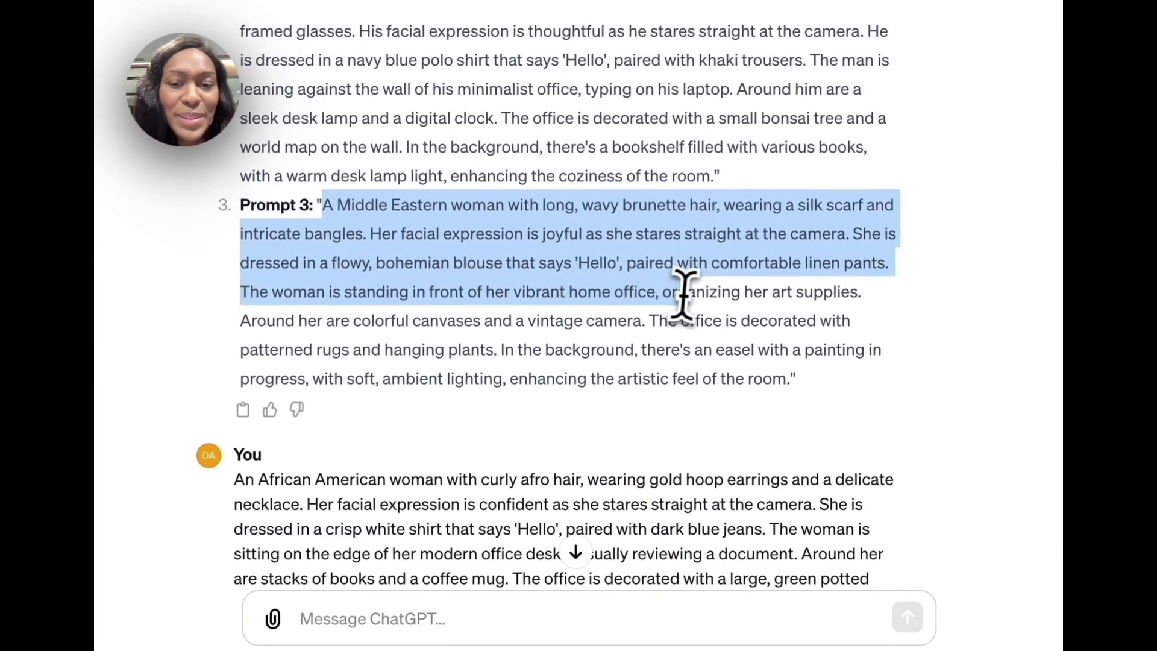
key("ctrl+c")
left_click(365, 616)
key("ctrl+v")
key("Return")
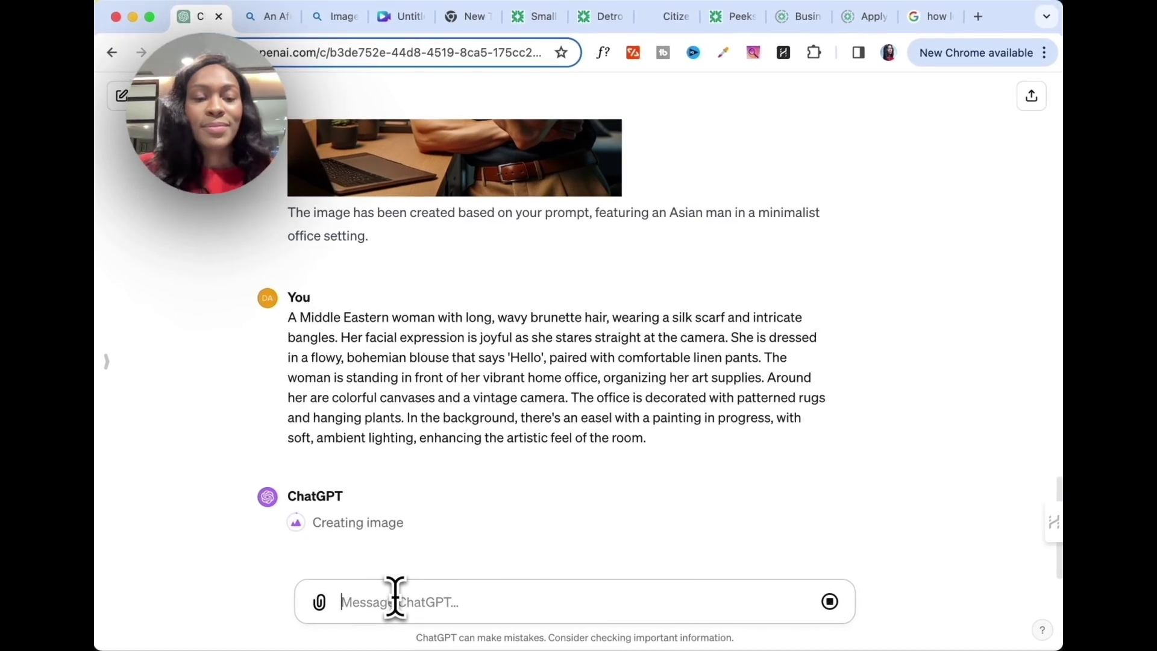
scroll(369, 382, "up", 10)
scroll(232, 292, "down", 1)
scroll(233, 292, "up", 1)
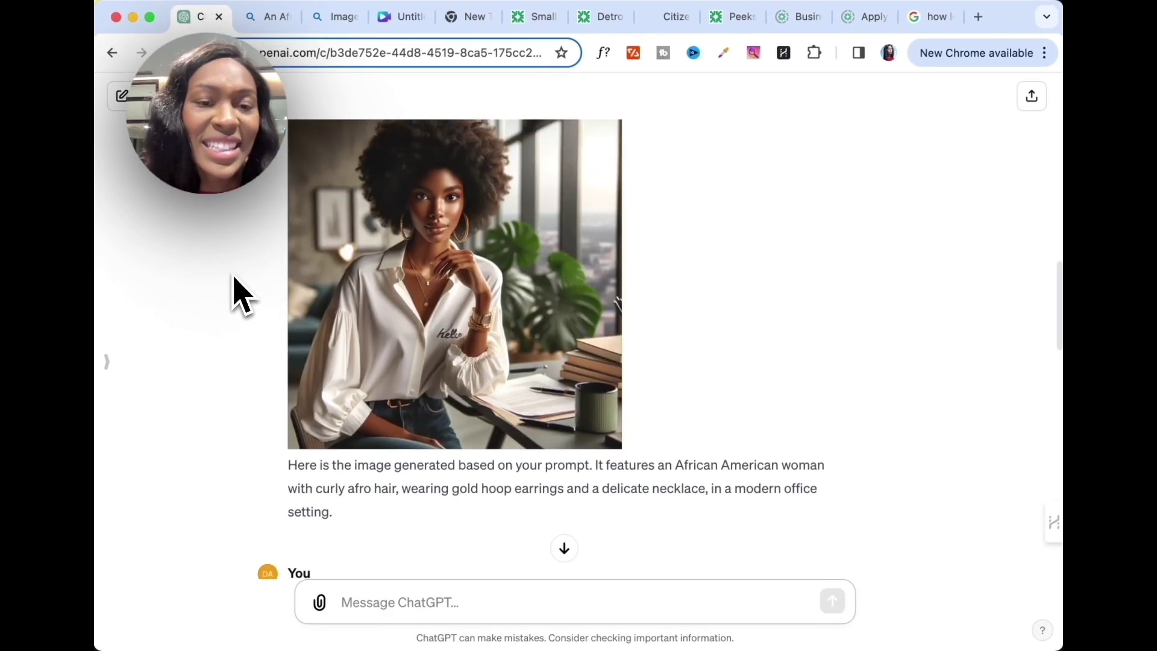
scroll(233, 291, "down", 3)
scroll(232, 292, "down", 3)
scroll(233, 292, "down", 1)
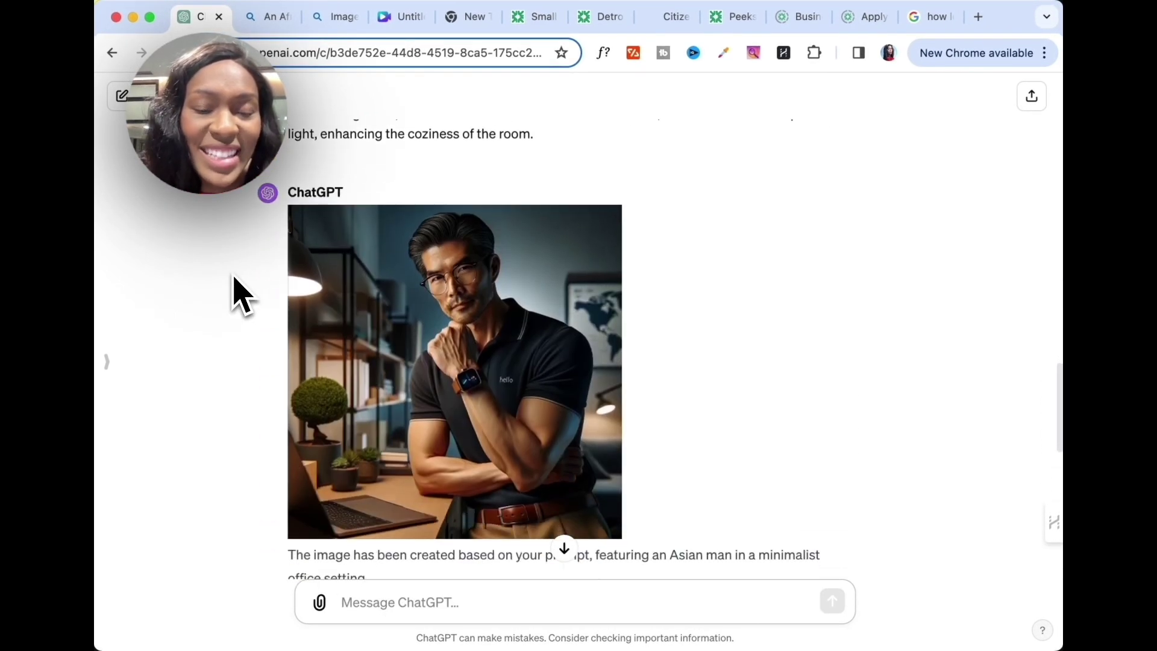
scroll(232, 292, "down", 2)
scroll(232, 292, "down", 1)
scroll(232, 292, "down", 3)
scroll(233, 293, "down", 1)
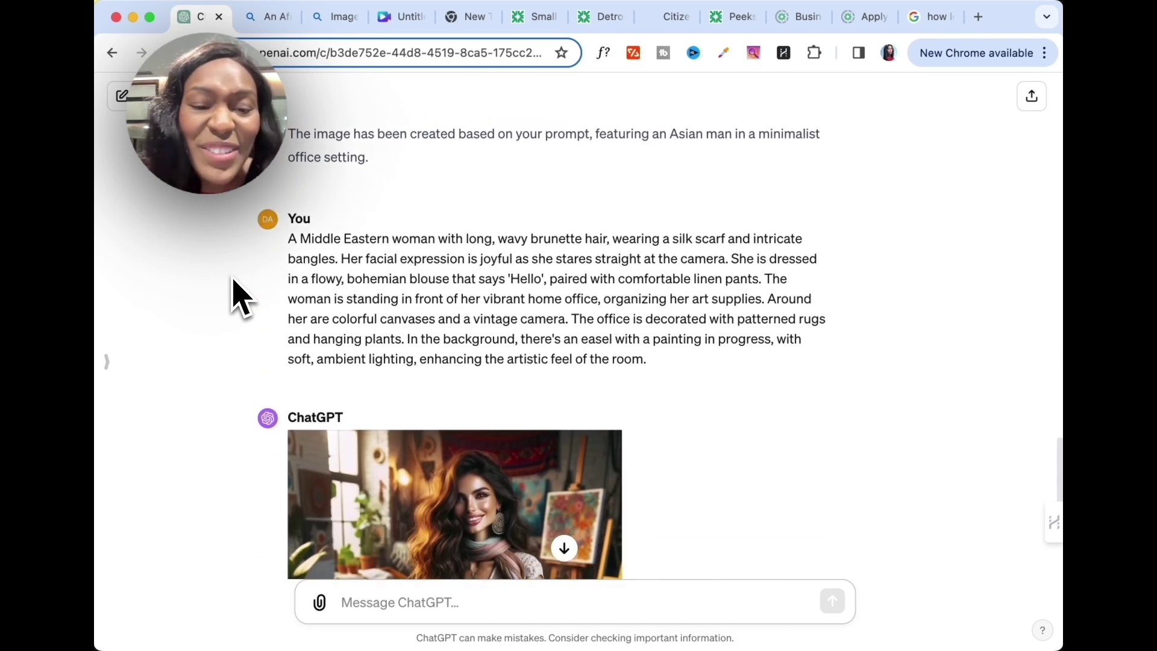
scroll(233, 292, "down", 1)
scroll(232, 279, "down", 1)
scroll(239, 271, "up", 5)
scroll(237, 263, "down", 1)
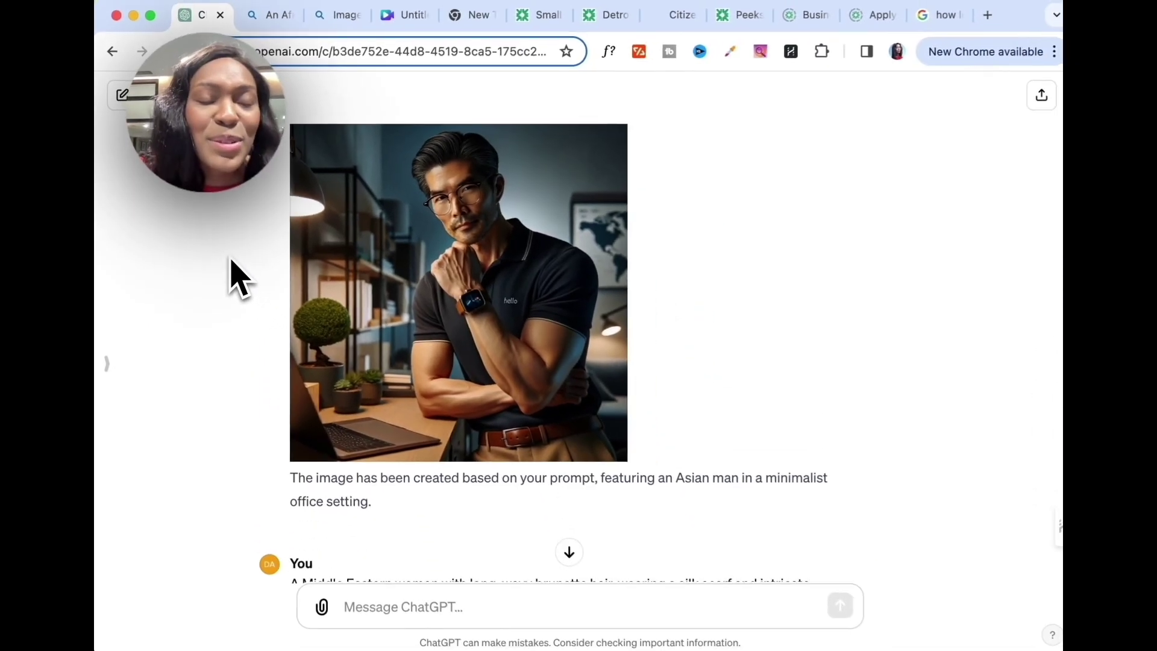
scroll(232, 277, "up", 1)
scroll(232, 276, "up", 2)
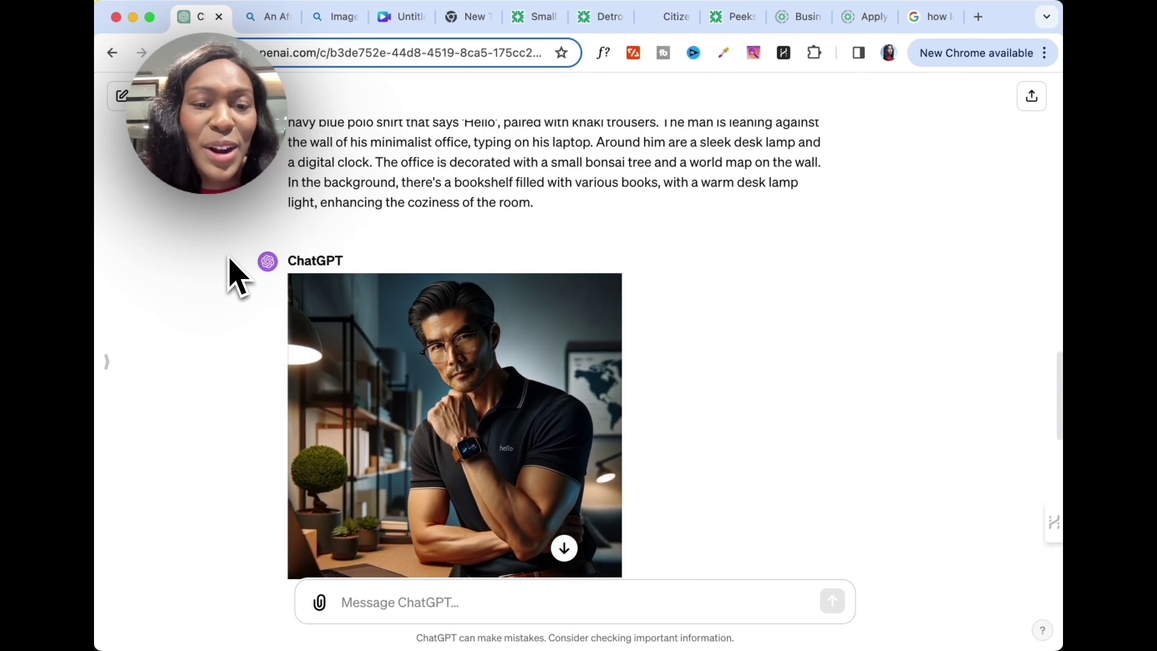
scroll(233, 276, "up", 1)
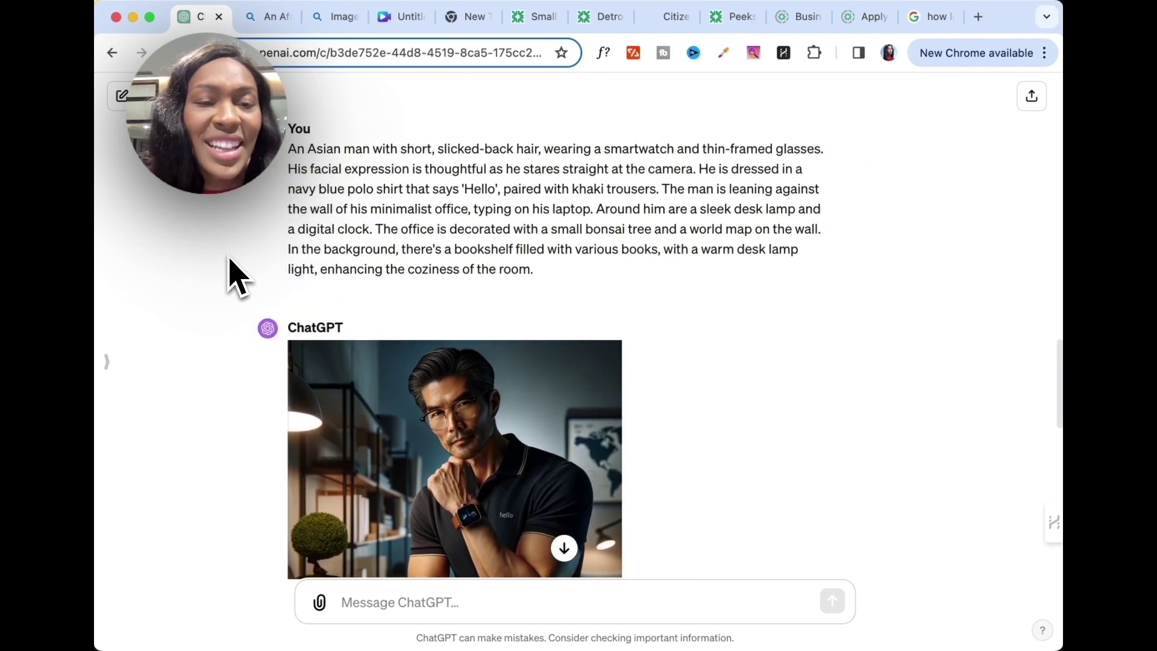
scroll(233, 277, "up", 3)
scroll(232, 277, "up", 2)
scroll(230, 271, "up", 4)
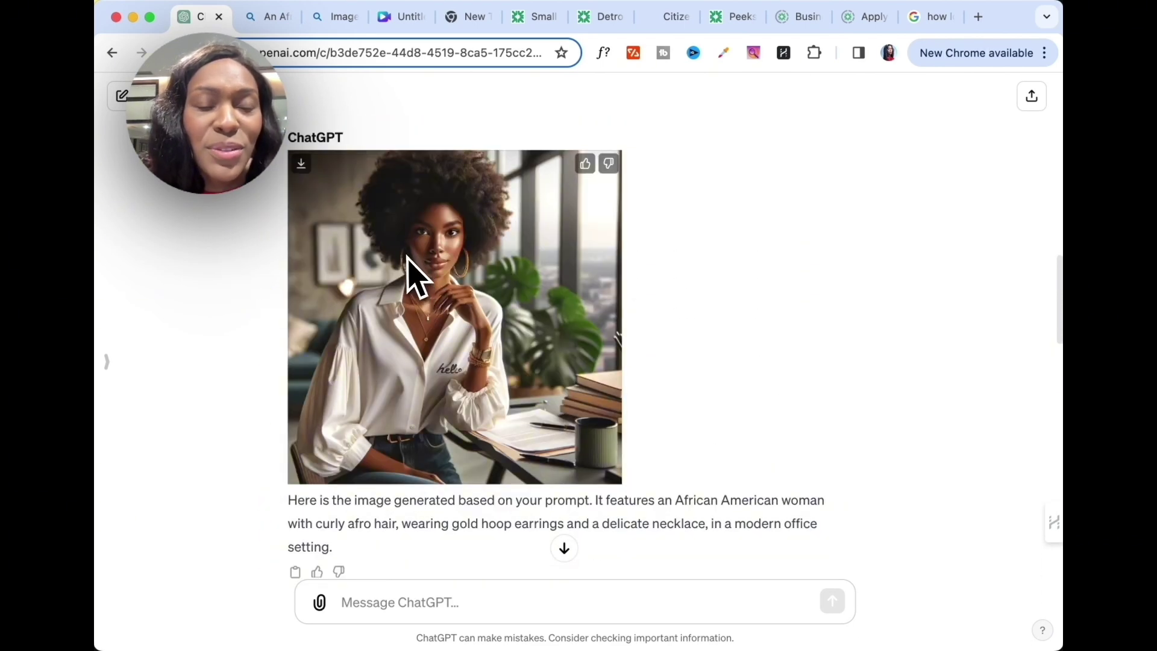
scroll(475, 432, "down", 3)
scroll(475, 432, "up", 1)
scroll(475, 432, "up", 1)
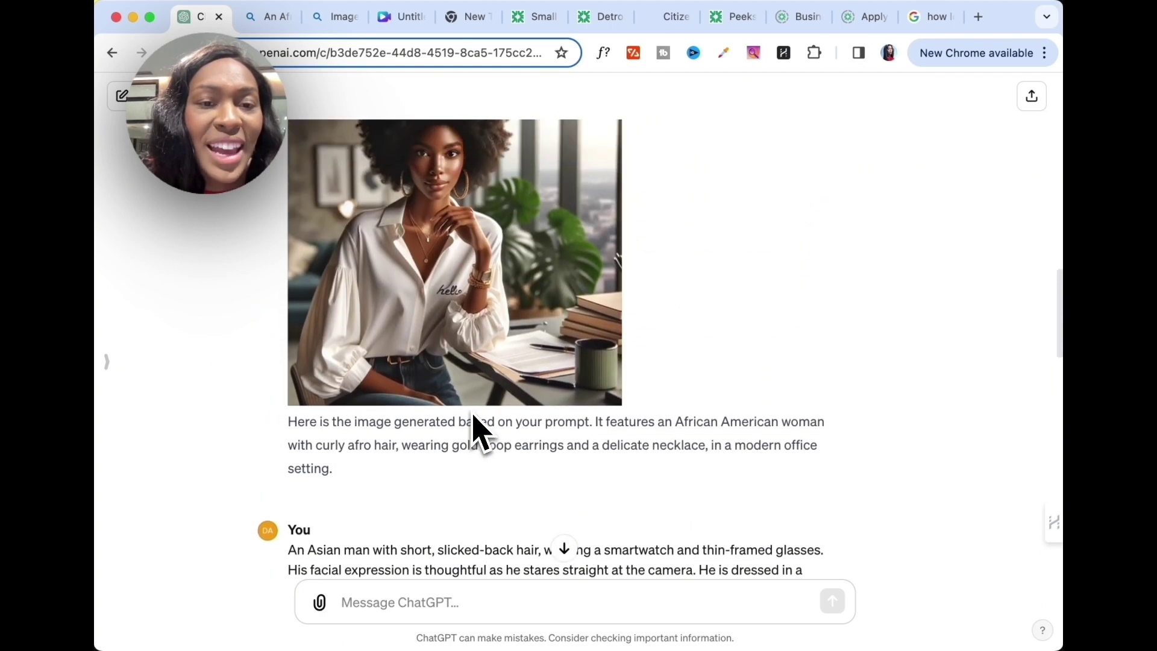
scroll(475, 433, "down", 3)
scroll(475, 432, "down", 3)
scroll(460, 414, "down", 2)
scroll(403, 455, "down", 3)
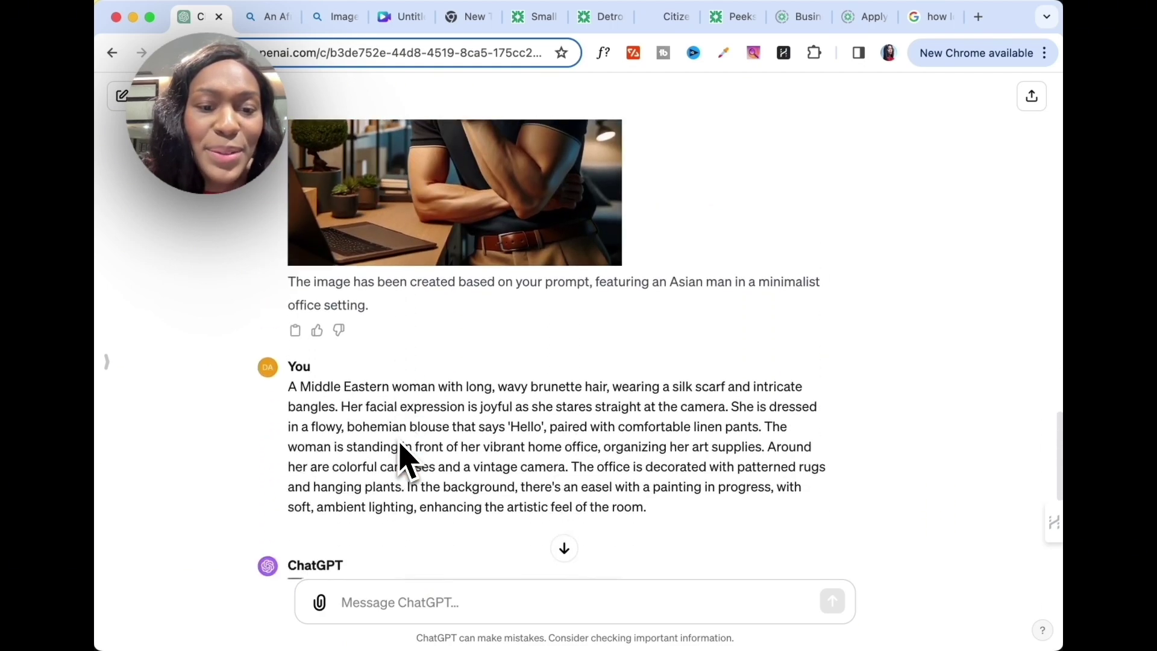
scroll(403, 464, "down", 3)
scroll(403, 462, "up", 10)
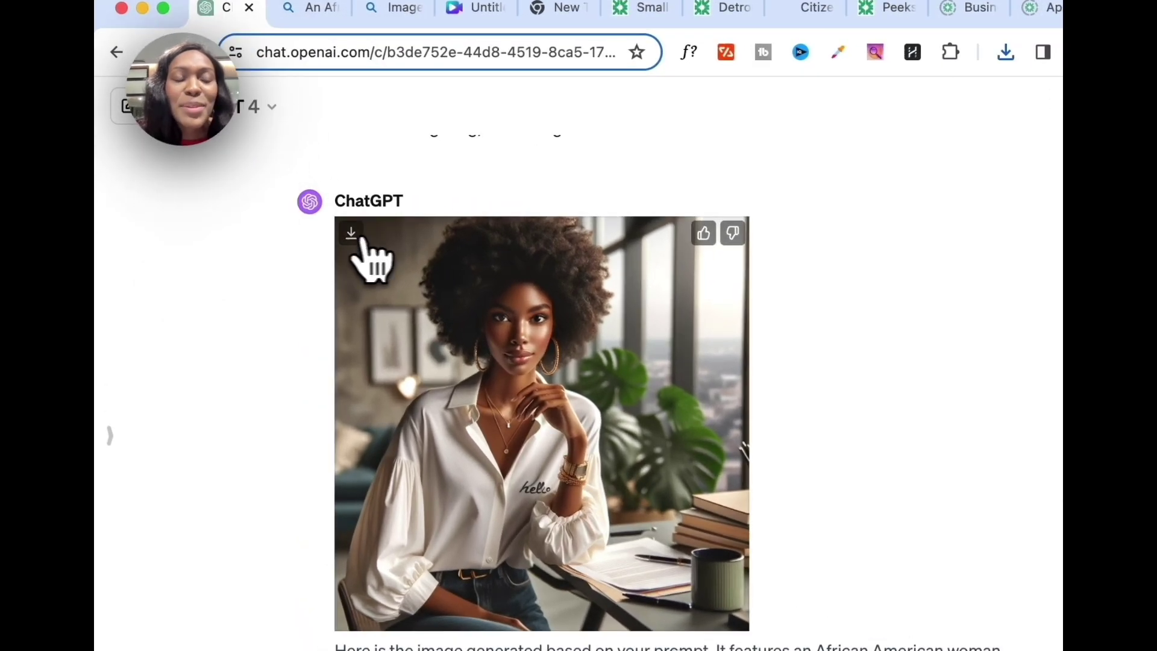
Download the curly-afro woman's portrait and check it in Chrome's download history.
left_click(301, 200)
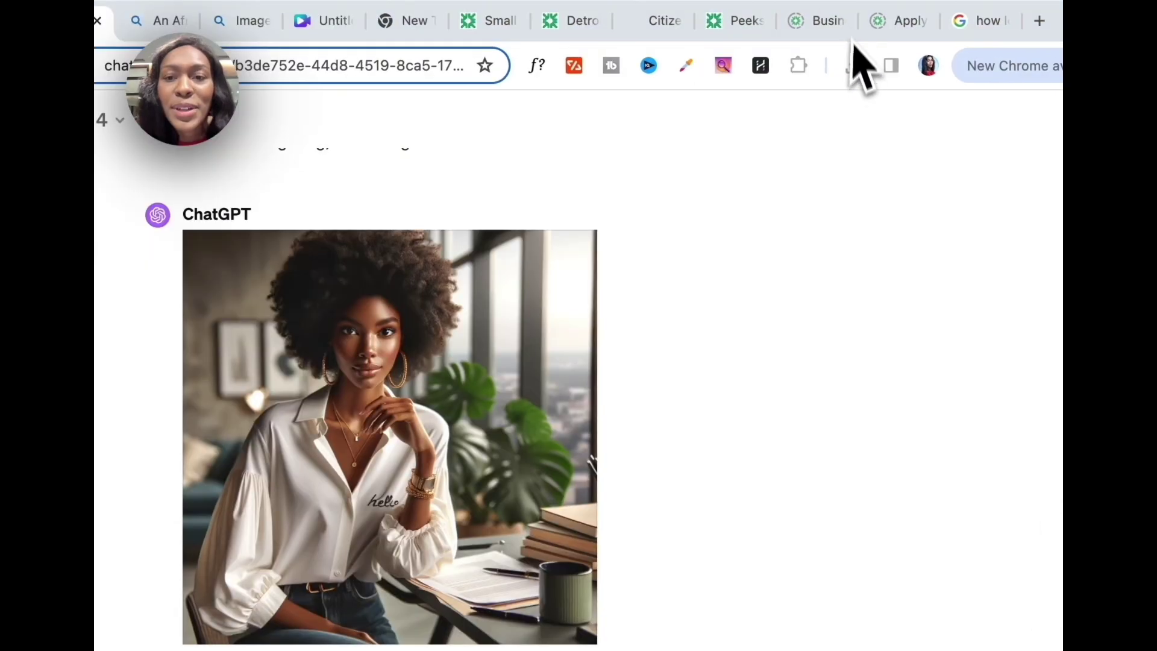
left_click(853, 65)
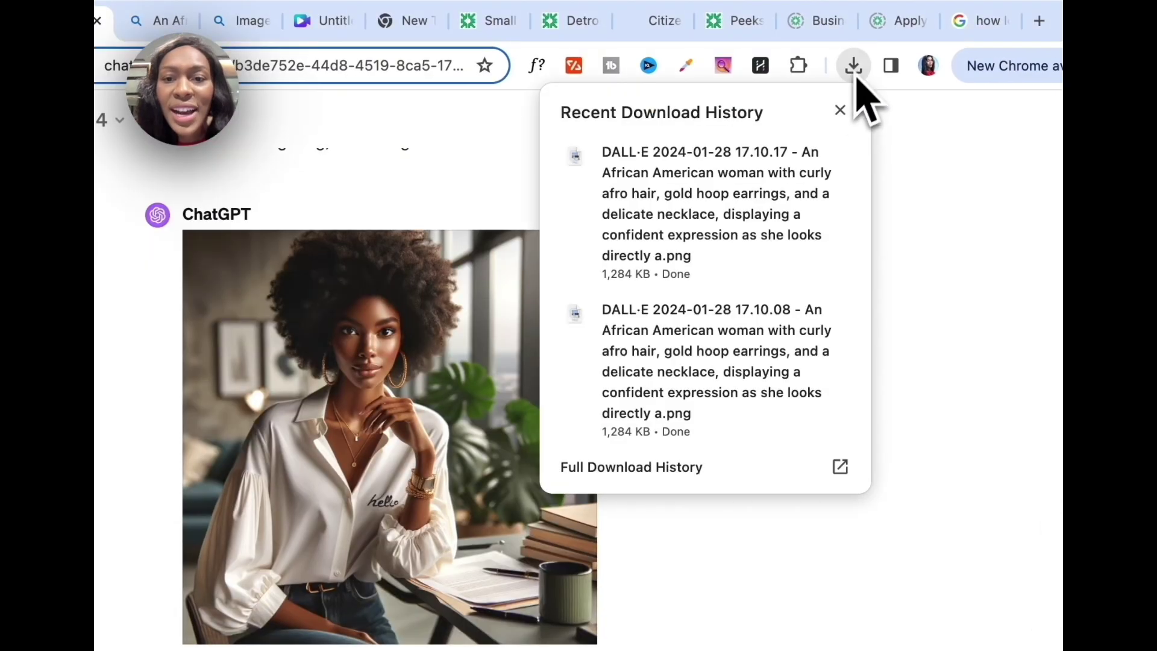
left_click_drag(750, 193, 1020, 202)
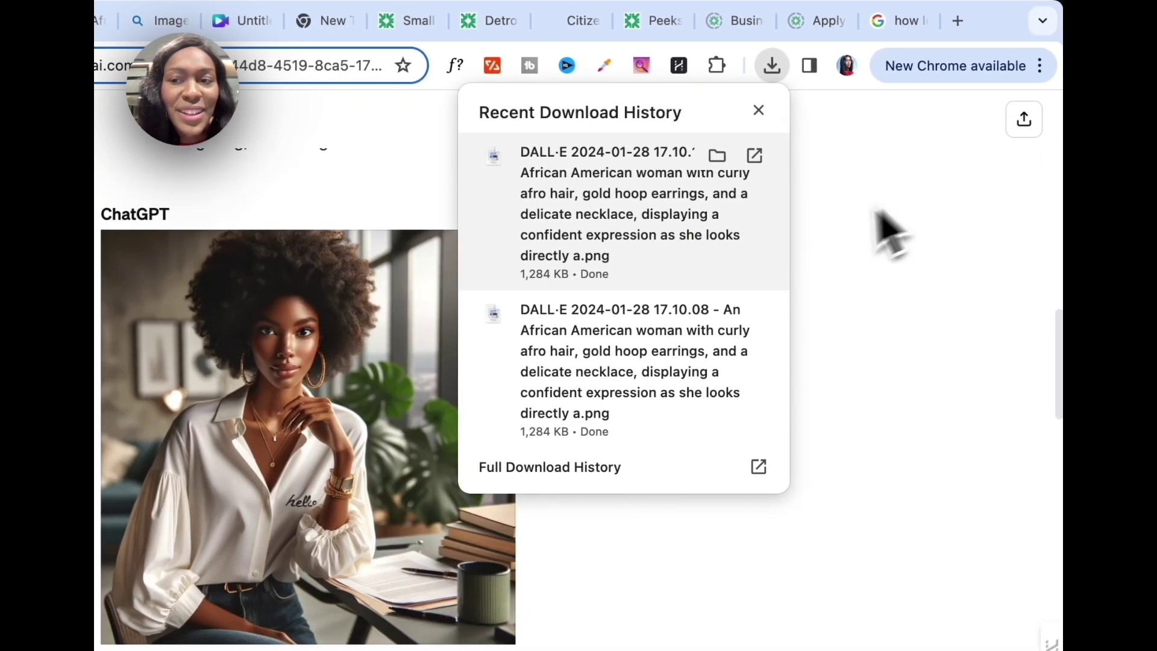
left_click(831, 251)
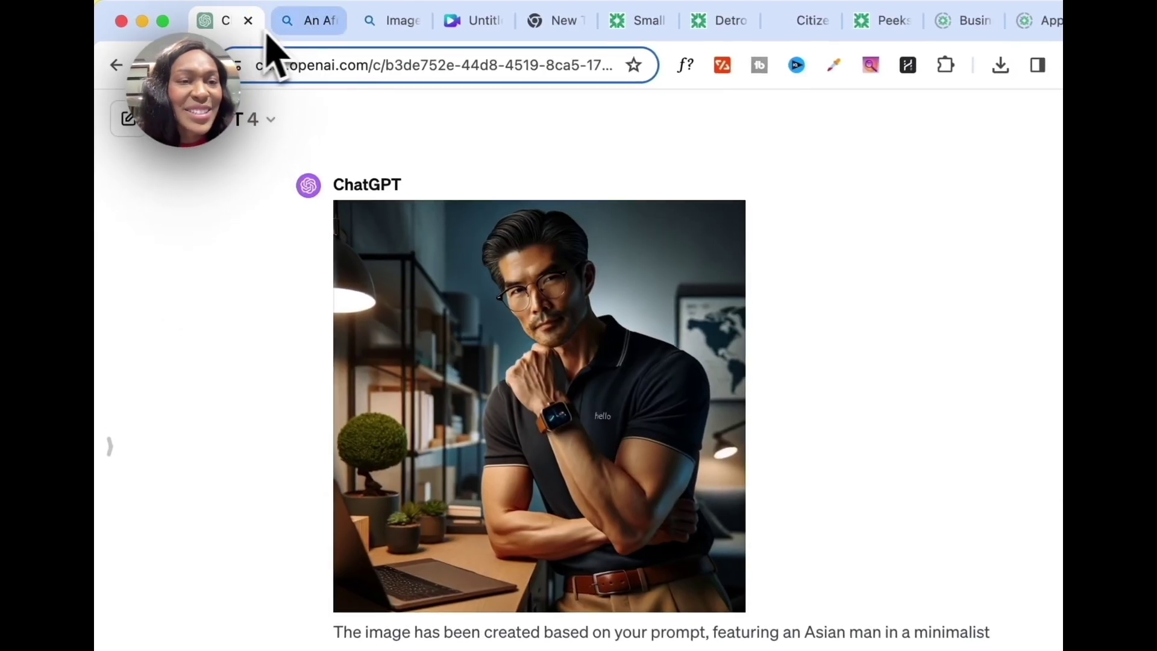
View the Bing Image Creator tab's braided-man images, then move to the next tab.
left_click(271, 23)
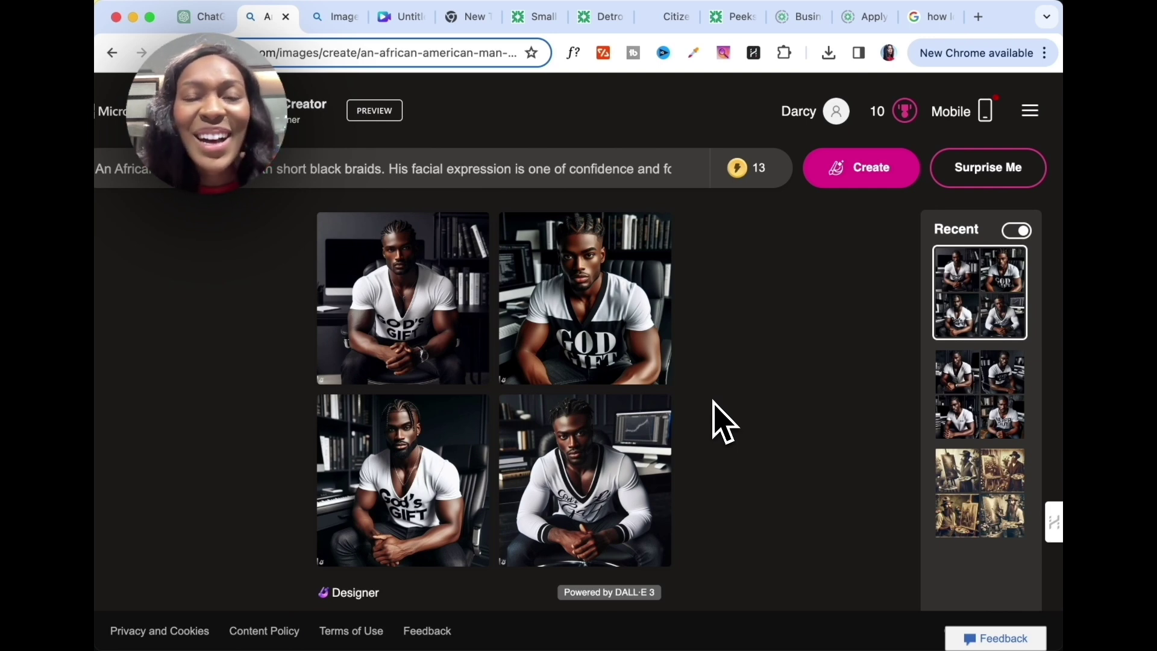
key("ctrl+Tab")
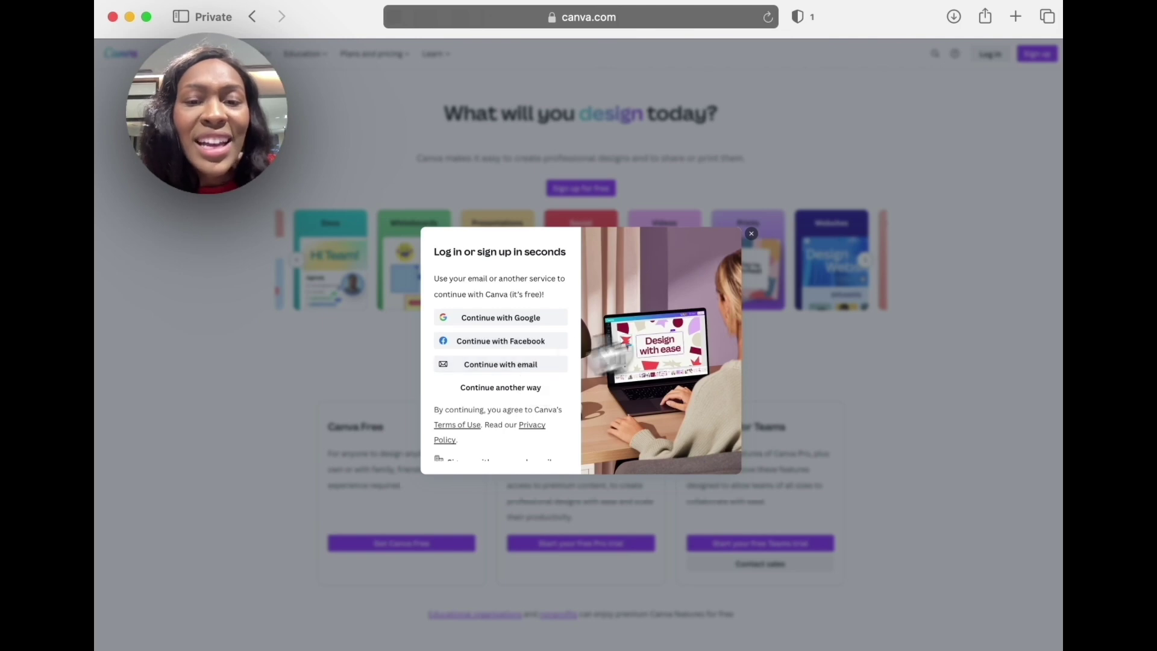
left_click(440, 569)
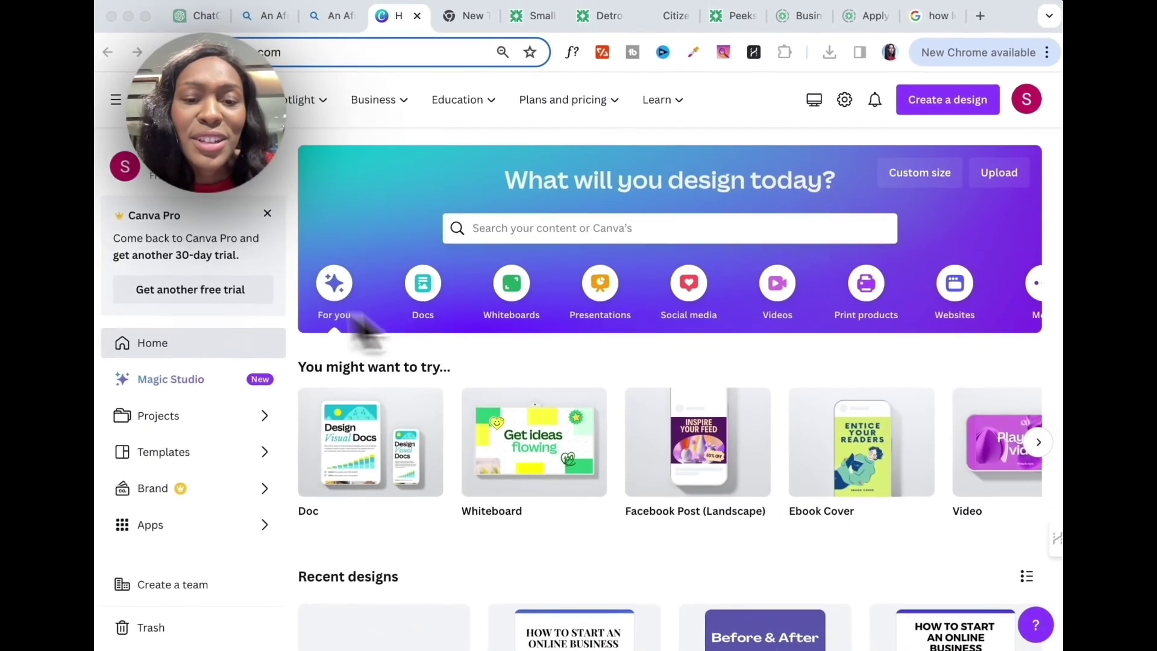
scroll(615, 304, "down", 2)
scroll(615, 305, "up", 2)
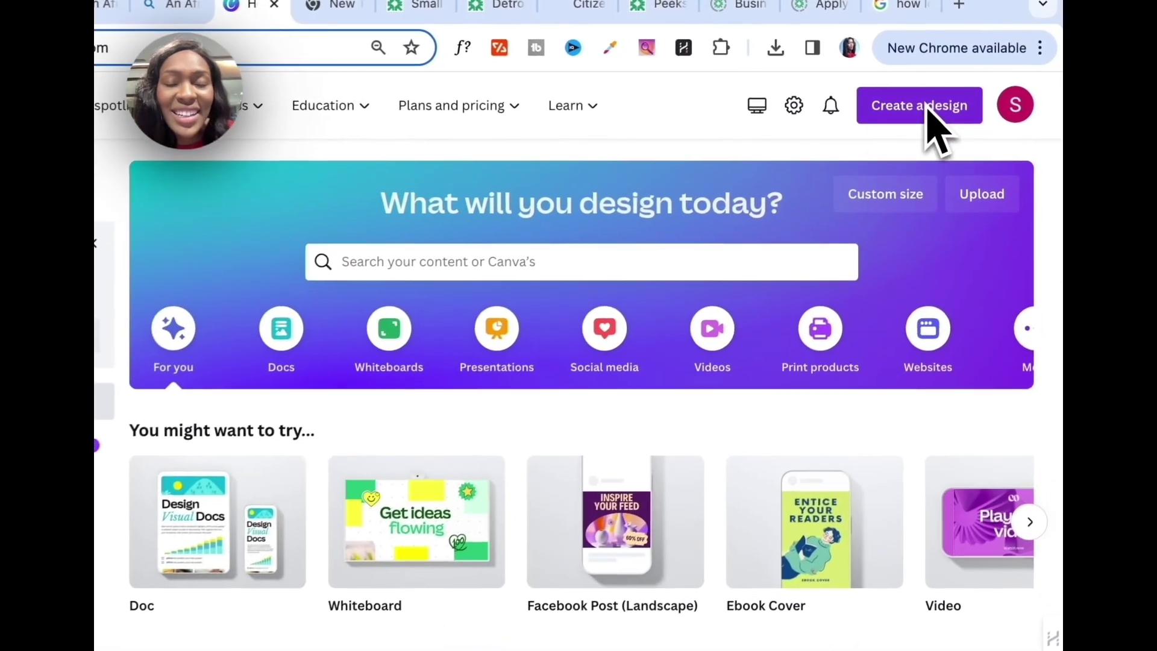
Create a new blank Video design from the Create a design menu.
left_click(945, 102)
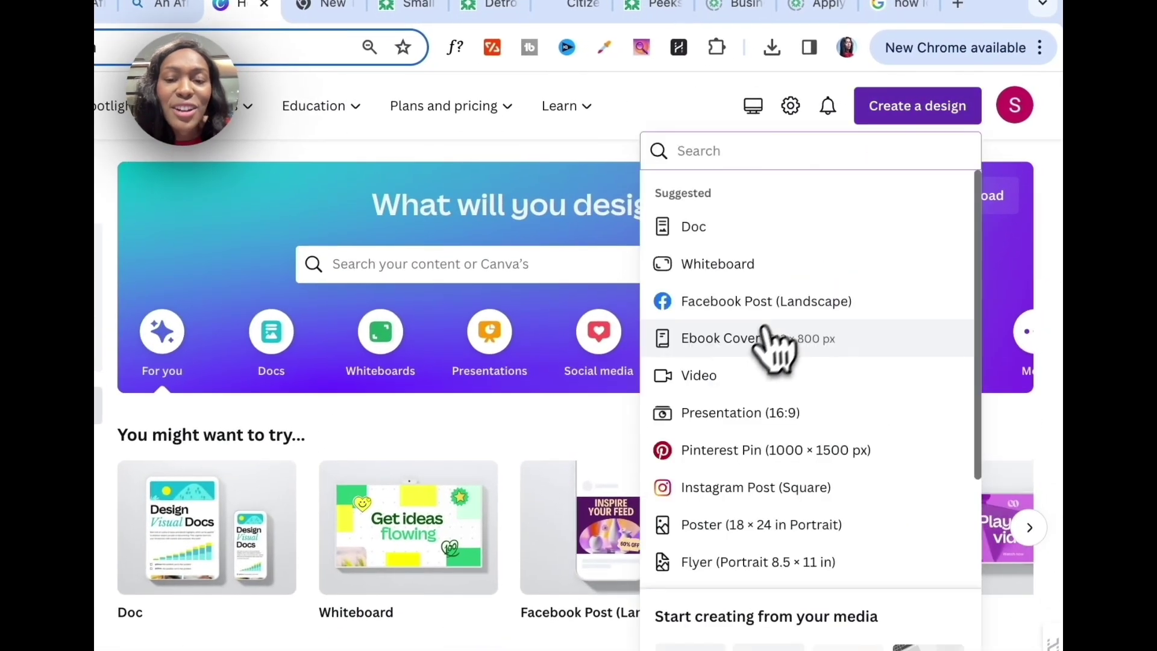
left_click(734, 377)
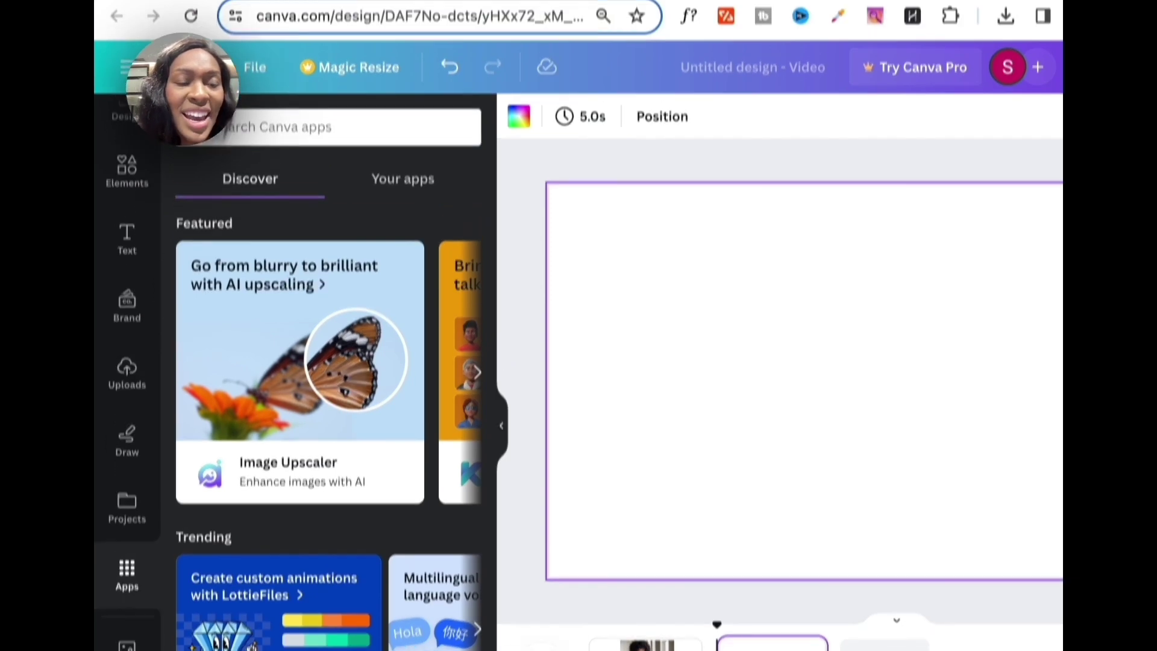
Find and launch the DALL·E app, then paste the image prompt into it.
left_click(233, 166)
type("da")
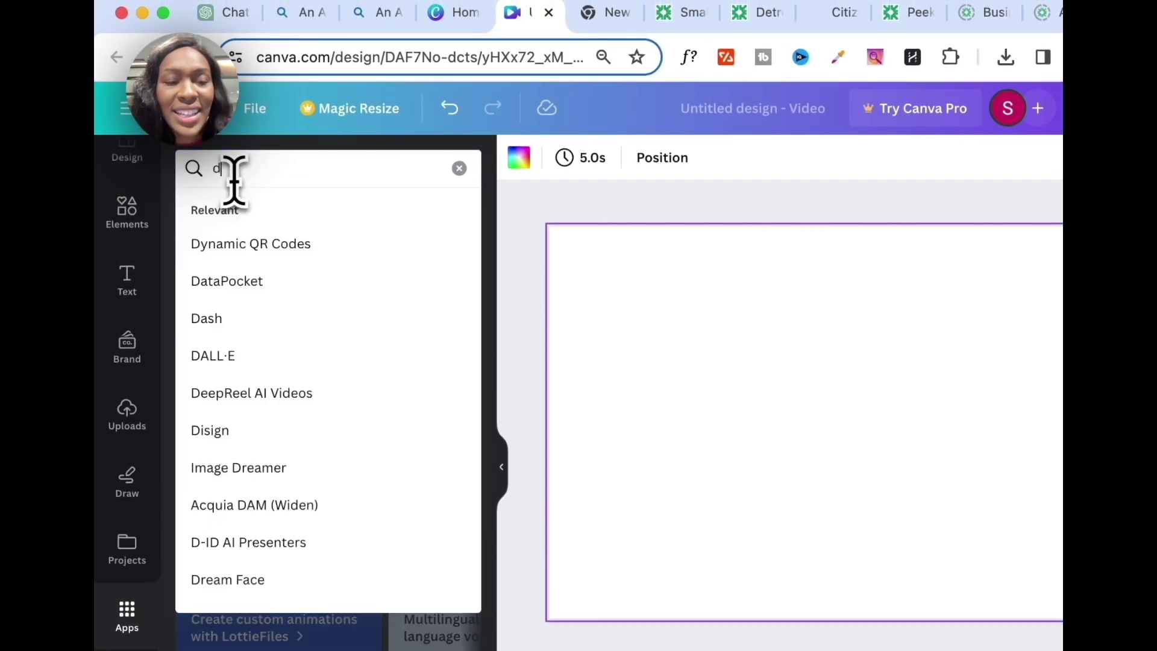
type("lle")
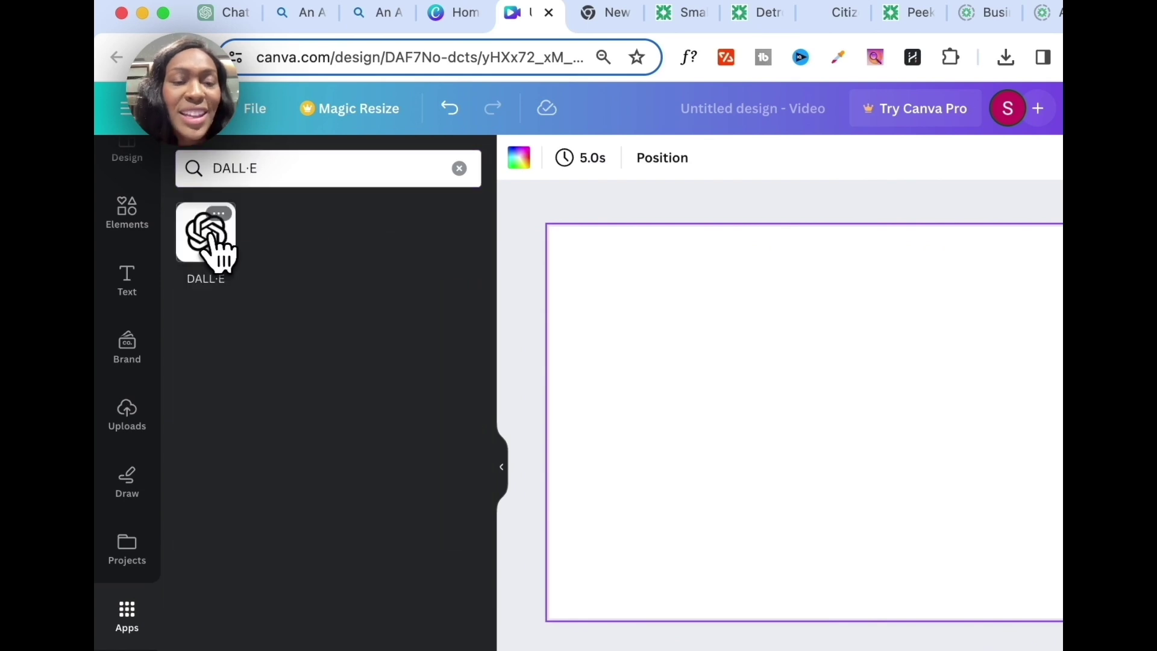
left_click(207, 231)
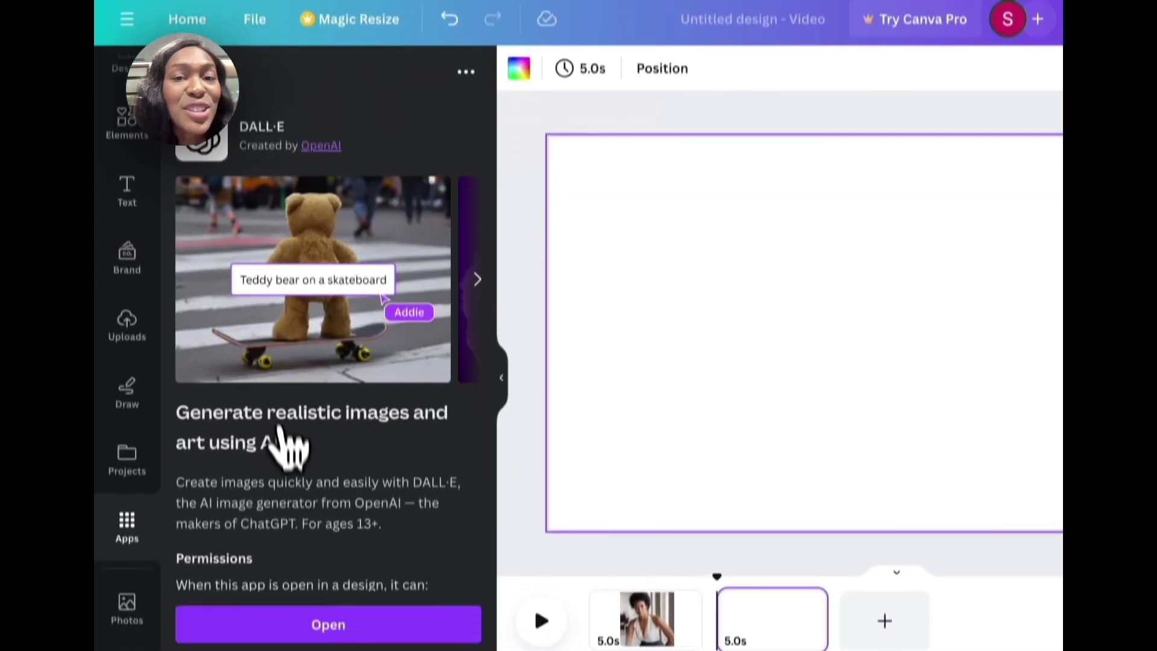
left_click(280, 601)
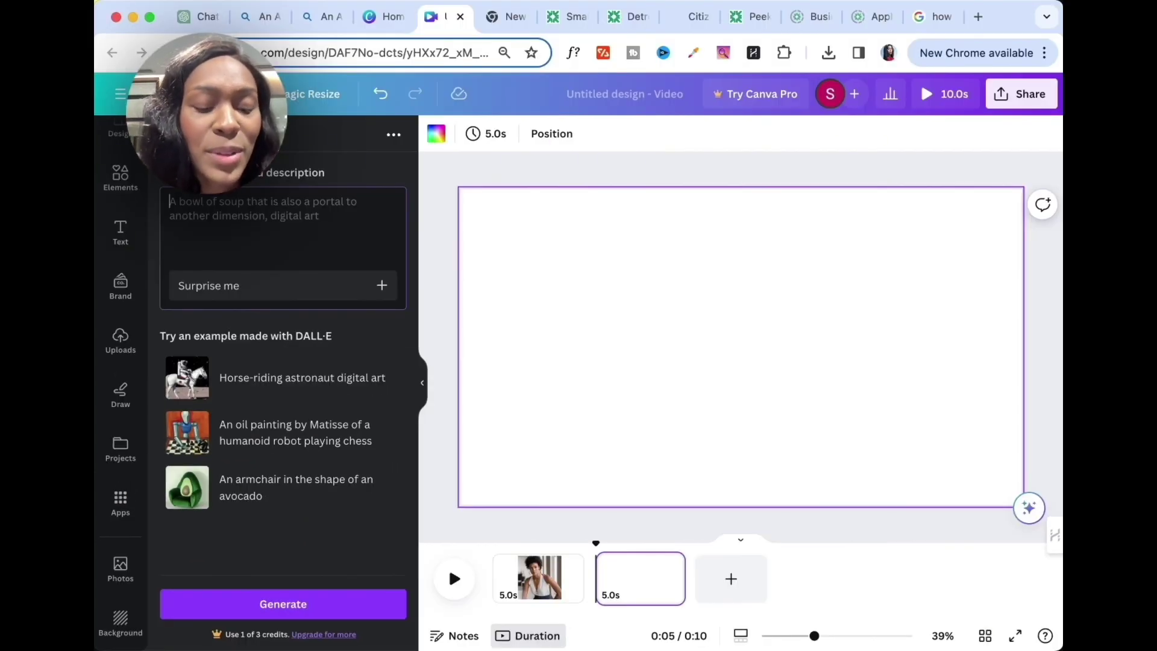
key("super+v")
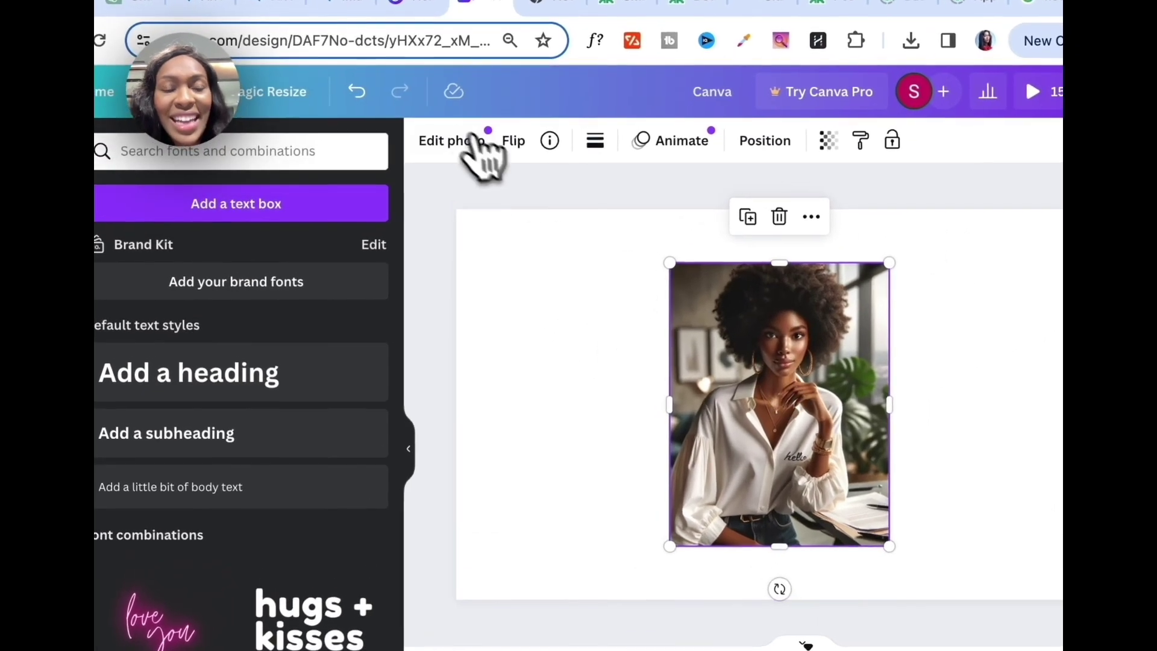
Start a monthly Canva Pro free trial to unlock photo expanding.
left_click(457, 145)
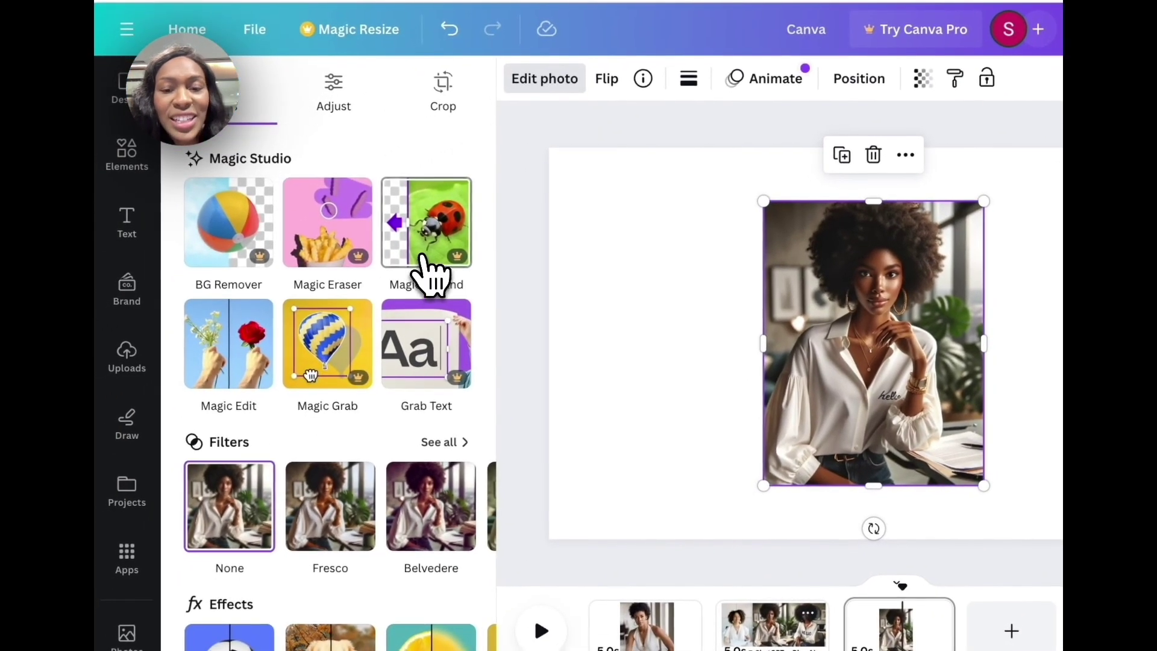
left_click(428, 271)
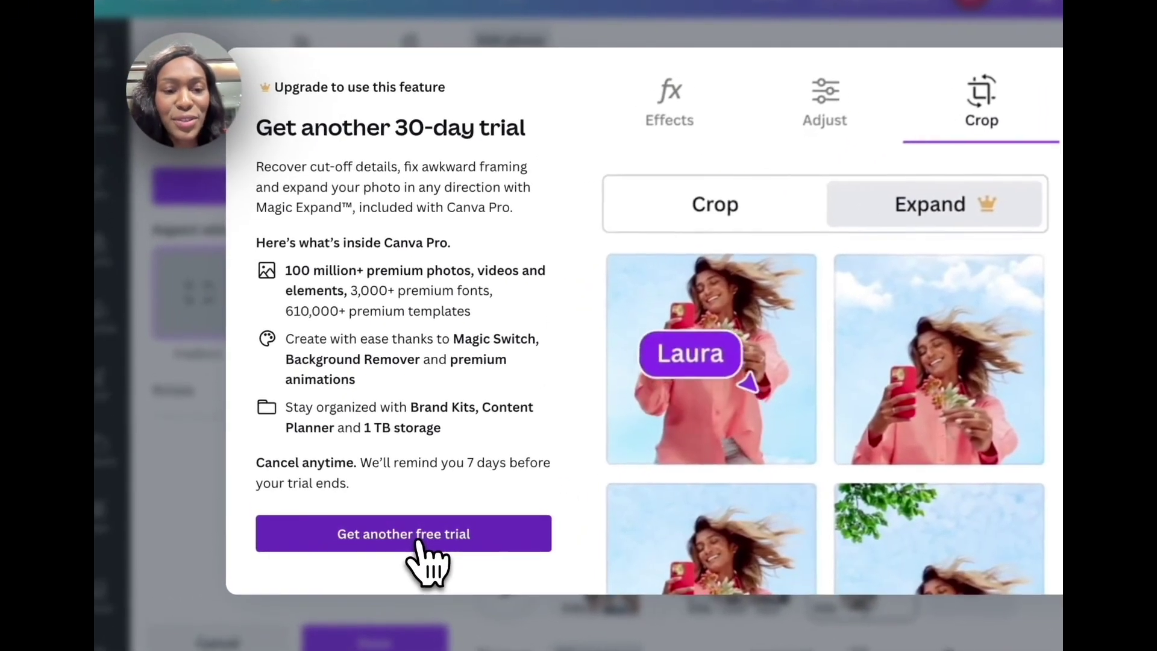
left_click(392, 541)
left_click(432, 323)
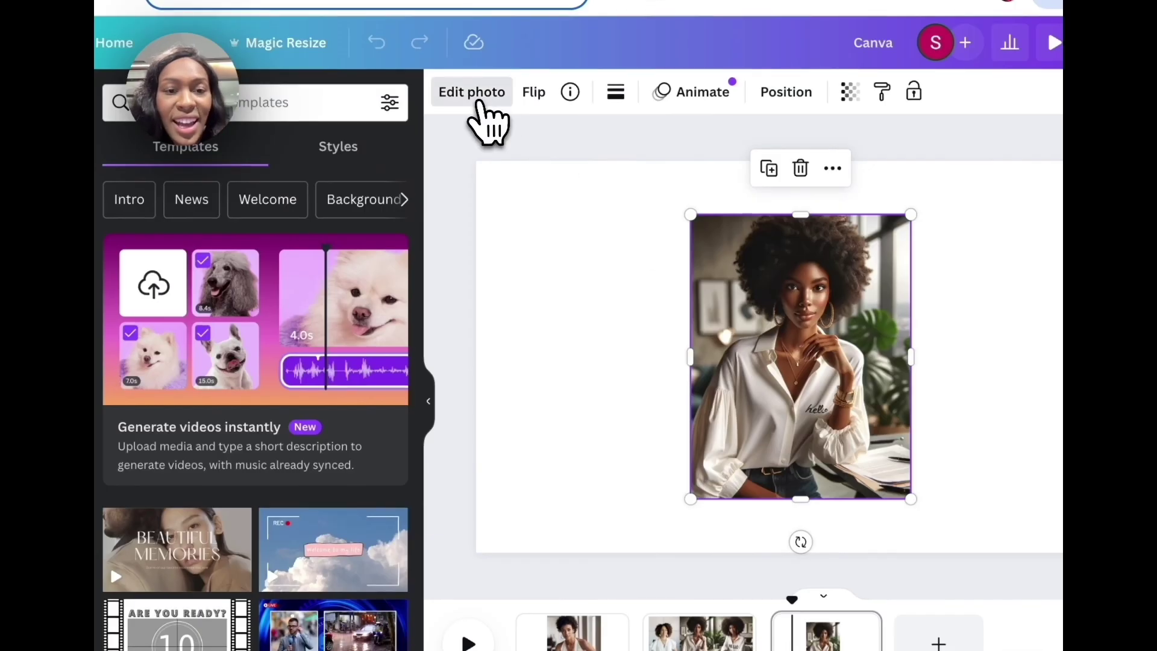
Magic Expand the third-page portrait to fill the Whole Page.
left_click(479, 102)
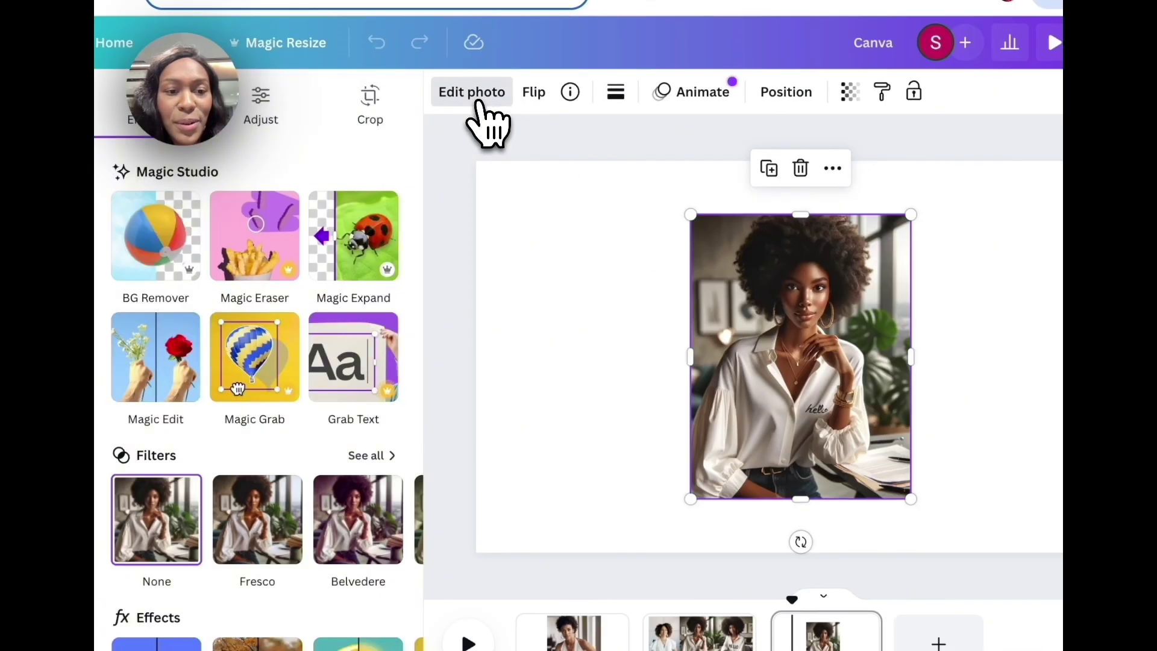
left_click(388, 249)
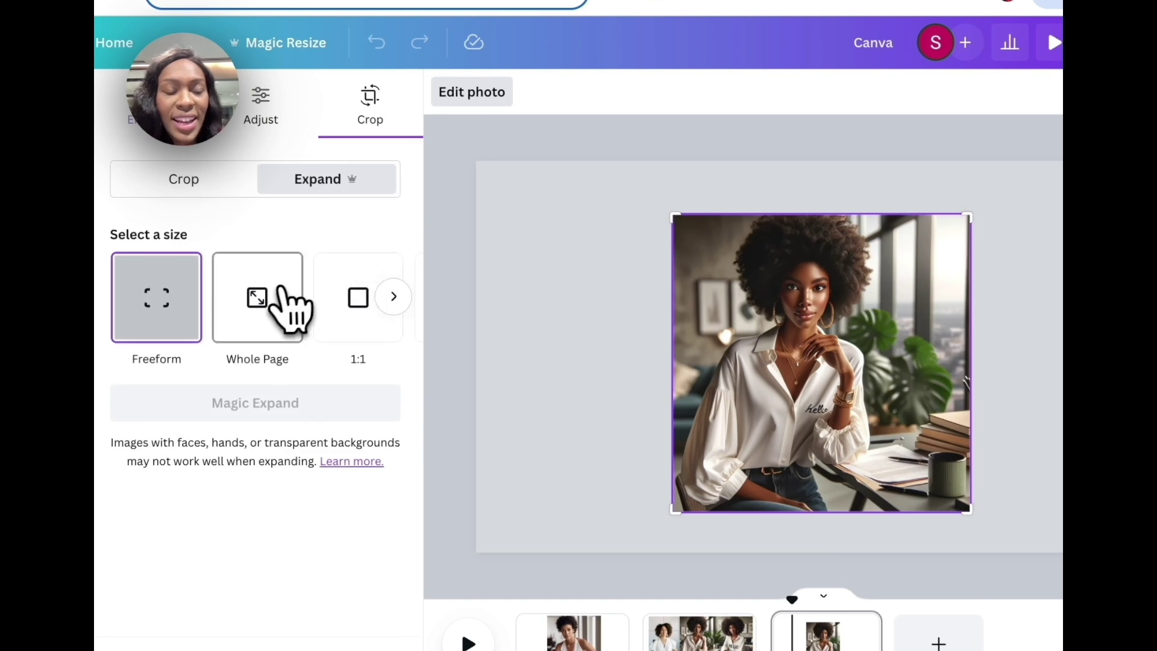
left_click(263, 300)
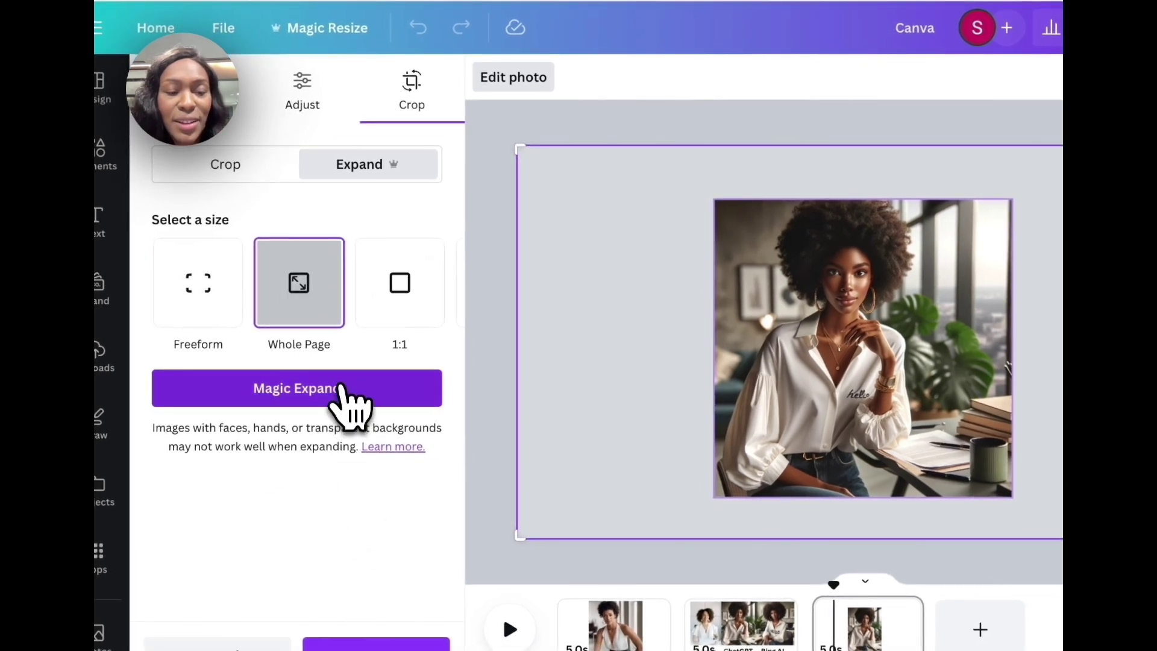
left_click(336, 391)
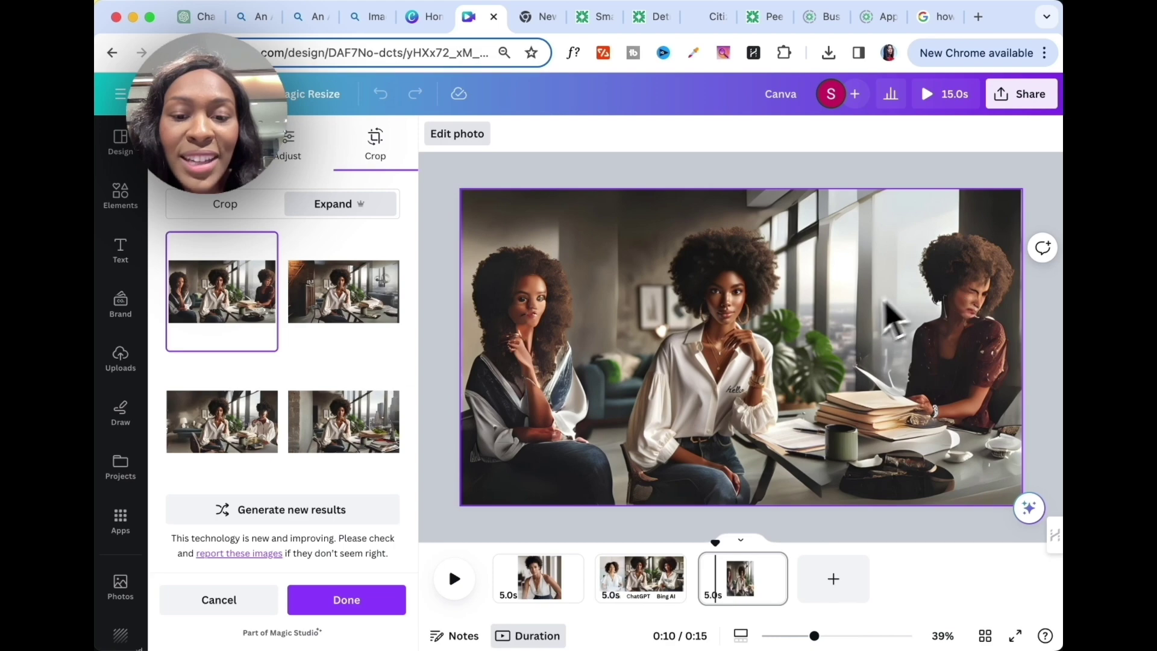
Compare the expanded variants and apply the fourth: the lone woman by brick wall and city windows.
left_click(356, 407)
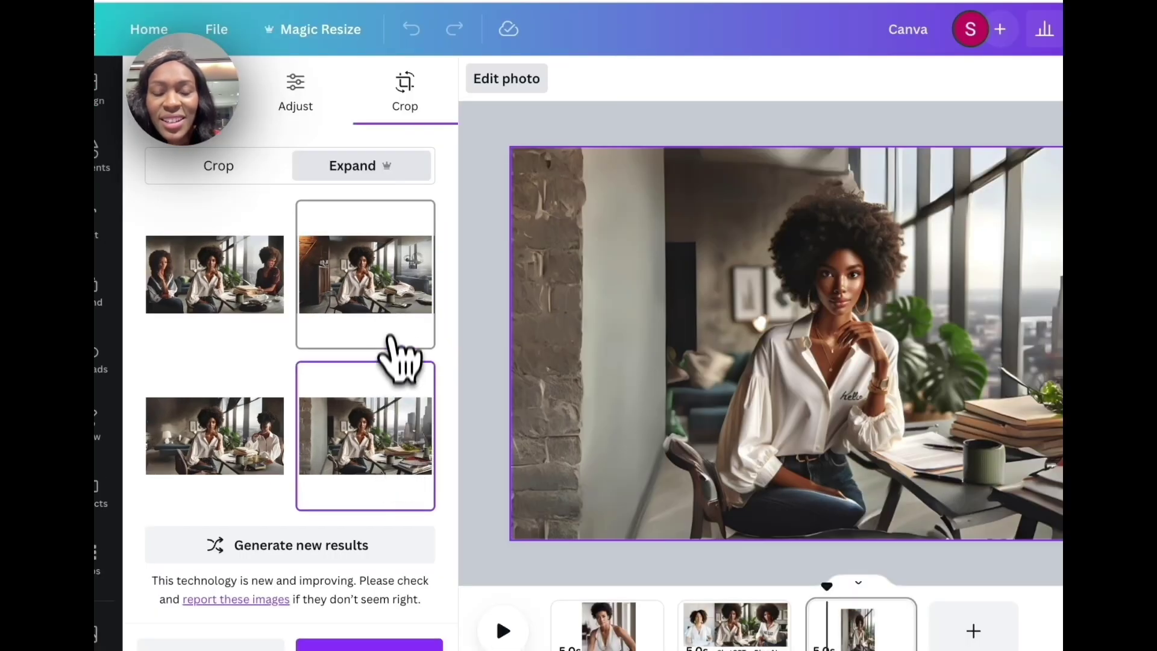
left_click(393, 325)
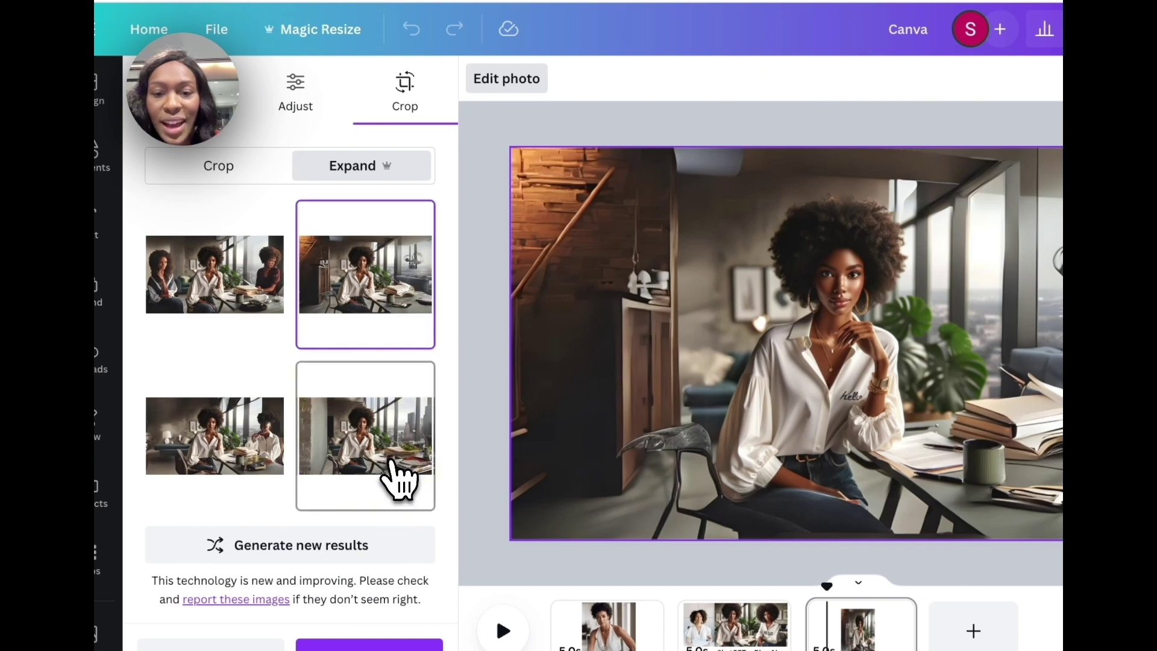
left_click(398, 479)
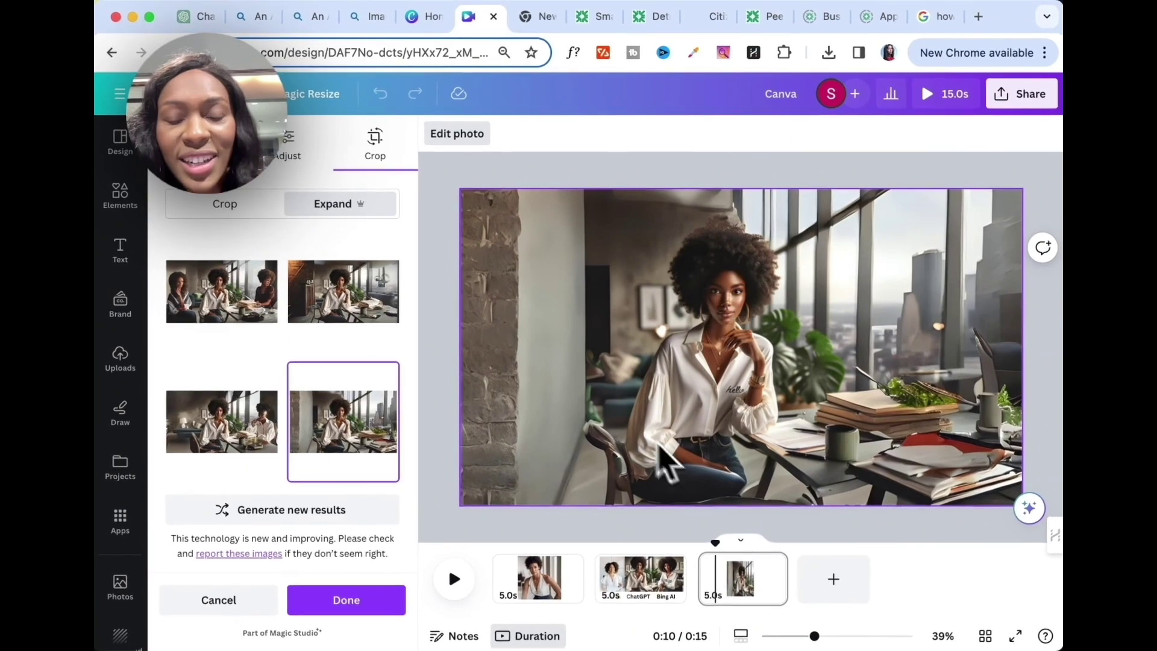
left_click(385, 601)
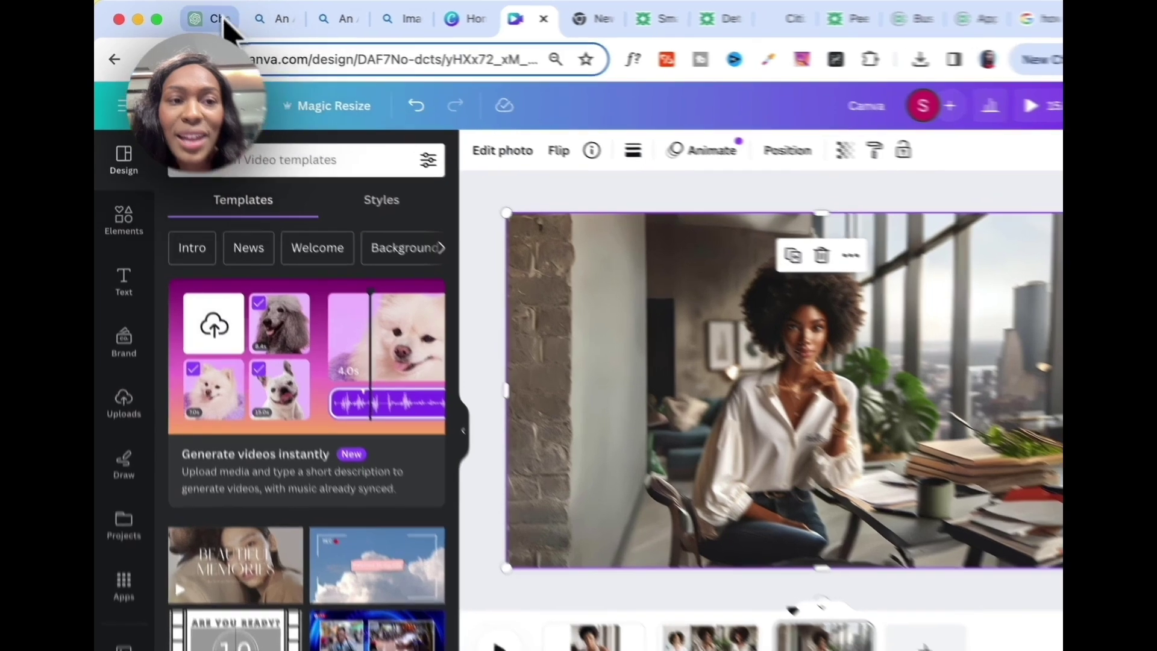
In a new ChatGPT chat, request a business expert's 60-second script for aspiring women entrepreneurs.
left_click(199, 16)
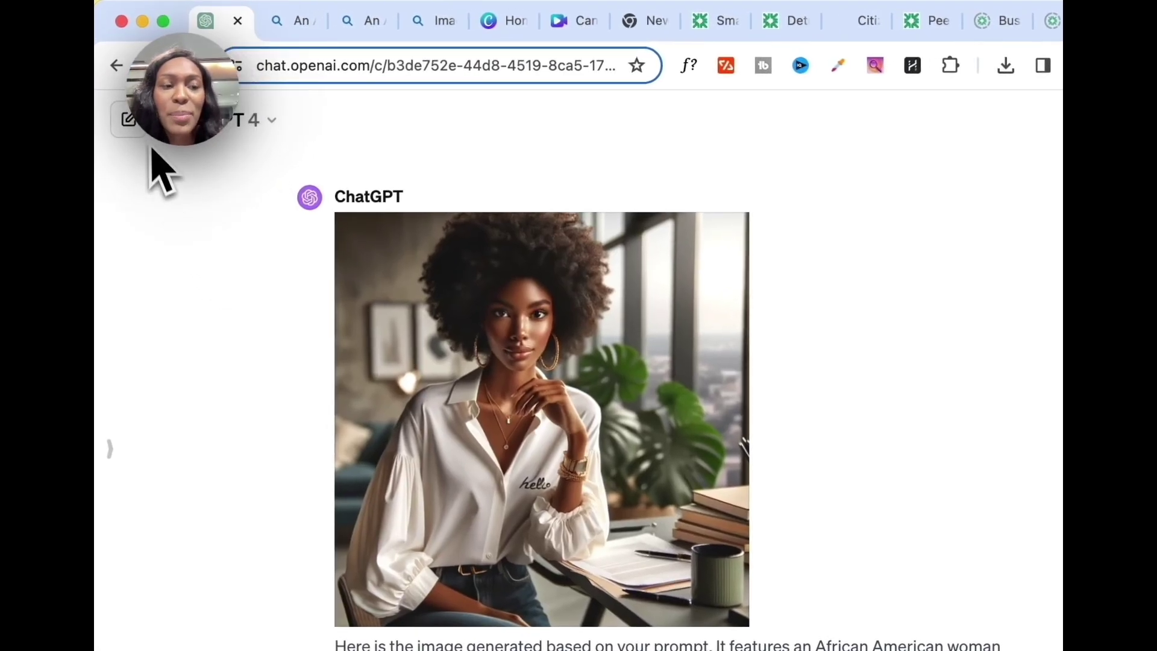
left_click(128, 119)
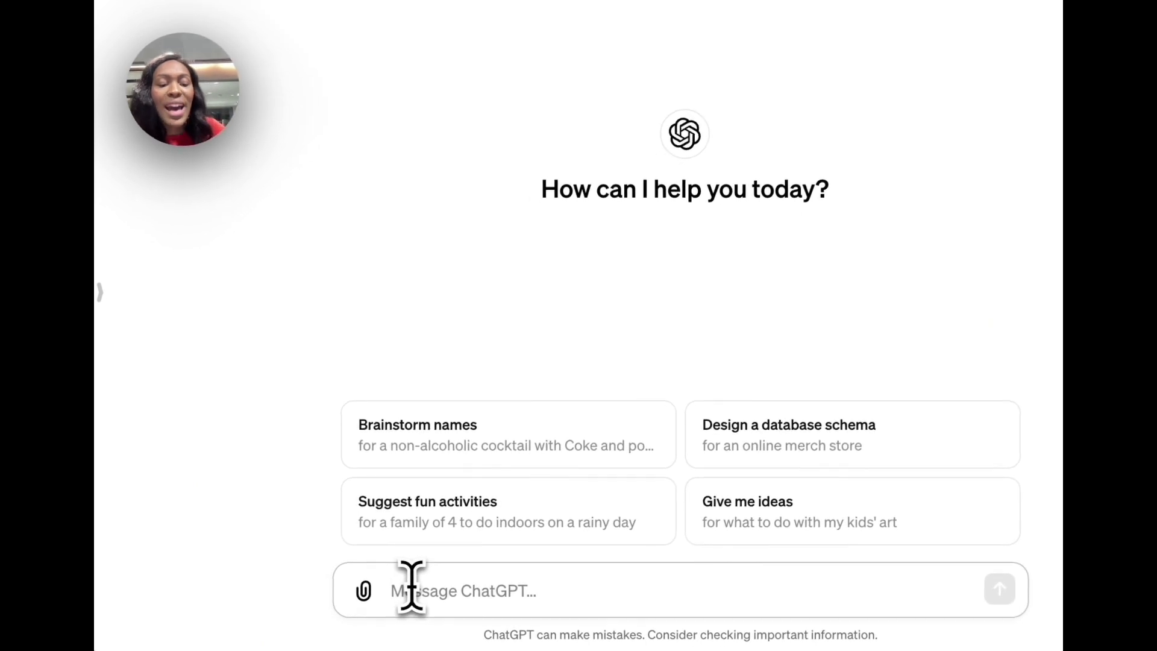
type("Au")
type("t as a b")
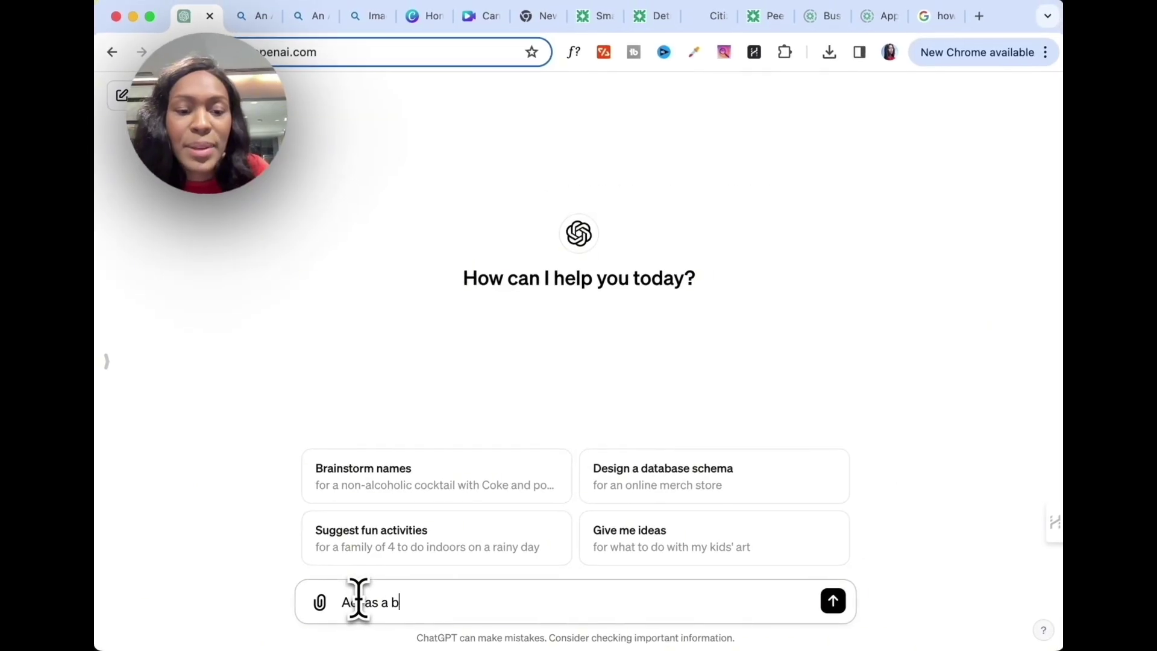
type("usiness expert")
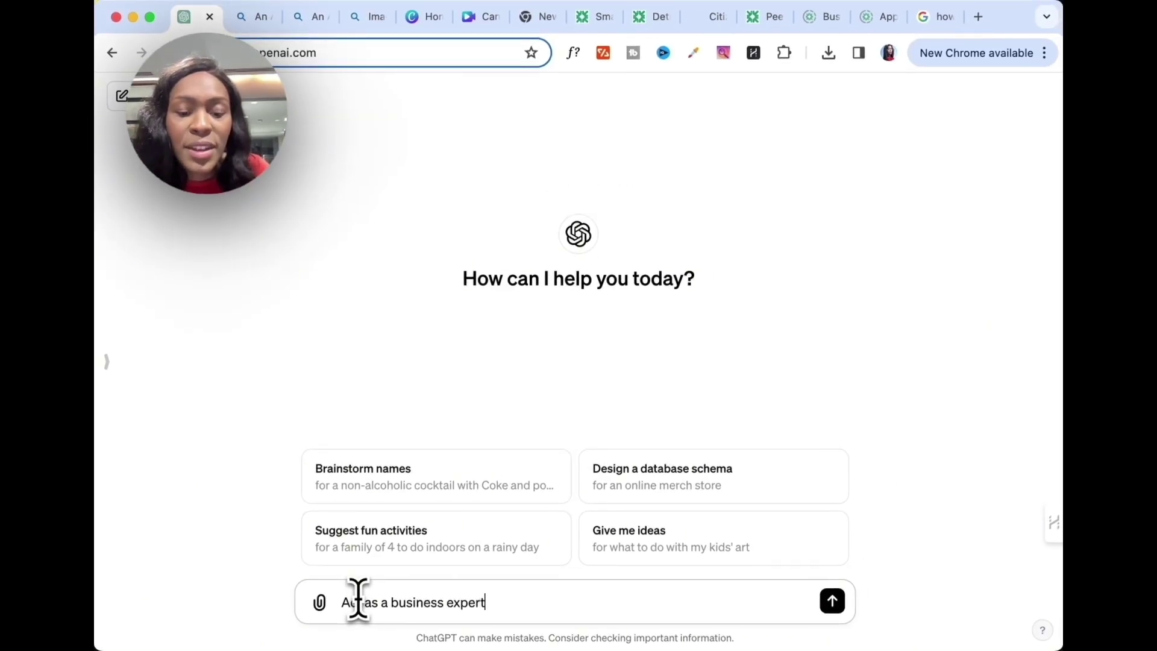
type(", create a short 60 minute")
type("econd t")
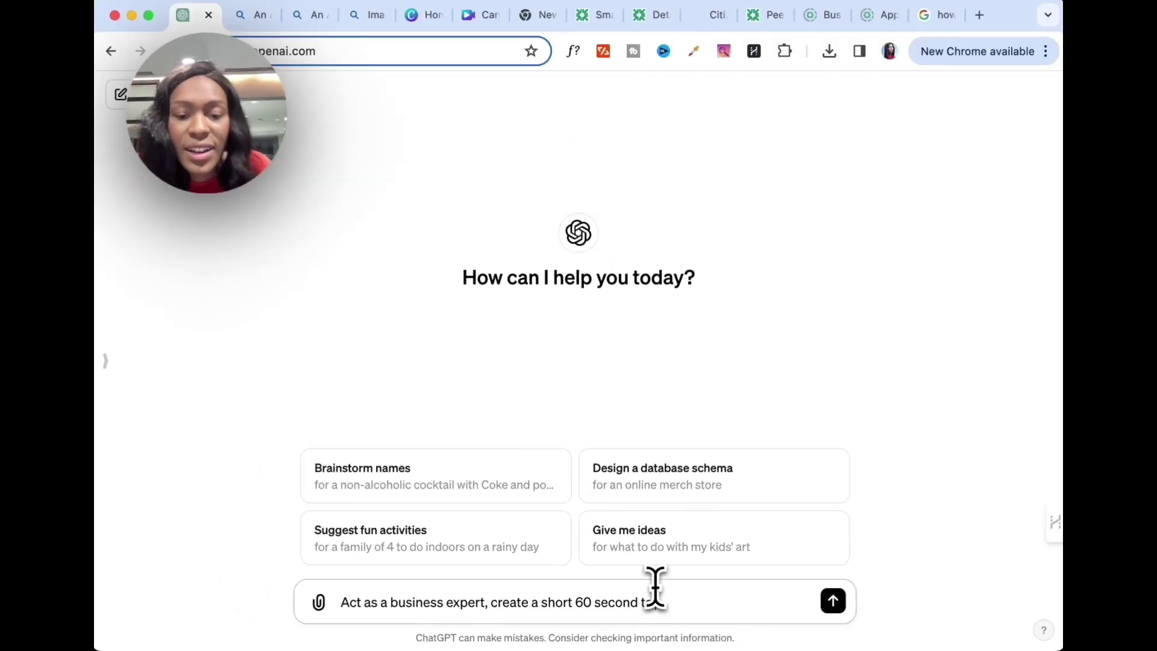
type("alking head script that hl")
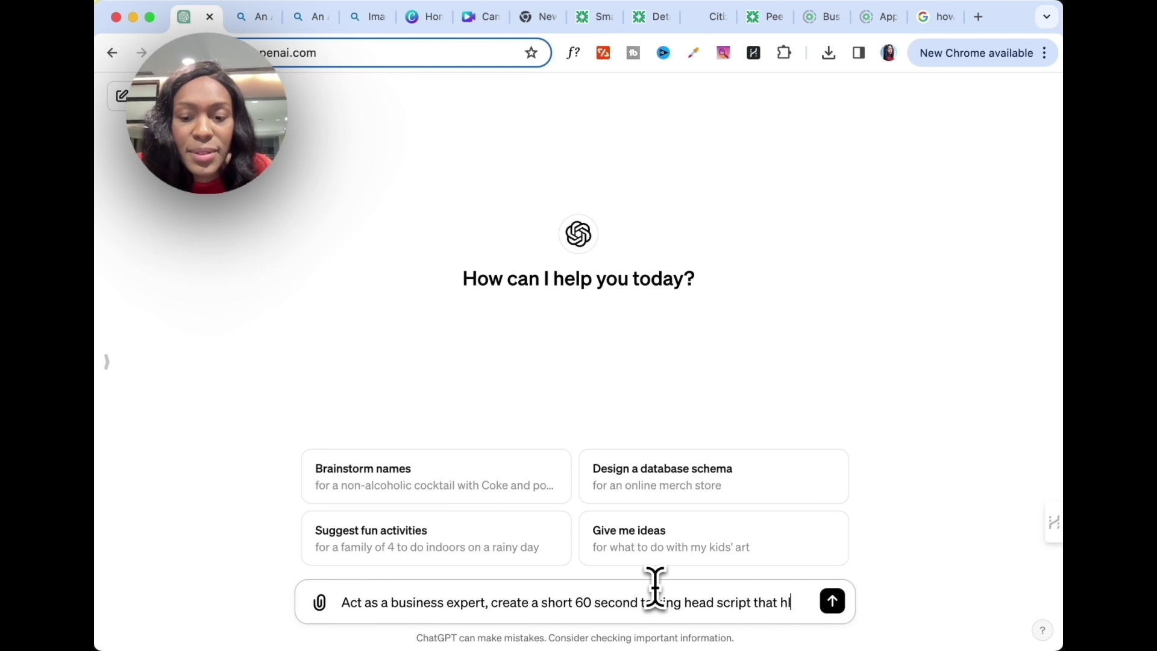
type(" wm")
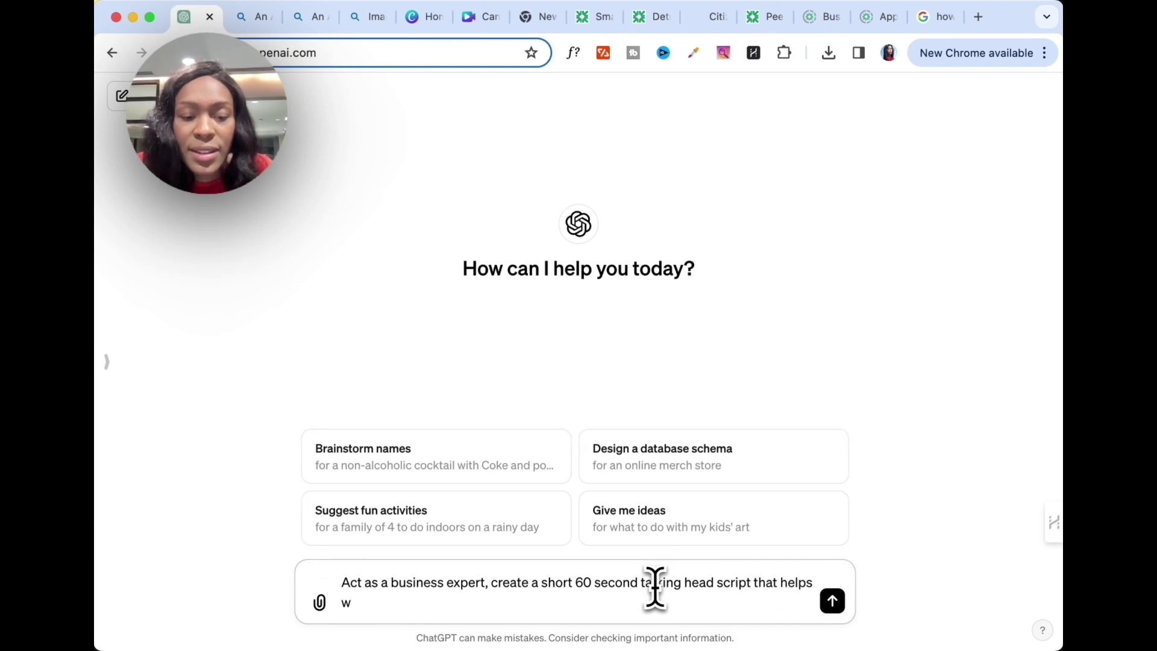
key("BackSpace")
key("BackSpace")
key("BackSpace")
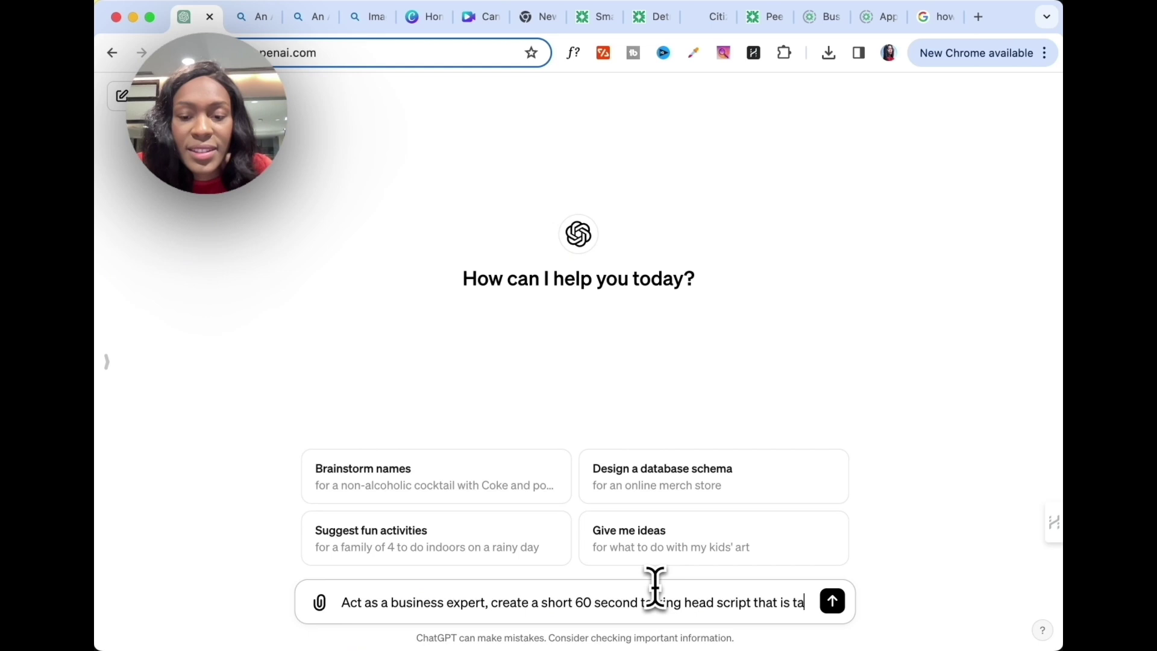
type("ile")
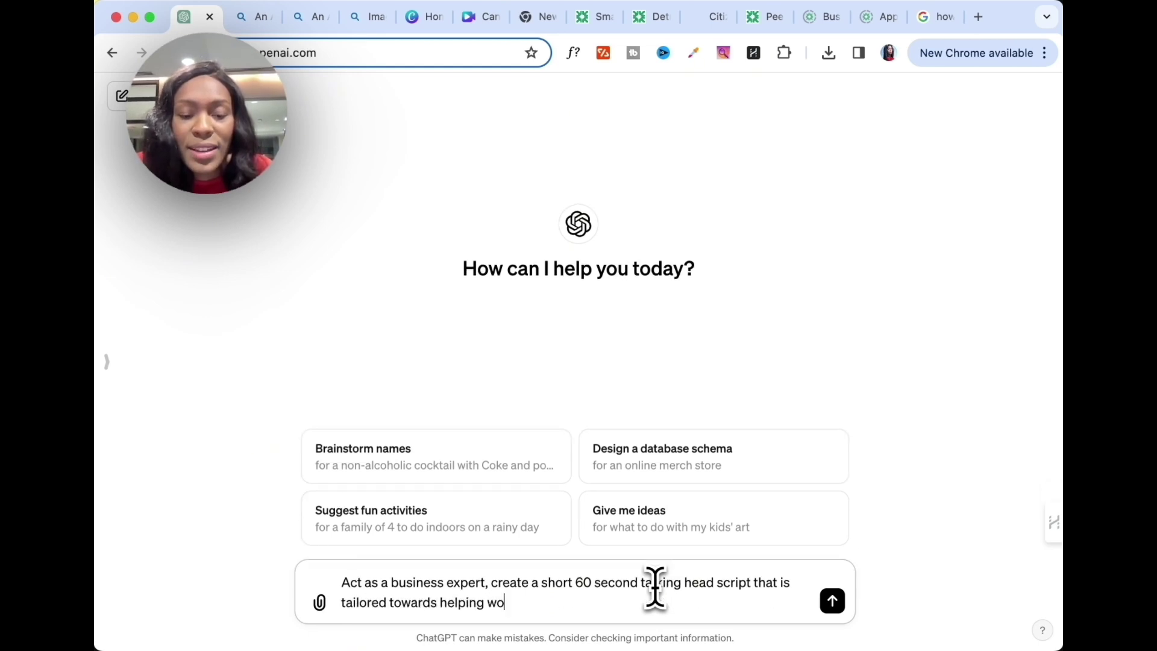
key("Return")
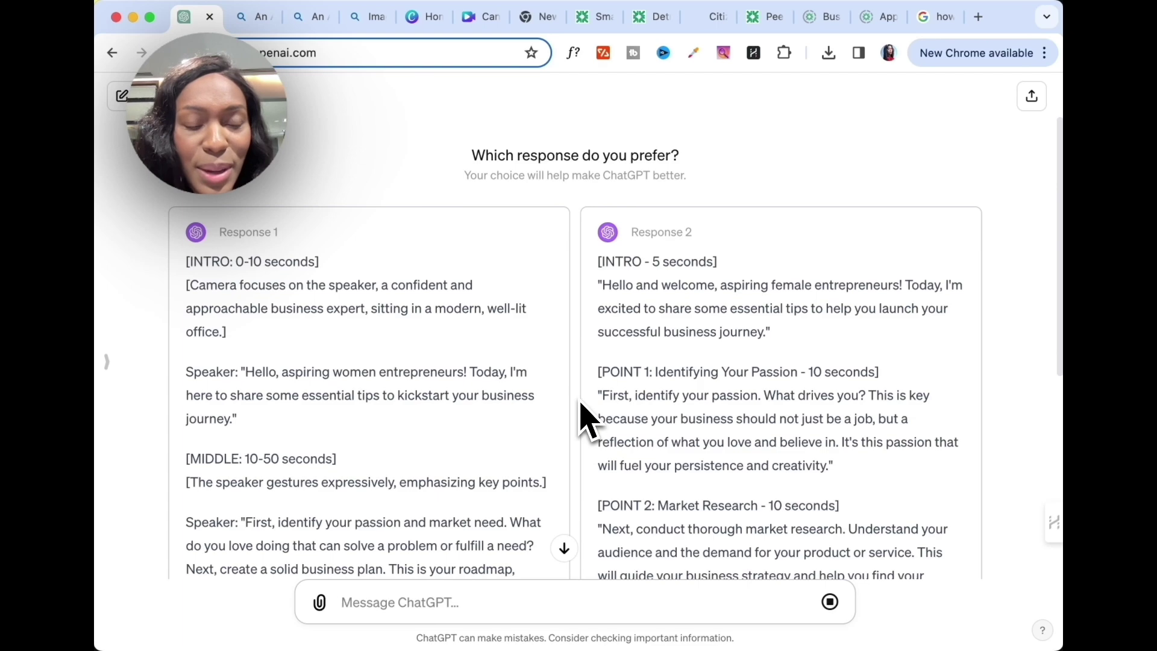
Prefer Response 2, copy its script into a Google Doc, and return to Canva.
left_click(583, 418)
scroll(801, 387, "down", 10)
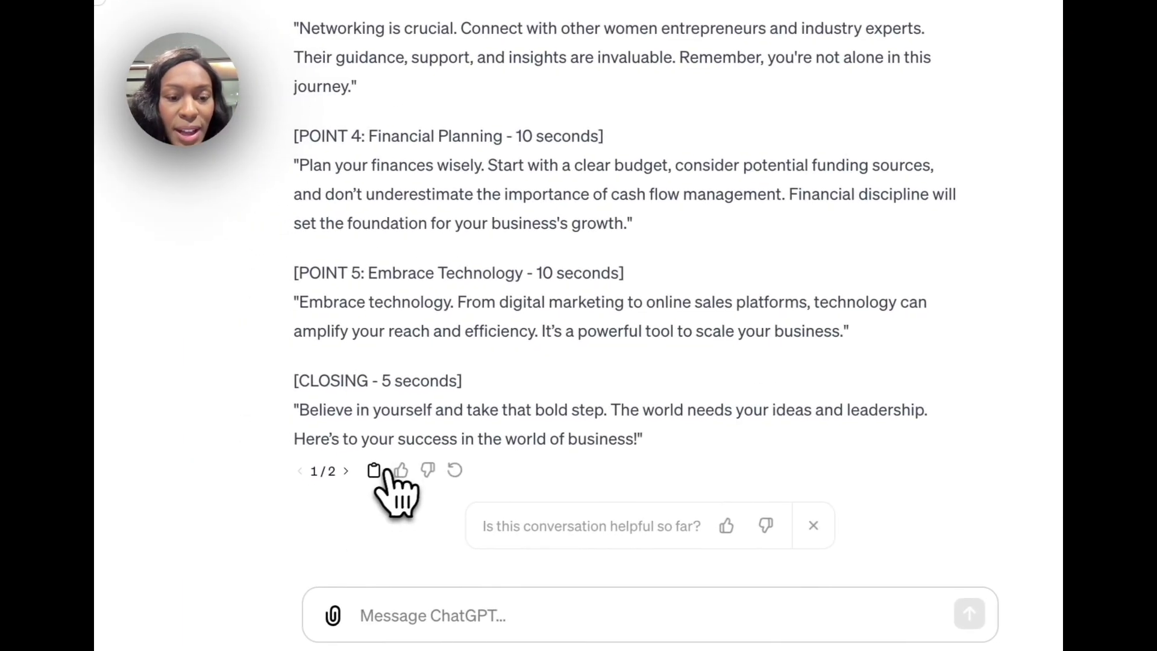
left_click(375, 470)
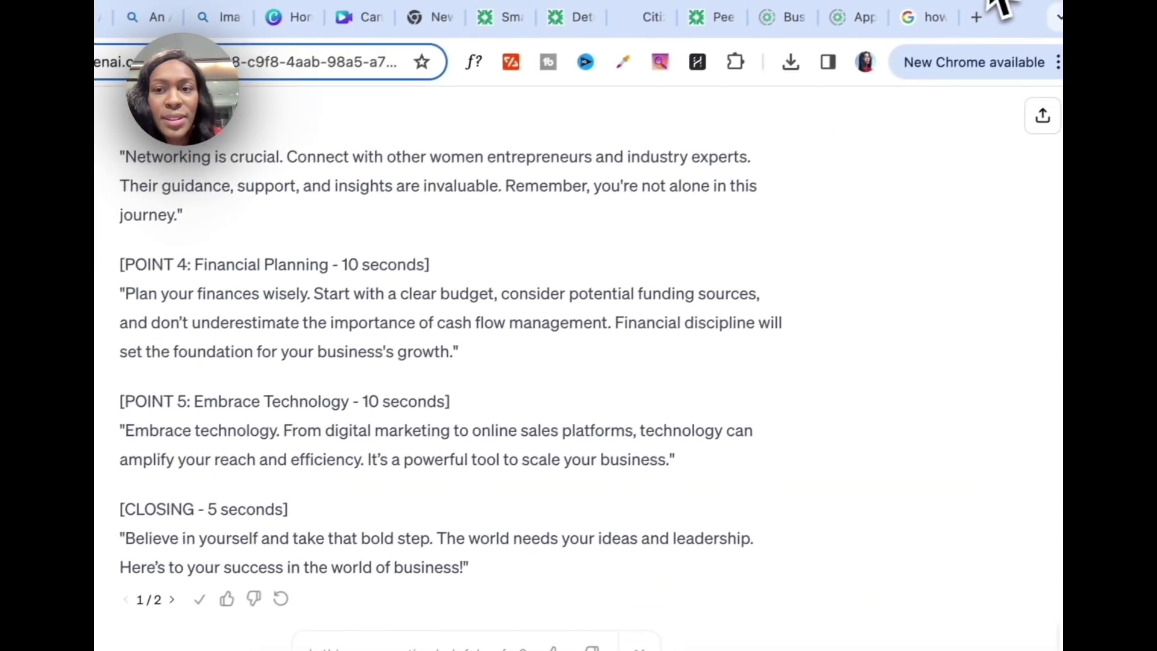
left_click(976, 16)
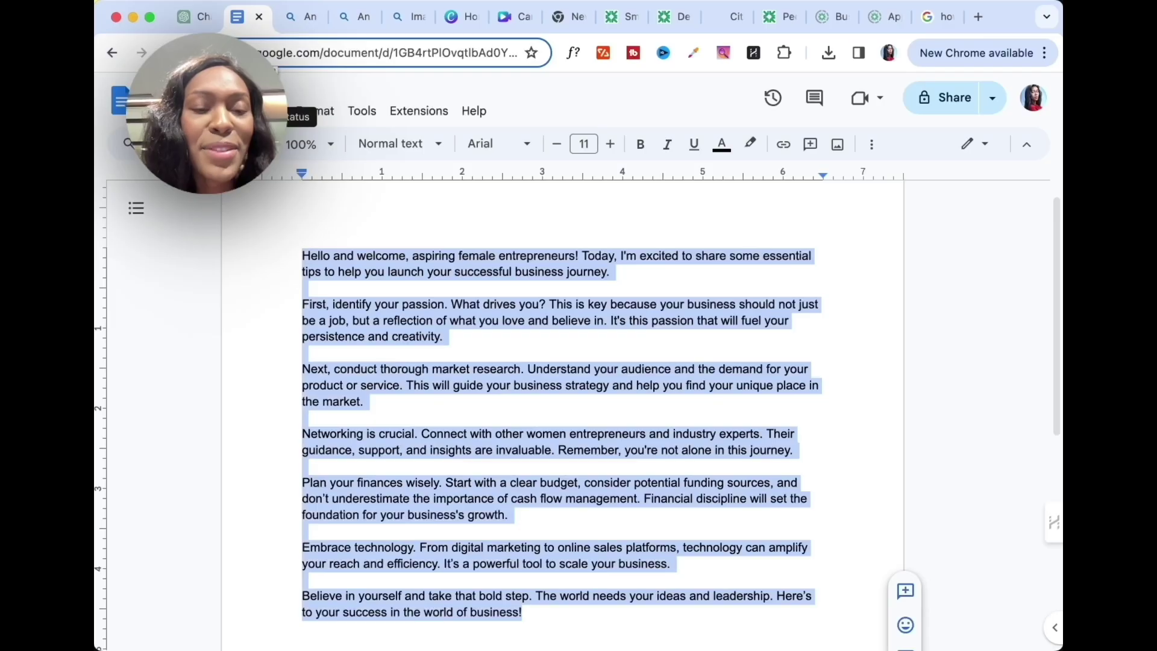
left_click(499, 11)
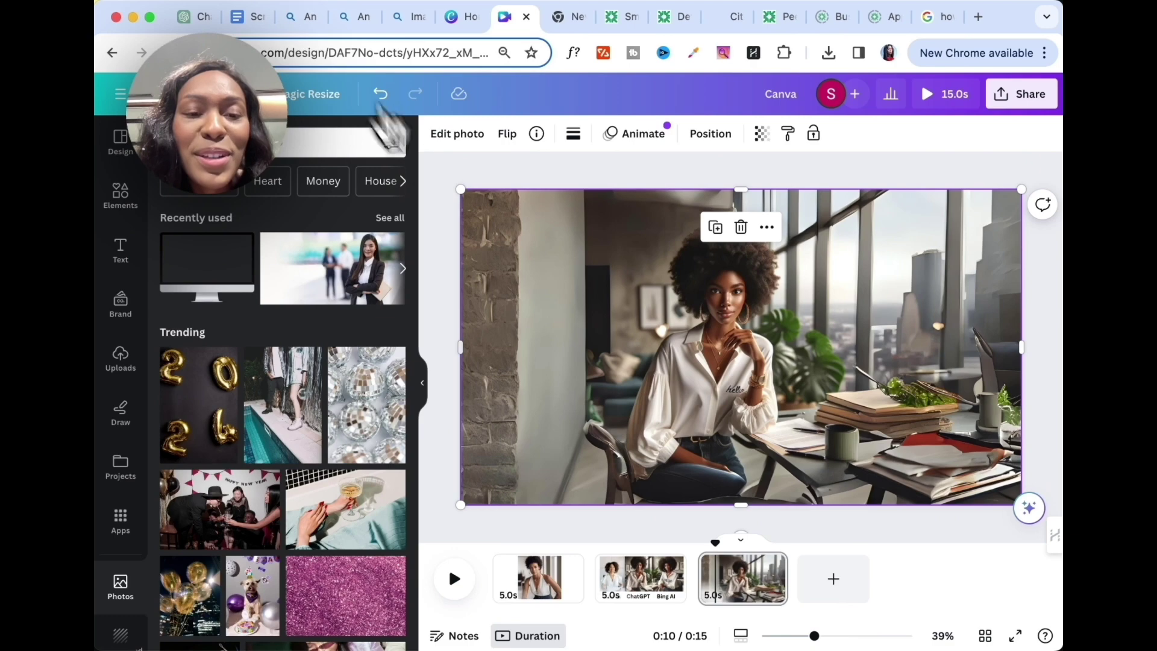
Search Google for 'd-id' in a new tab and open the D-ID Digital Humans site.
left_click(570, 17)
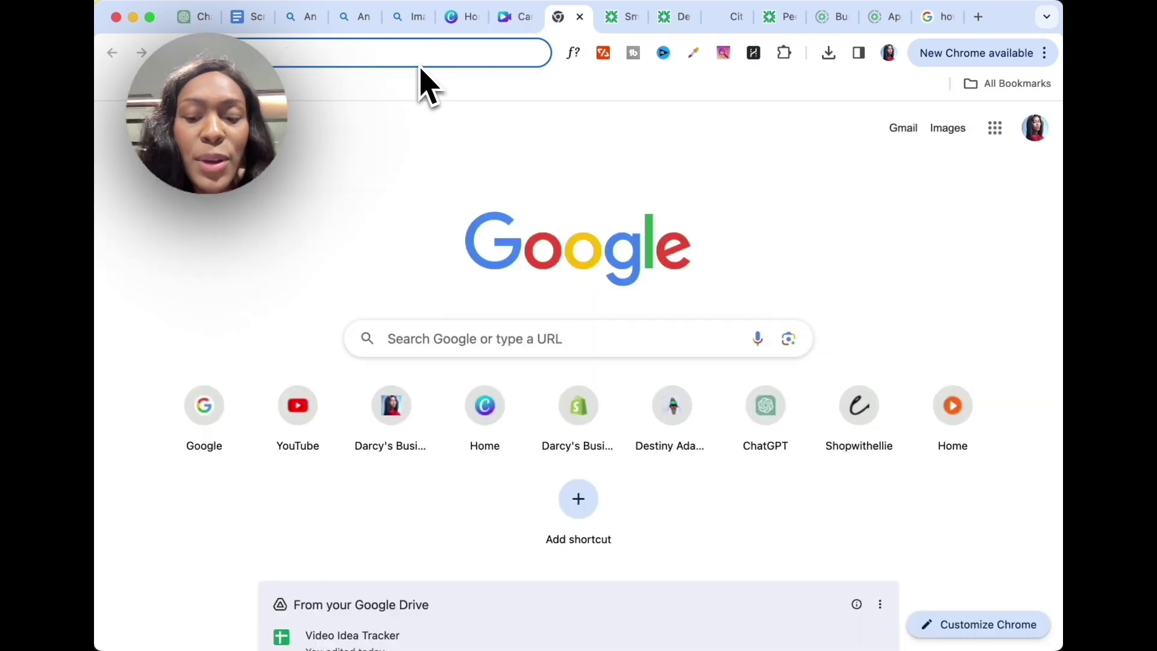
type("google.com")
key("Return")
type("d")
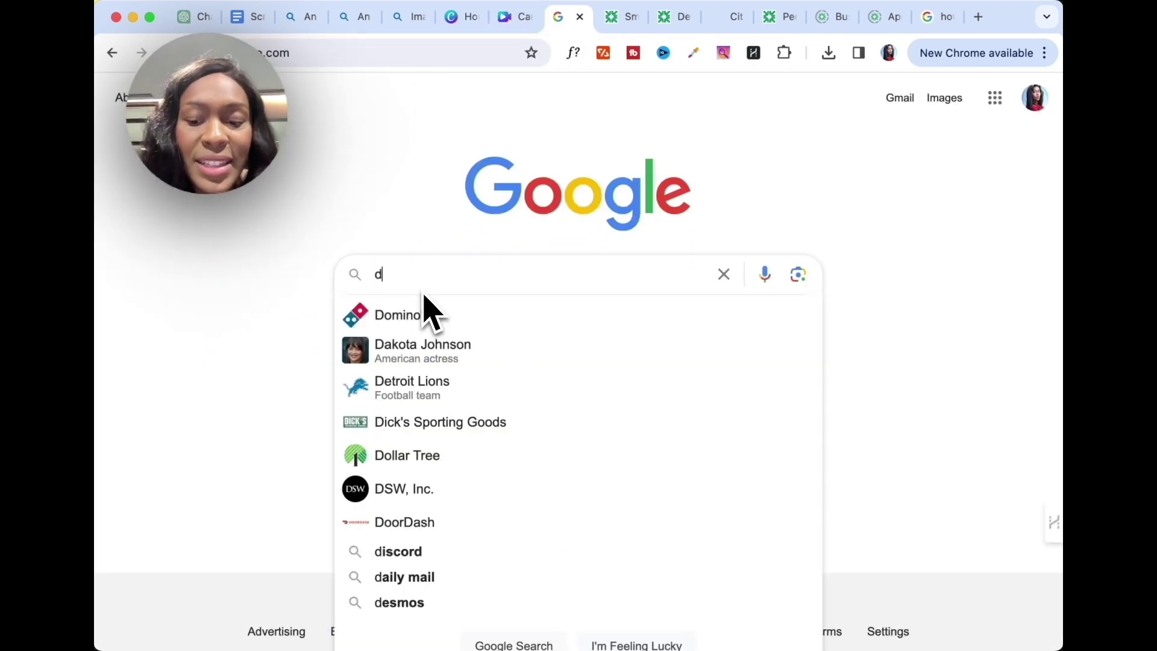
type("-id")
key("Return")
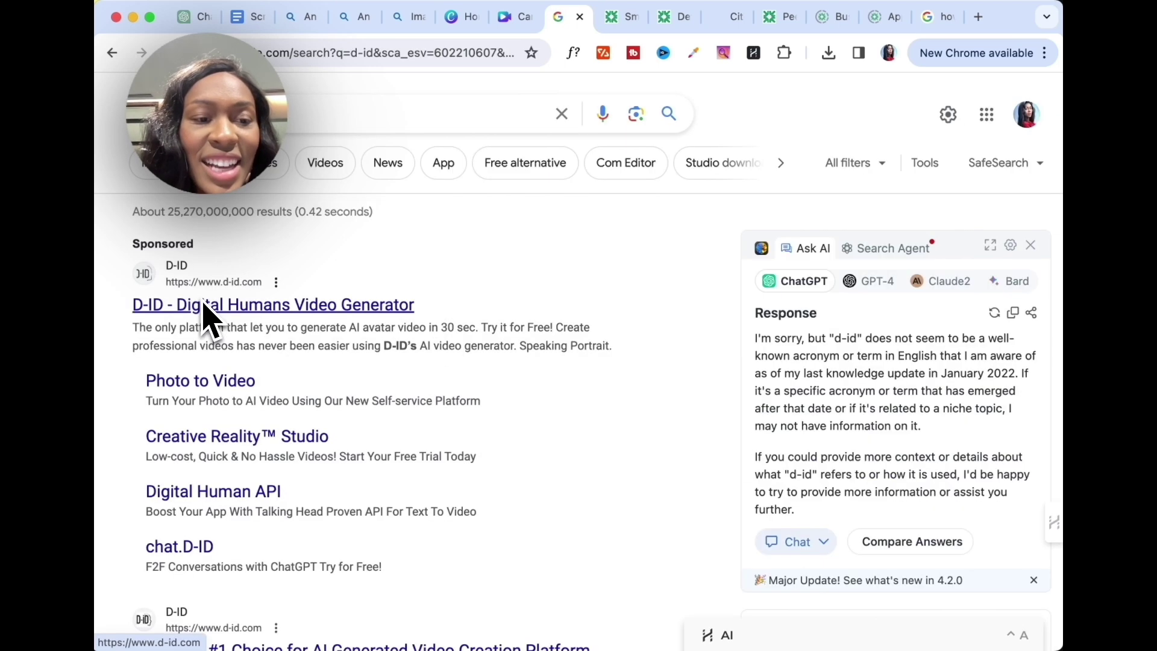
scroll(299, 331, "down", 1)
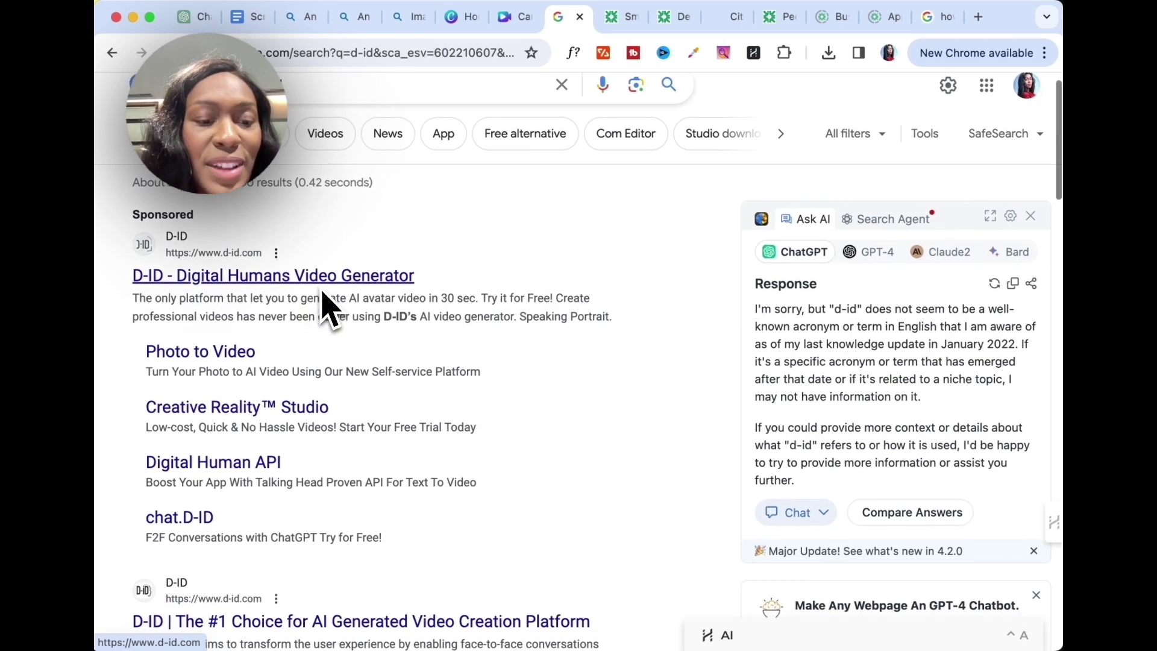
scroll(324, 309, "down", 3)
left_click(276, 478)
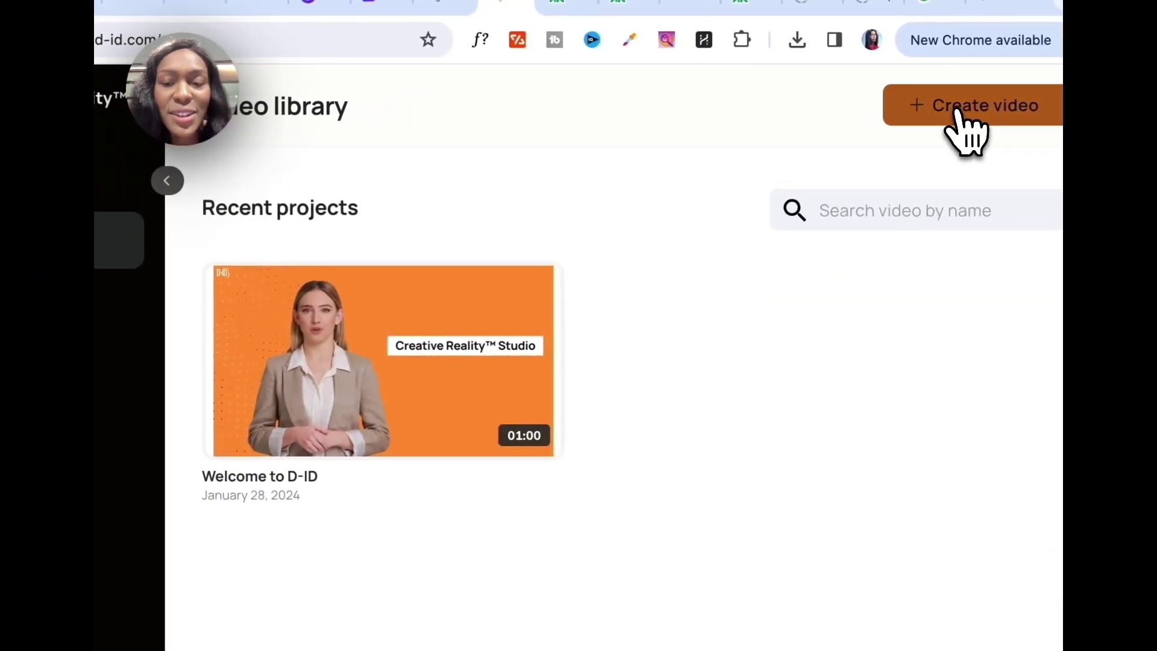
Start a new D-ID video and switch to the stock presenter list, prompting account sign-up.
left_click(957, 109)
scroll(422, 579, "down", 3)
scroll(421, 594, "down", 2)
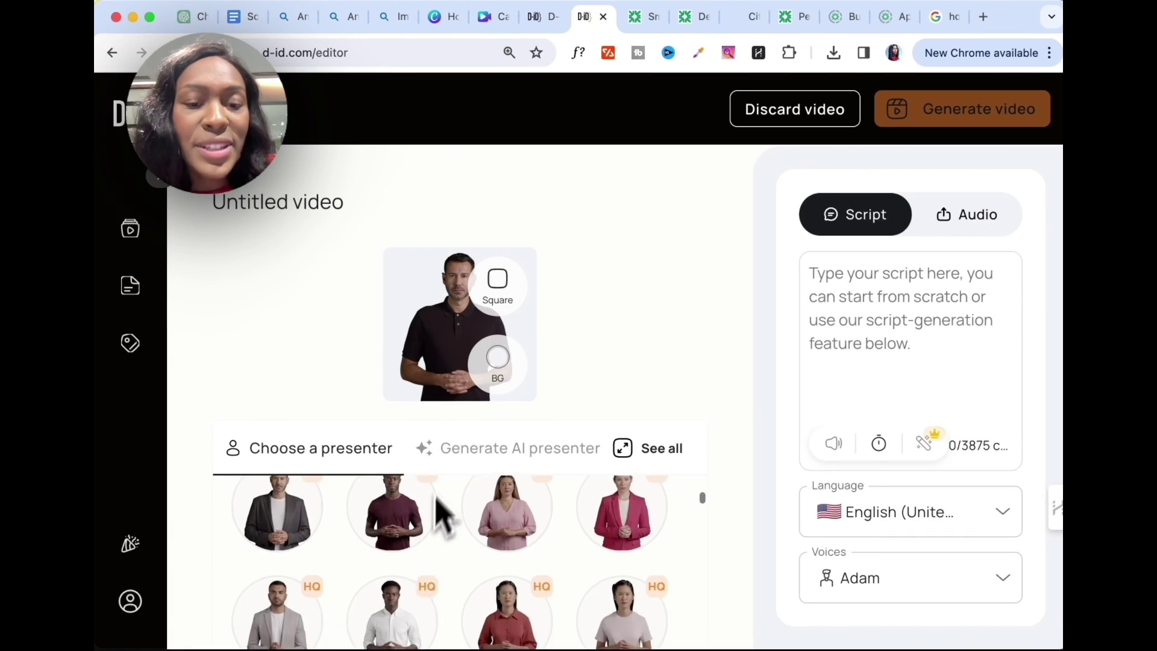
scroll(440, 560, "down", 2)
scroll(447, 588, "up", 5)
left_click(488, 449)
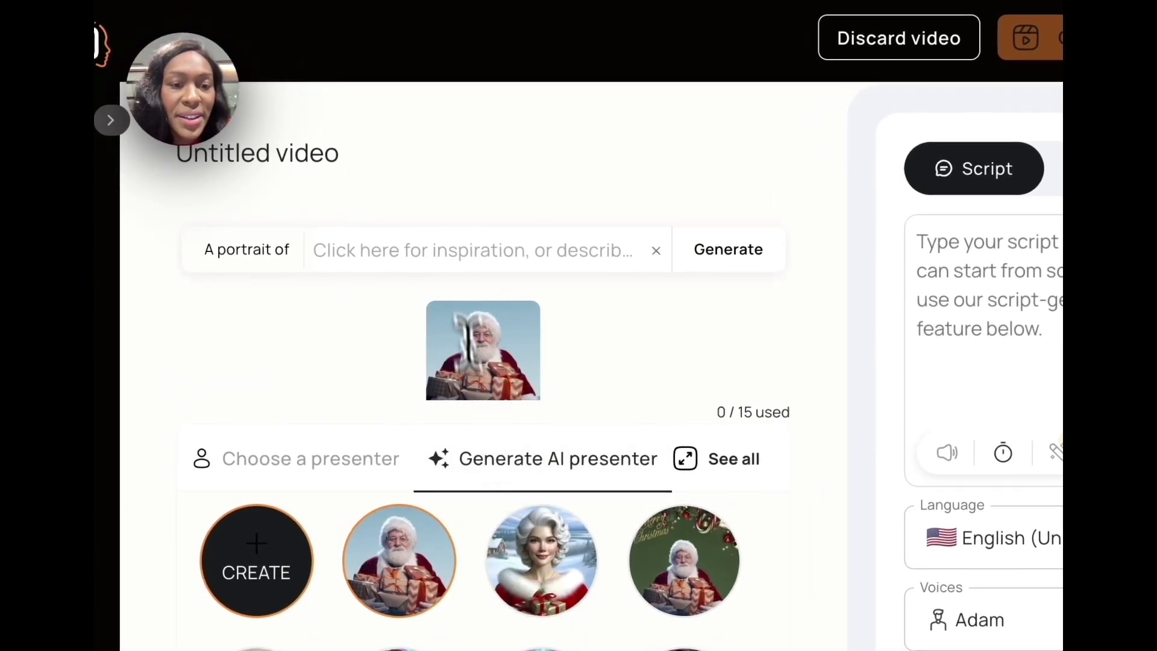
left_click(413, 242)
left_click(363, 493)
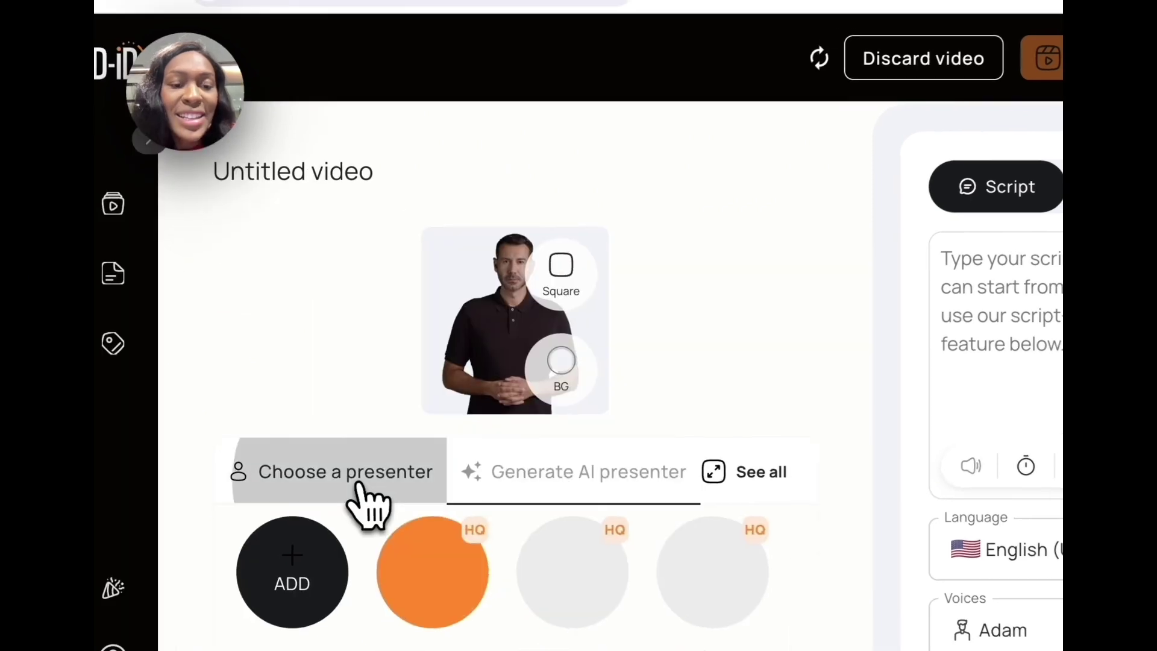
scroll(323, 556, "down", 1)
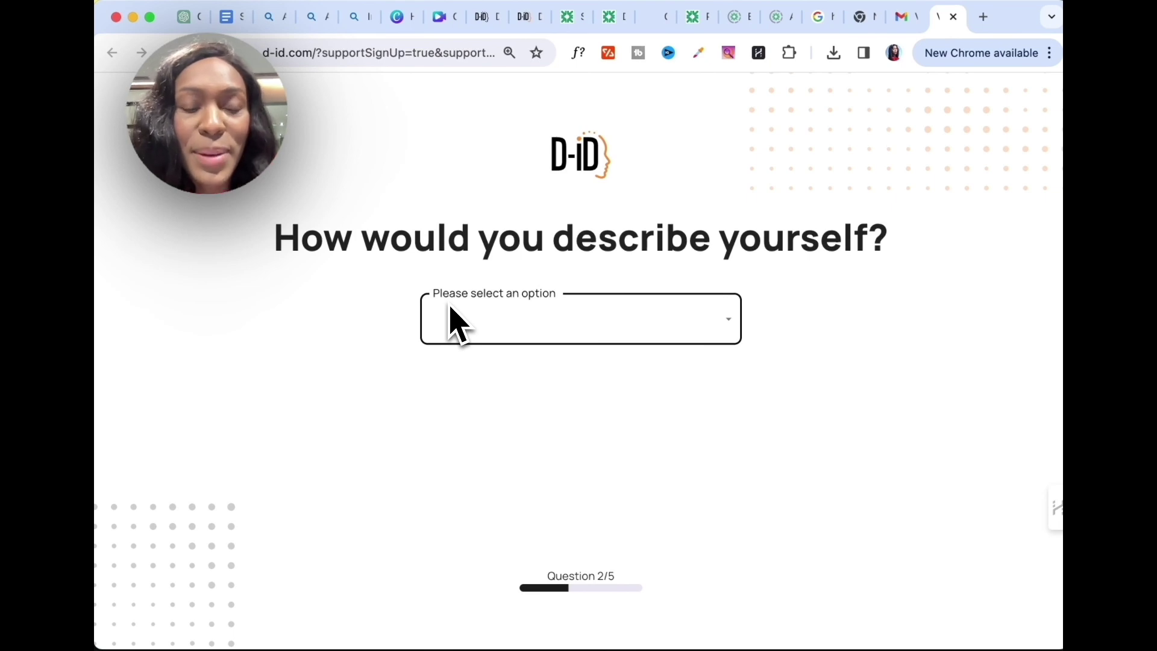
Answer the first onboarding questions with the business owner role and a usage option.
left_click(614, 318)
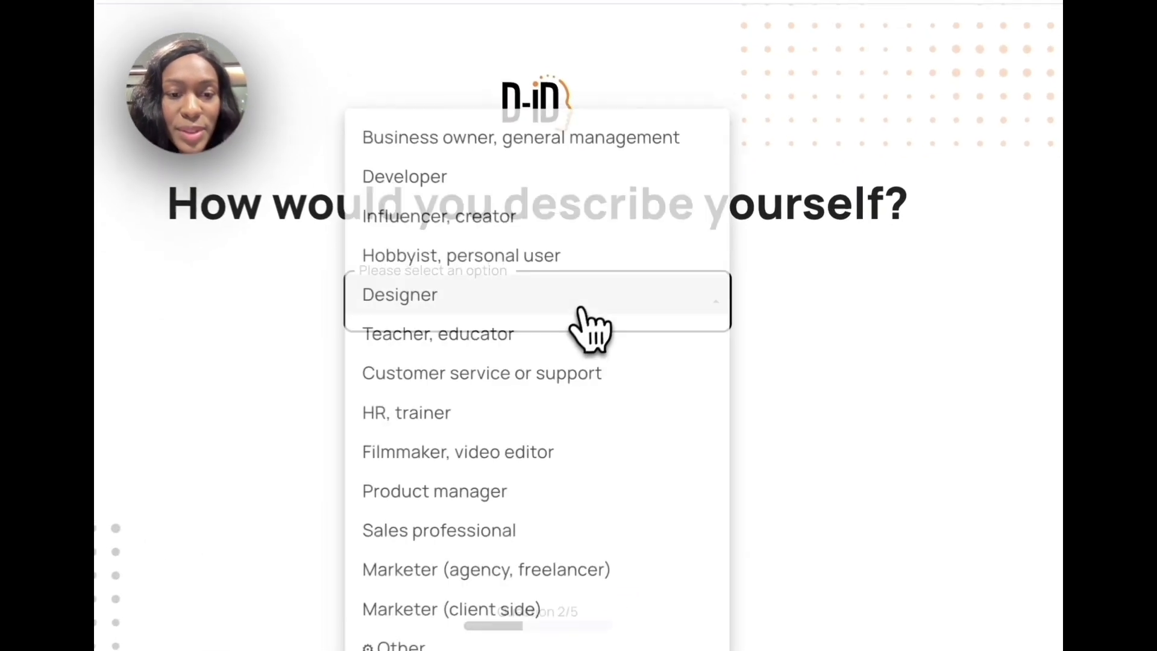
left_click(510, 137)
left_click(499, 396)
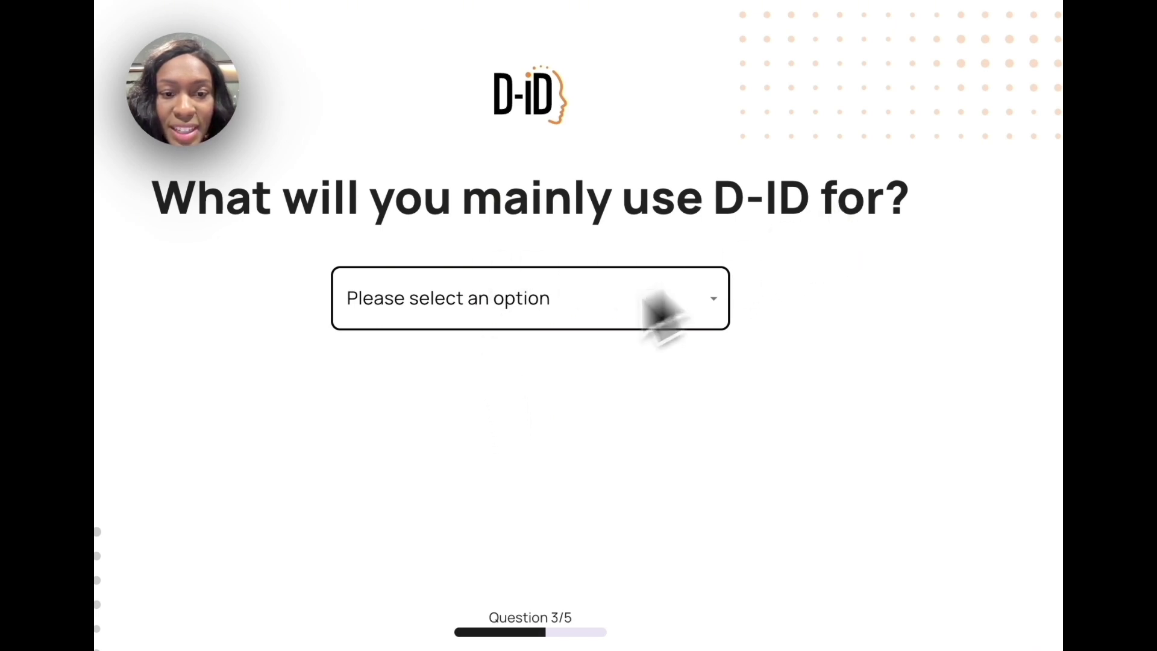
left_click(500, 325)
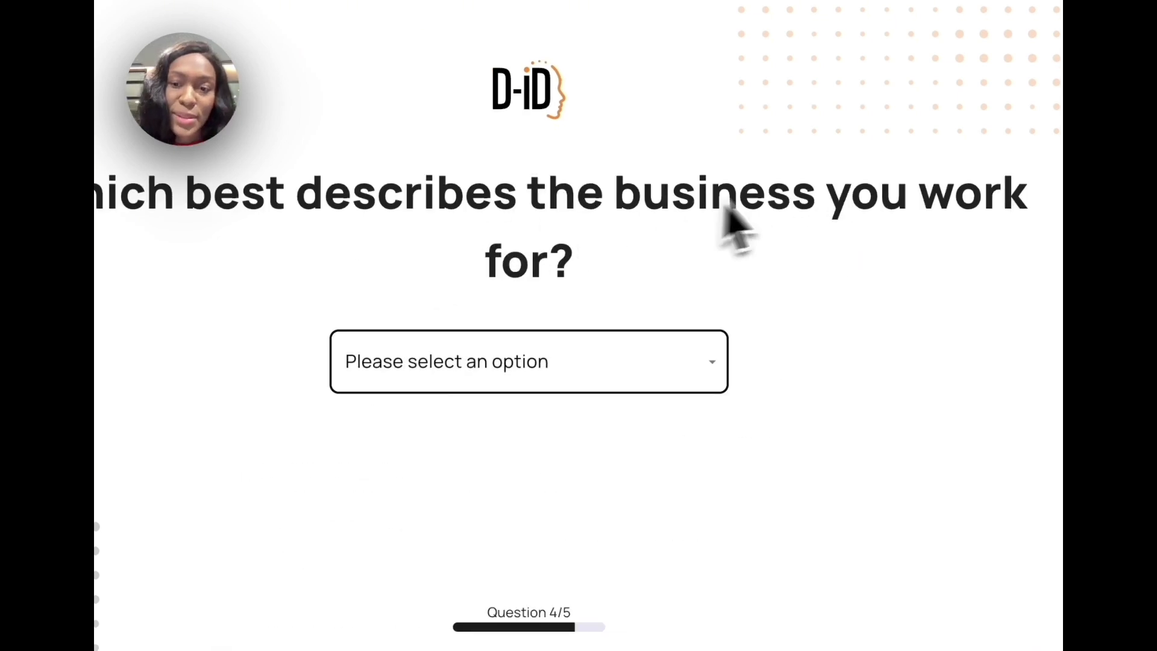
left_click(516, 381)
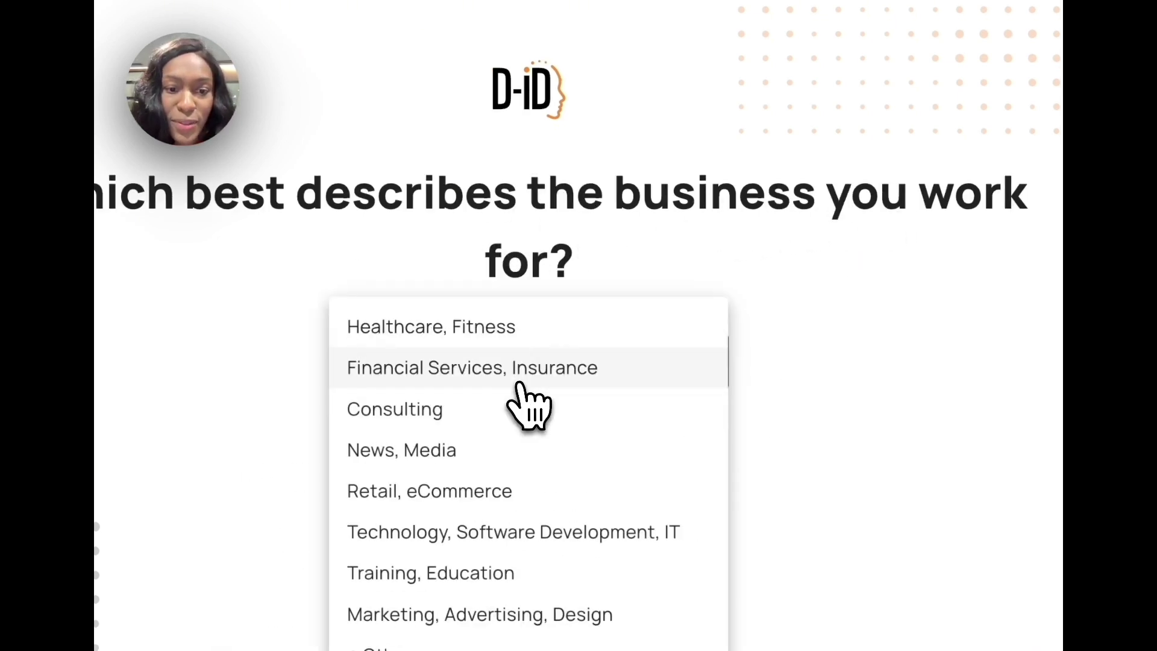
Choose Training, Education as business type and Just me as company size, then finish.
left_click(509, 572)
left_click(495, 455)
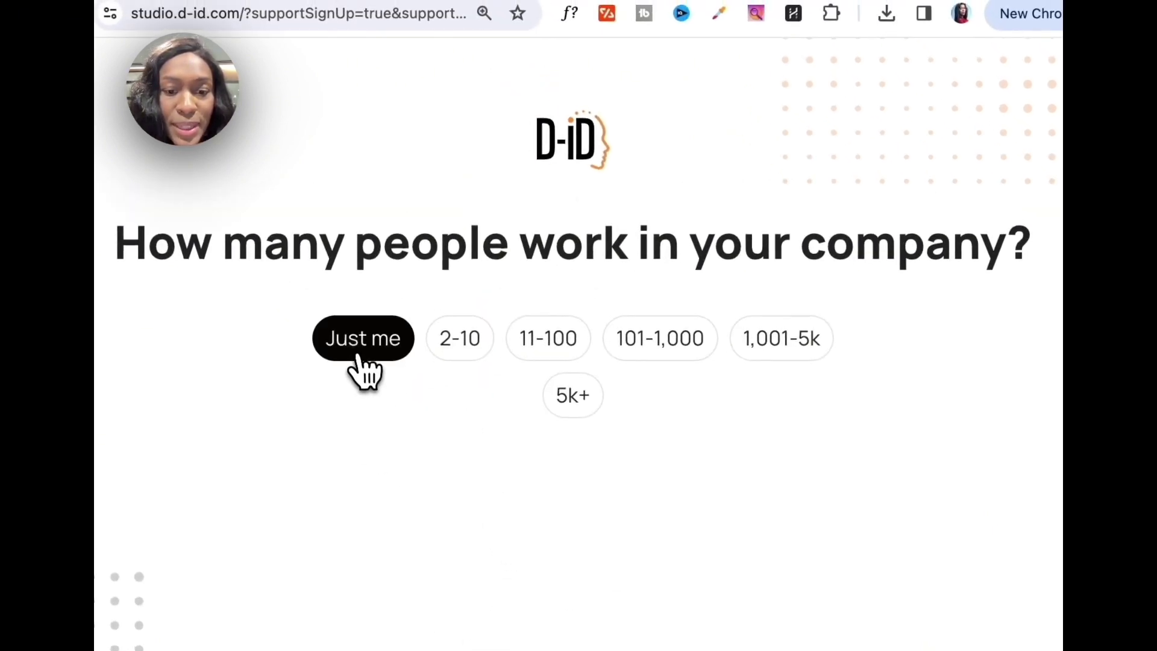
left_click(363, 369)
left_click(479, 479)
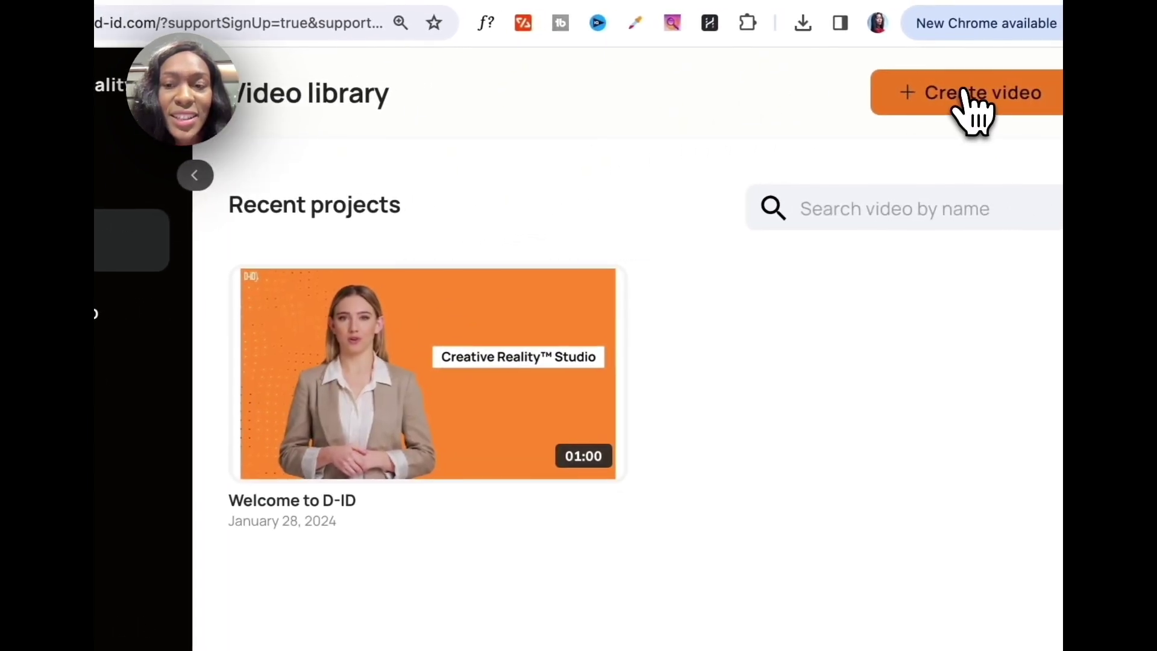
Start a new untitled video from the D-ID Video library with + Create video.
left_click(972, 108)
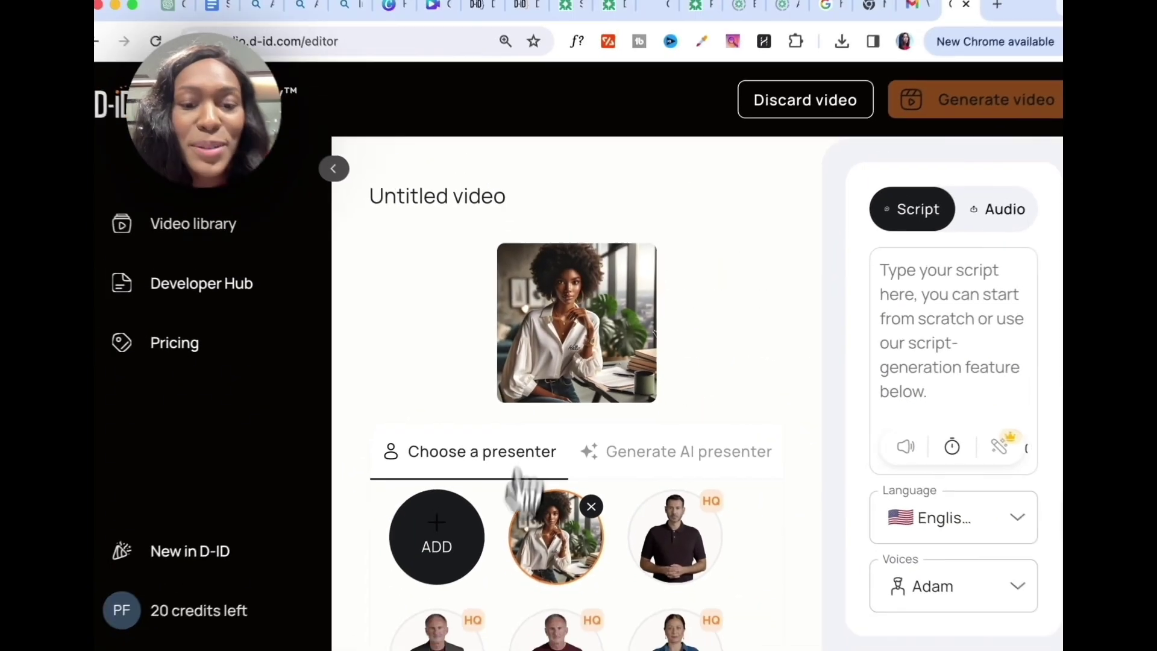
scroll(584, 534, "down", 2)
scroll(583, 533, "up", 2)
scroll(583, 534, "up", 1)
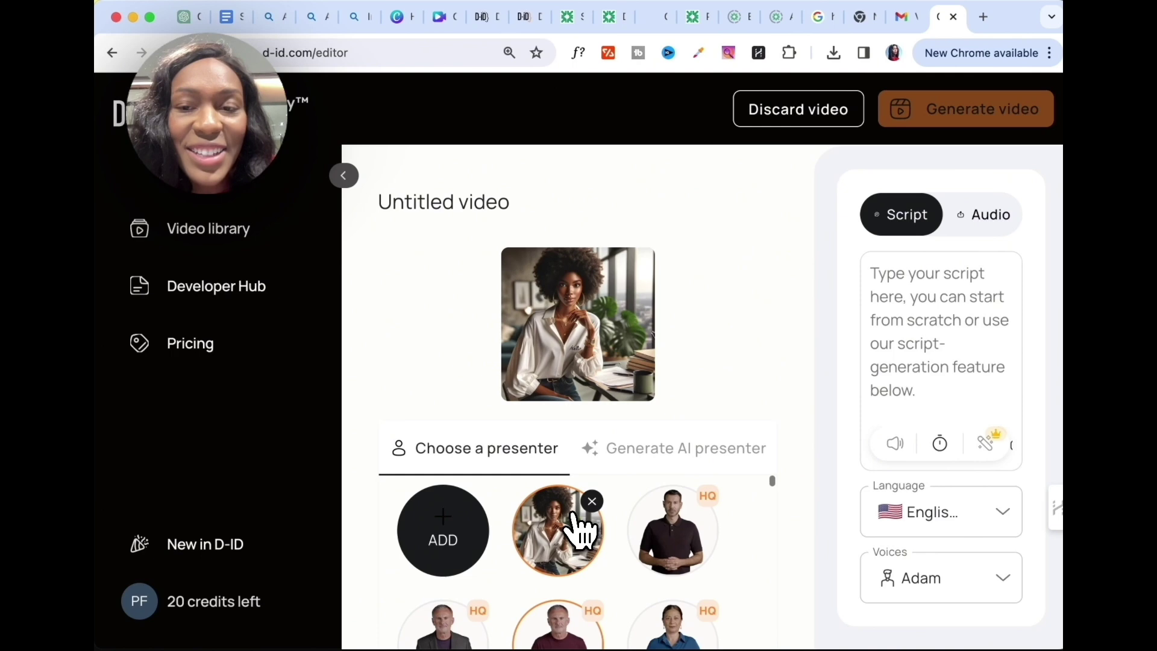
scroll(581, 529, "down", 1)
scroll(581, 529, "up", 1)
scroll(578, 532, "down", 2)
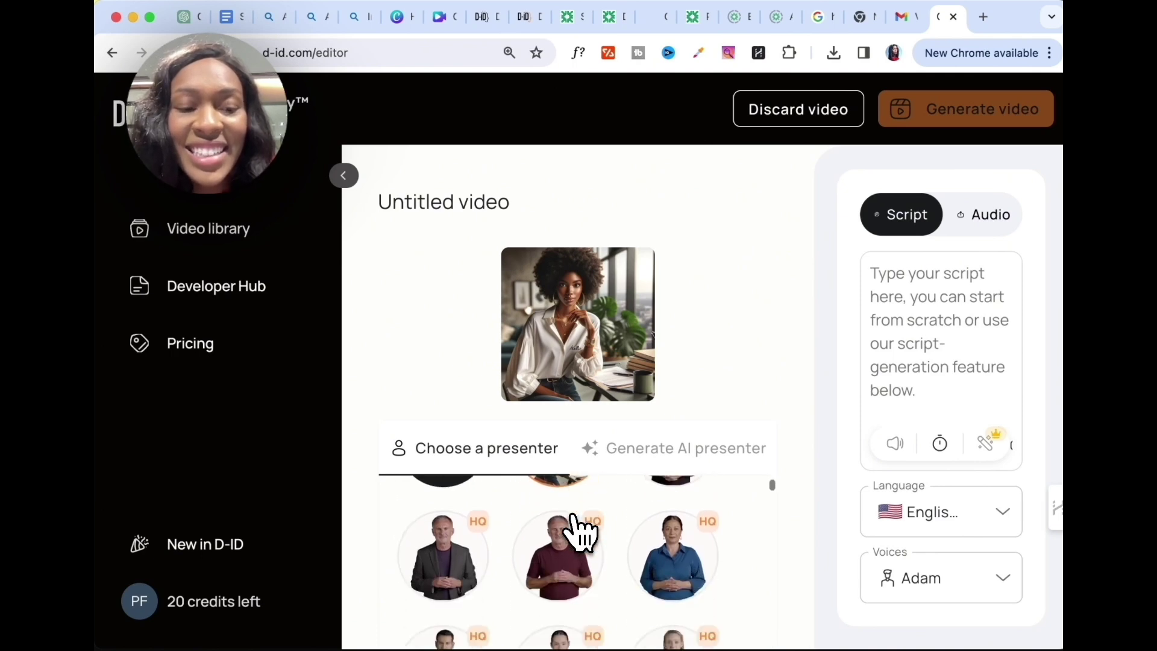
scroll(579, 532, "down", 1)
scroll(579, 532, "up", 3)
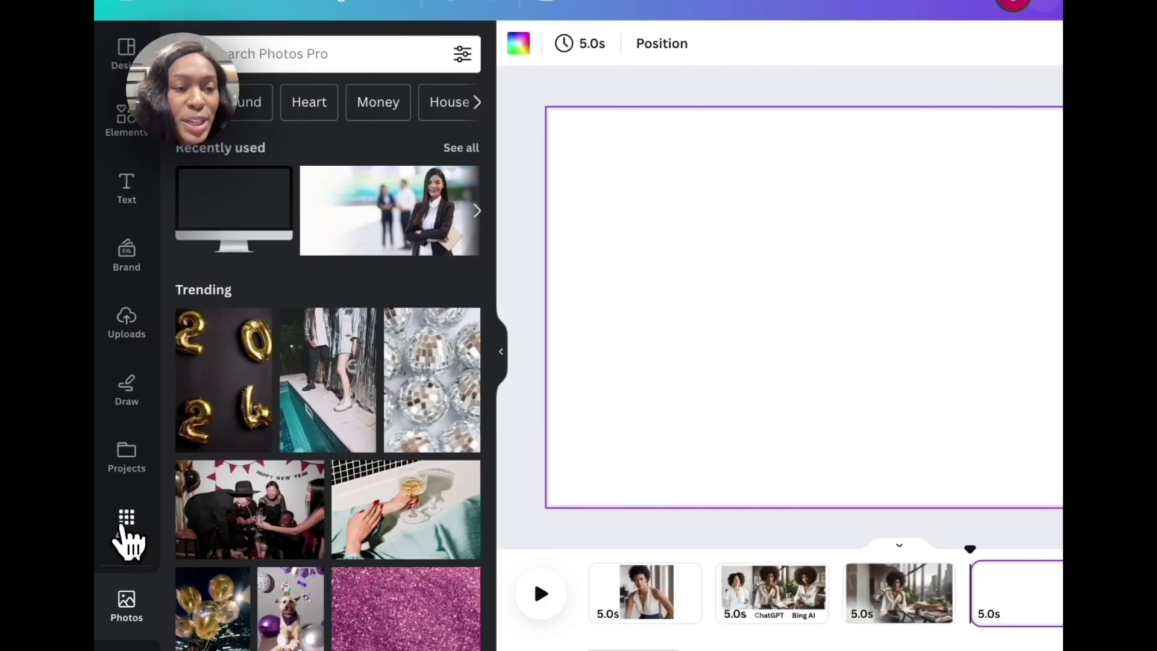
Connect Canva's D-ID AI Presenters app and pick the uploaded woman in the white blouse.
left_click(121, 537)
left_click(208, 264)
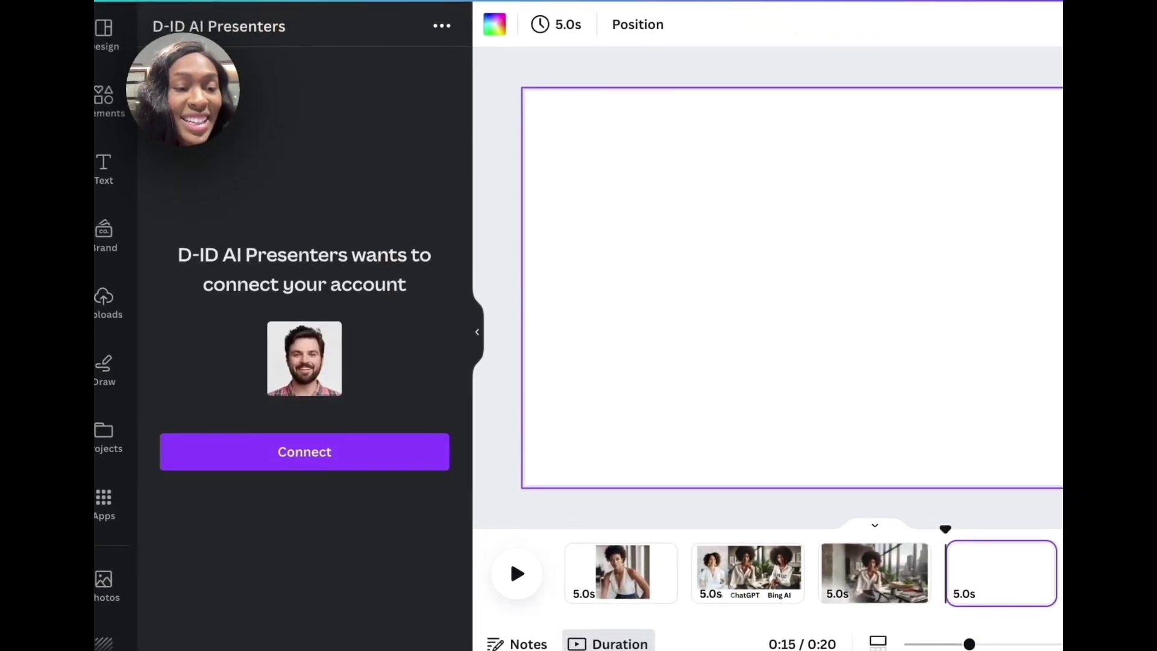
left_click(279, 457)
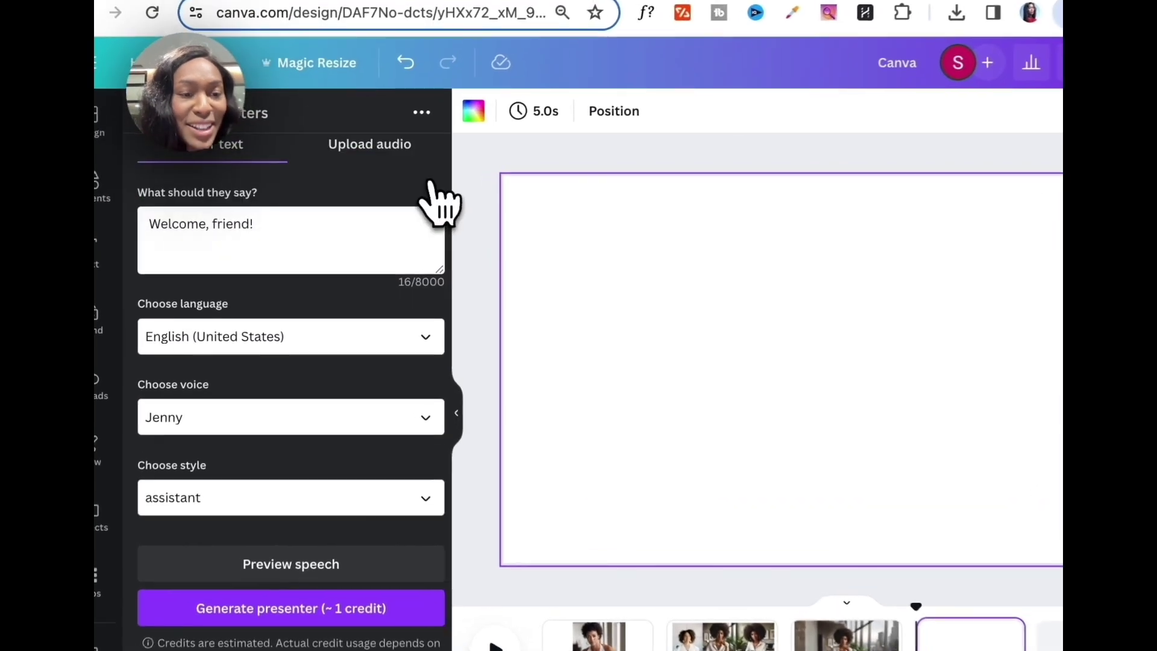
scroll(362, 302, "up", 2)
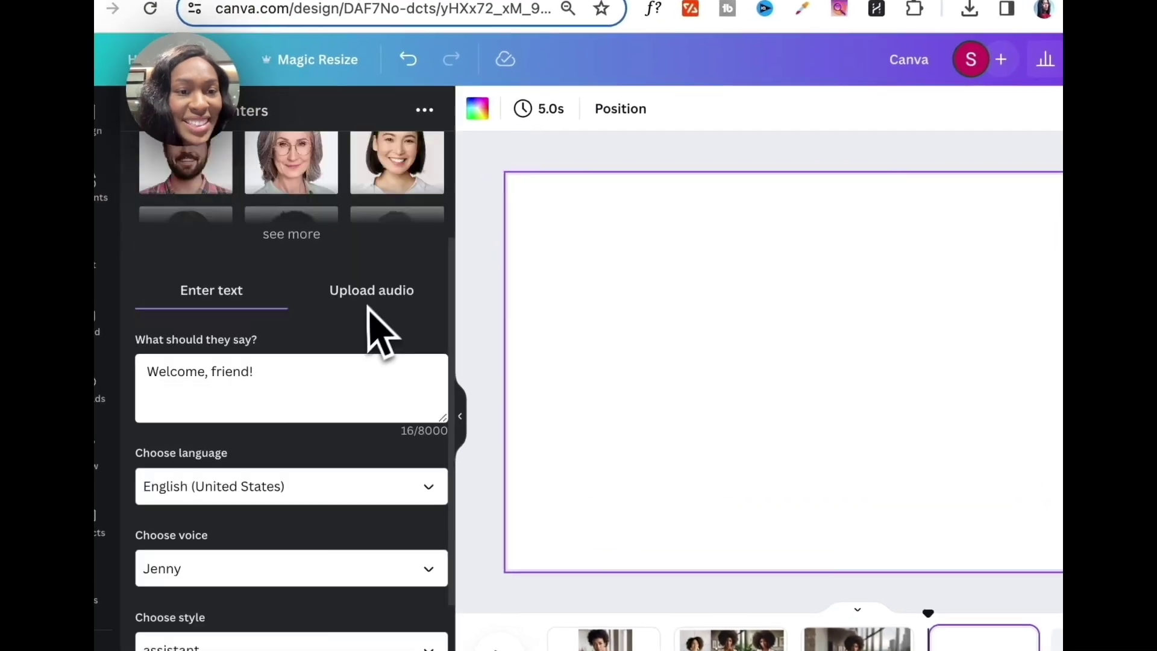
scroll(353, 299, "up", 3)
mouse_move(291, 220)
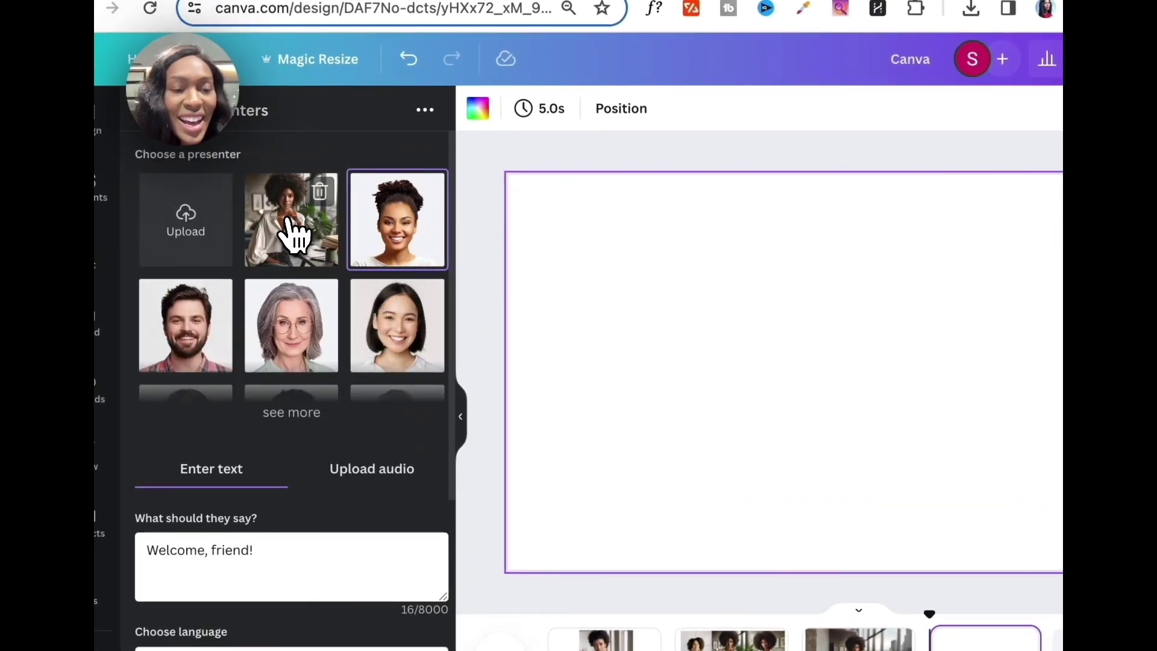
left_click(295, 234)
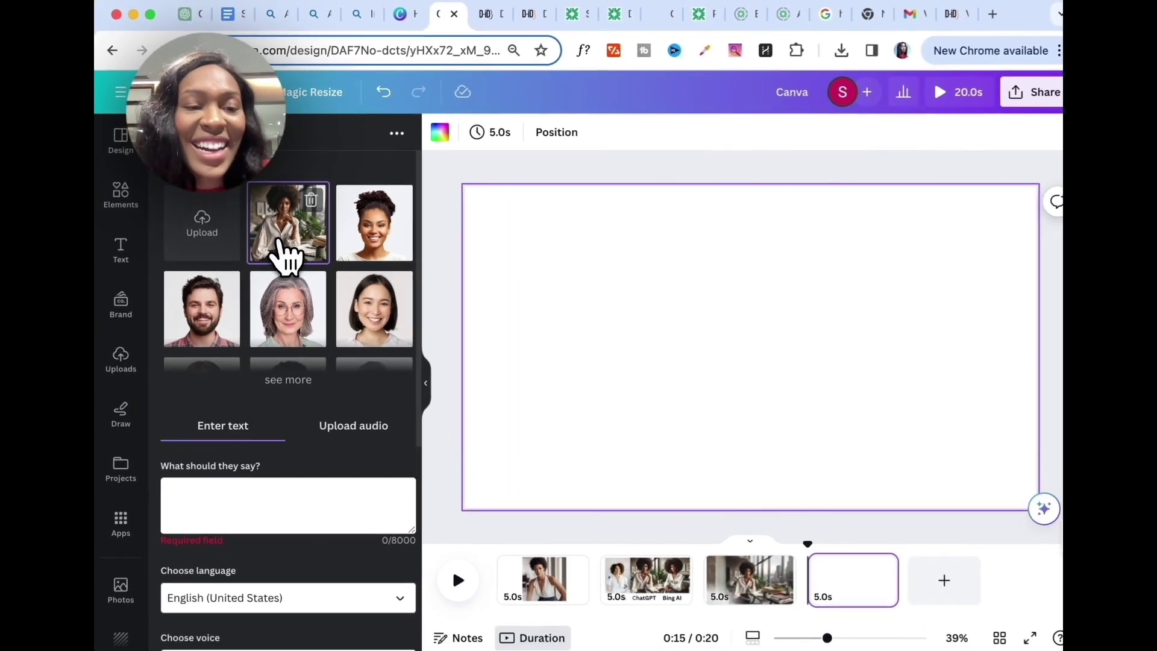
scroll(272, 371, "down", 2)
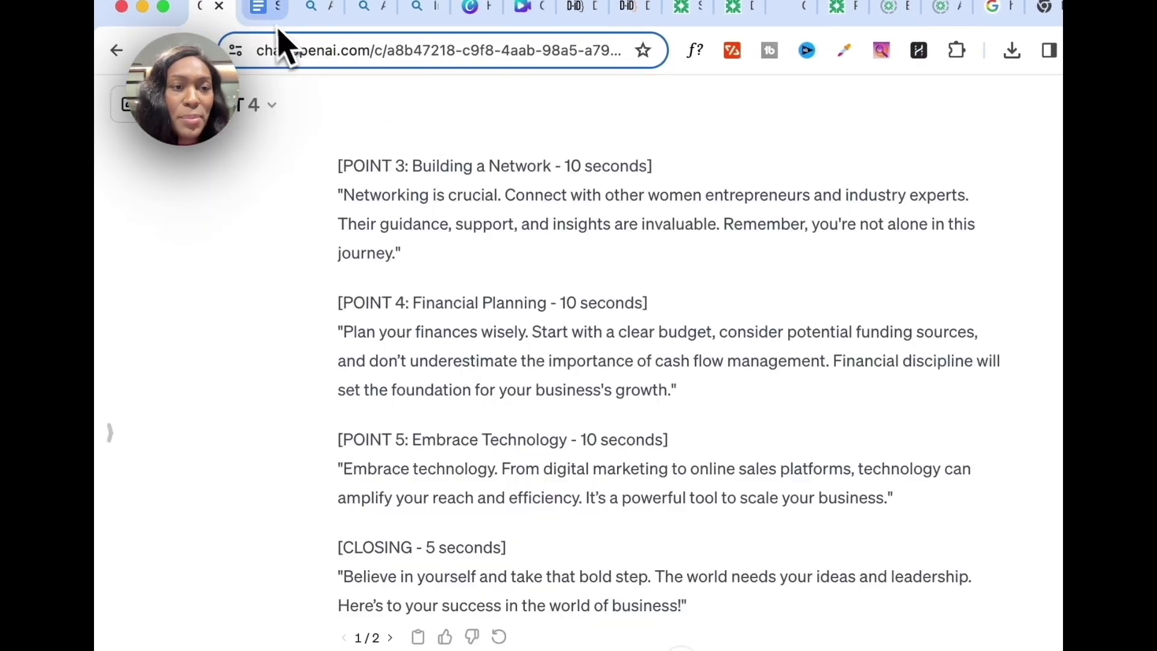
Copy the entrepreneur tips script from Google Docs, set the voice to Ava, then choose audio upload.
left_click(258, 9)
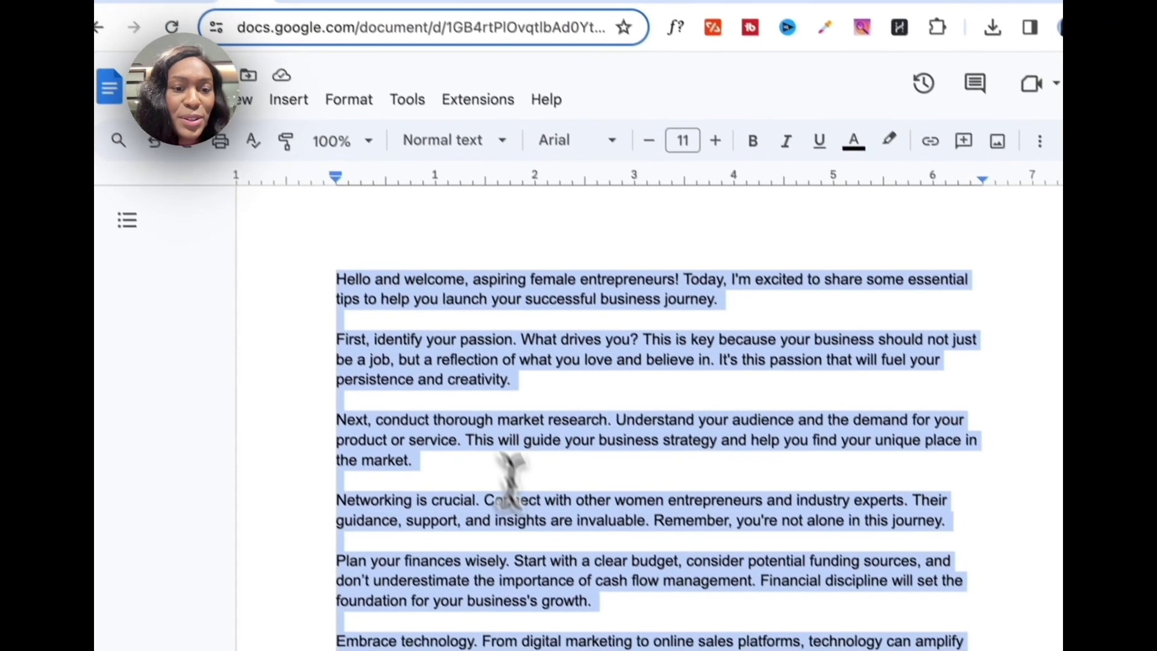
right_click(380, 340)
left_click(434, 201)
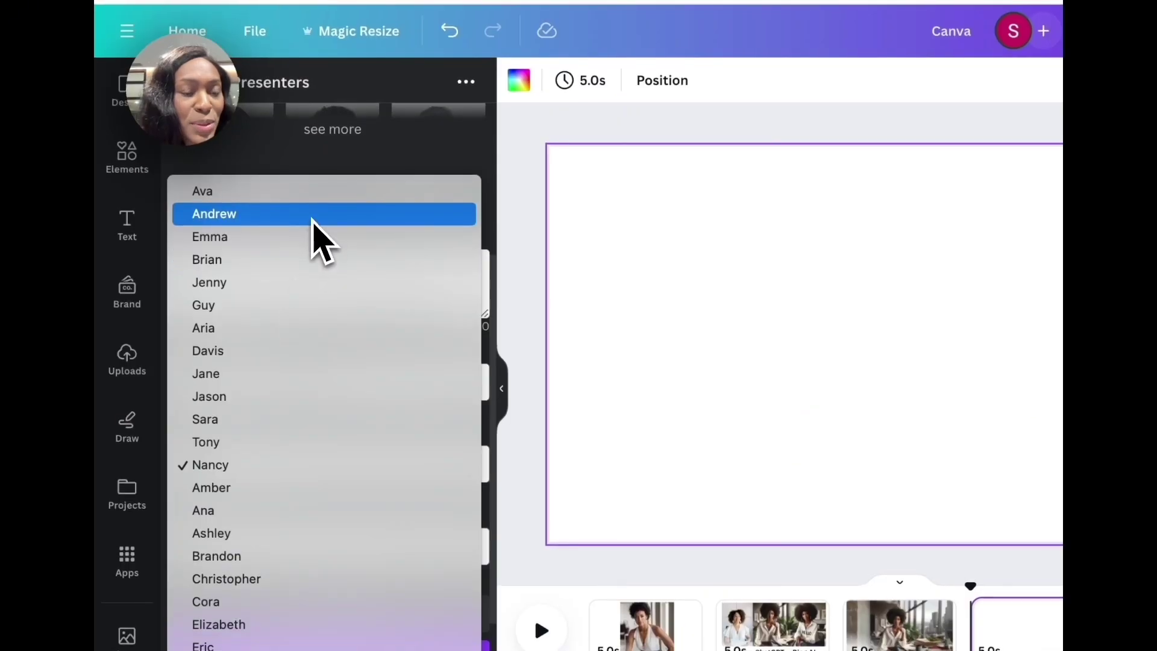
left_click(312, 199)
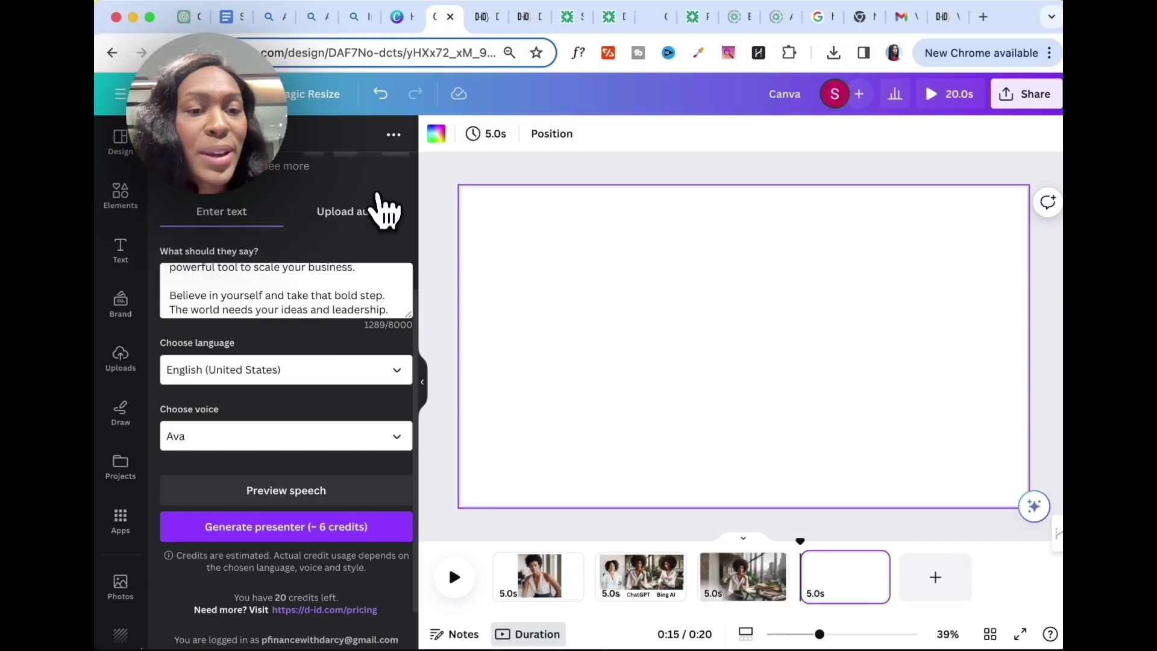
left_click(412, 186)
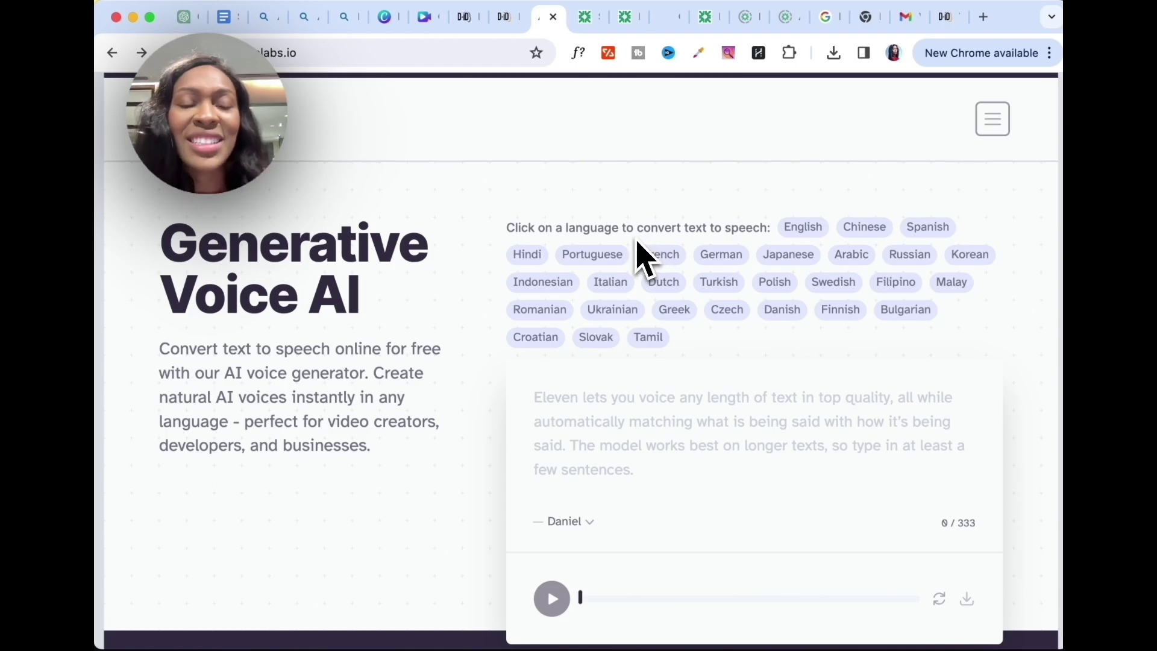
scroll(651, 271, "down", 2)
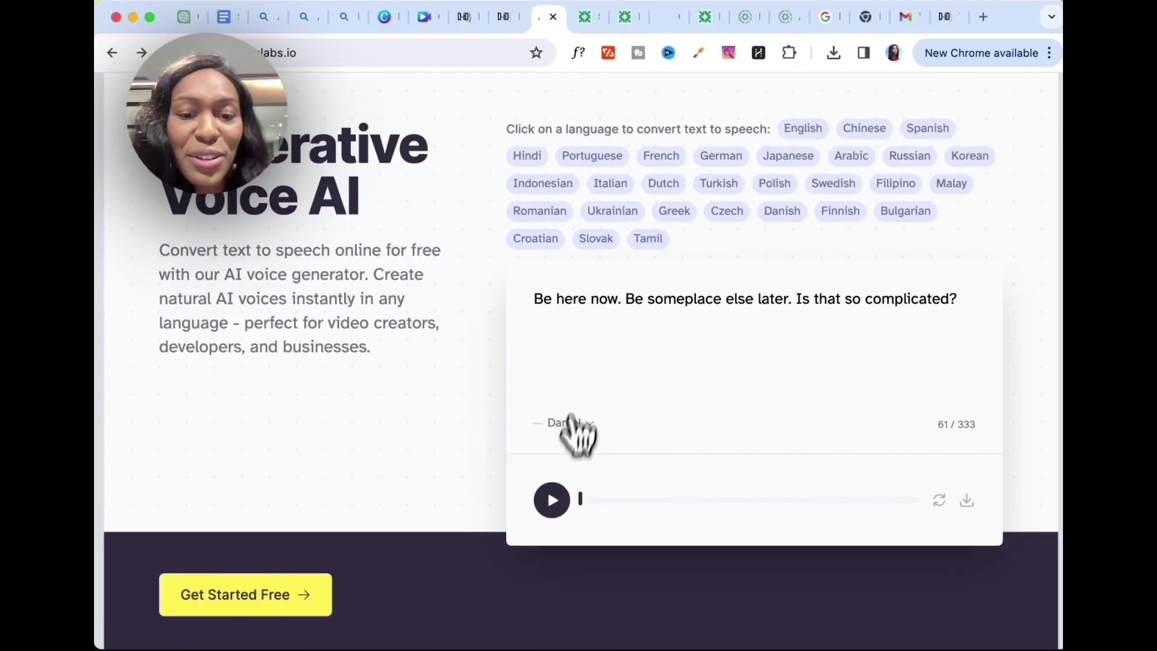
Play the ElevenLabs sample sentence and change the demo voice from Daniel to James.
left_click(552, 500)
left_click(554, 495)
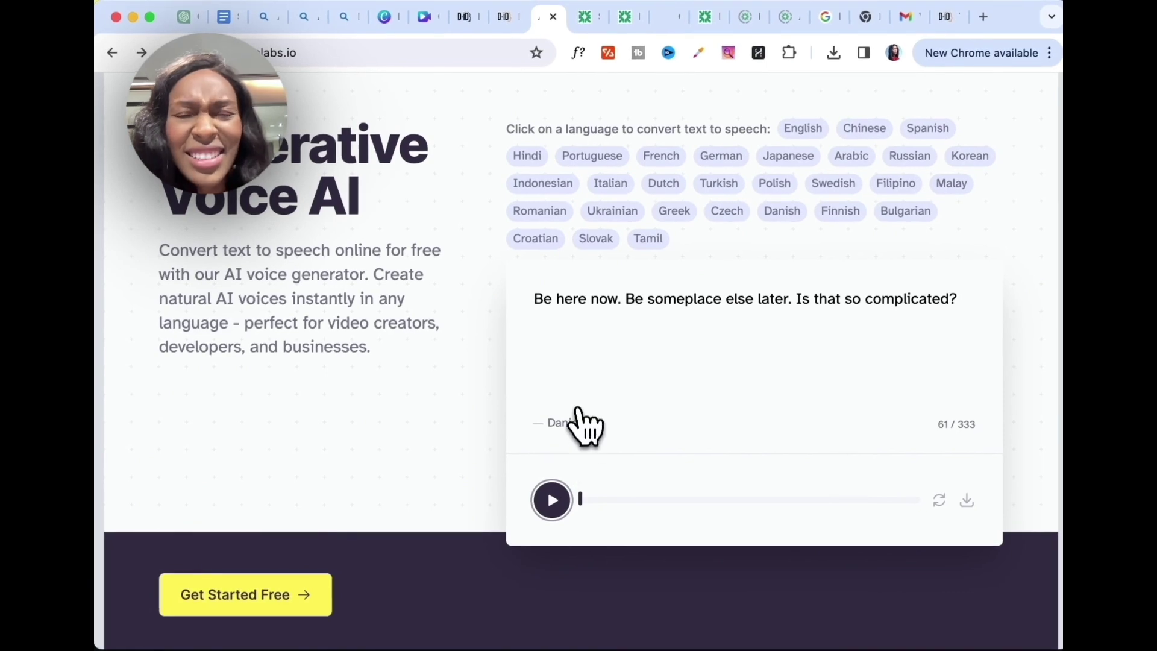
left_click(586, 439)
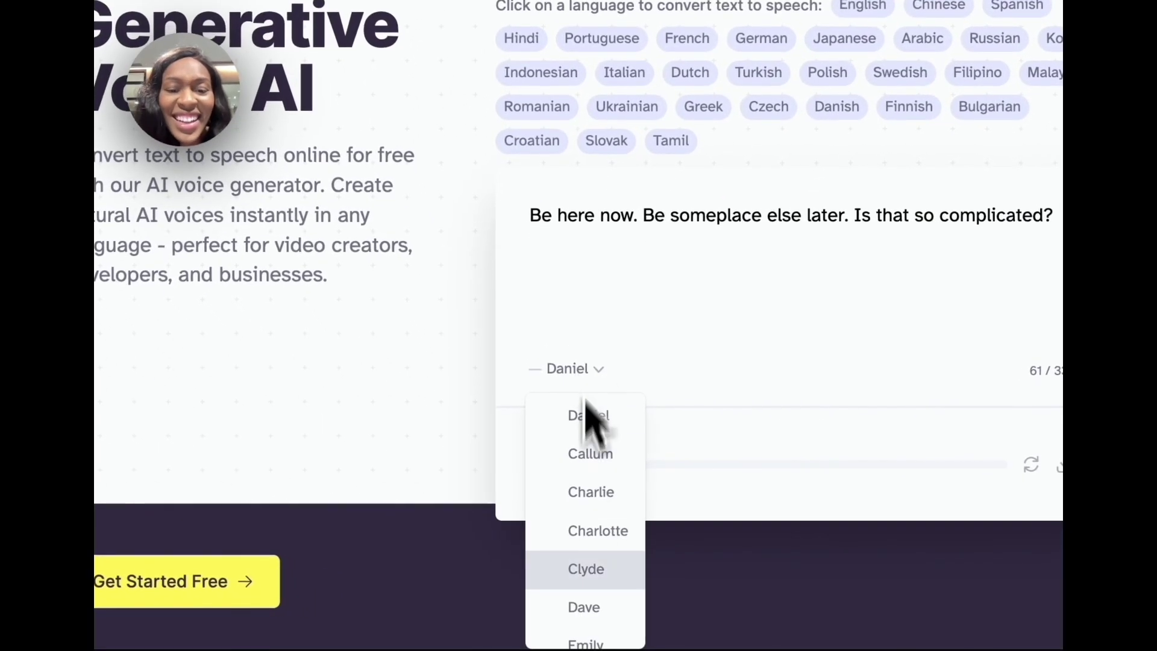
scroll(597, 560, "down", 5)
scroll(599, 593, "down", 2)
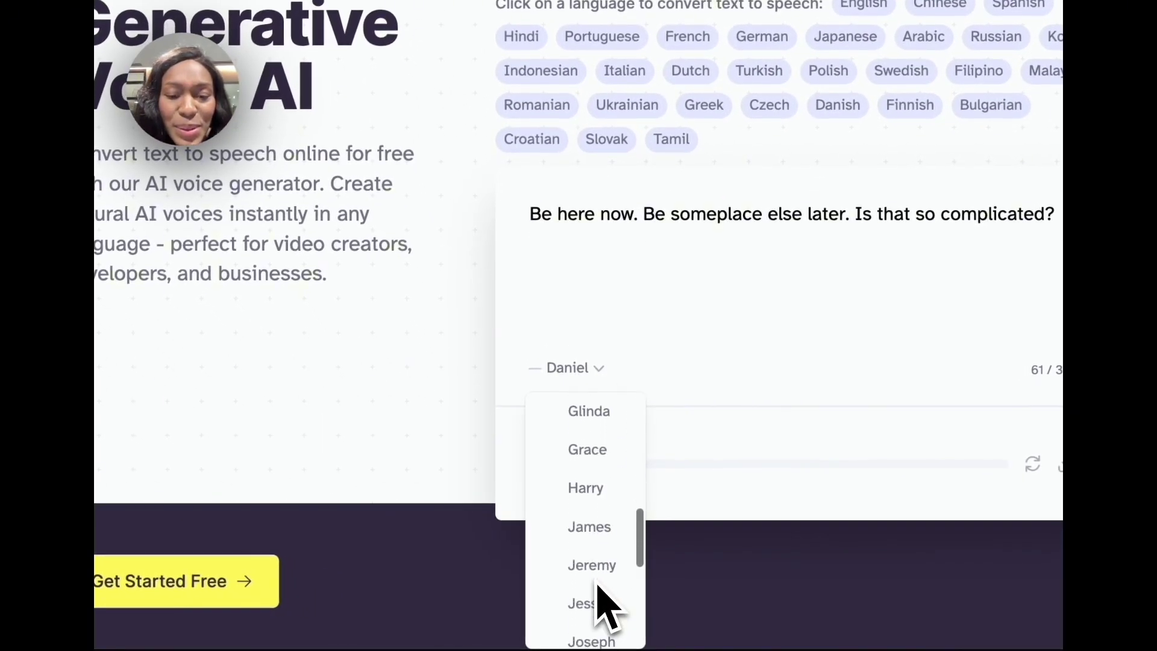
left_click(597, 533)
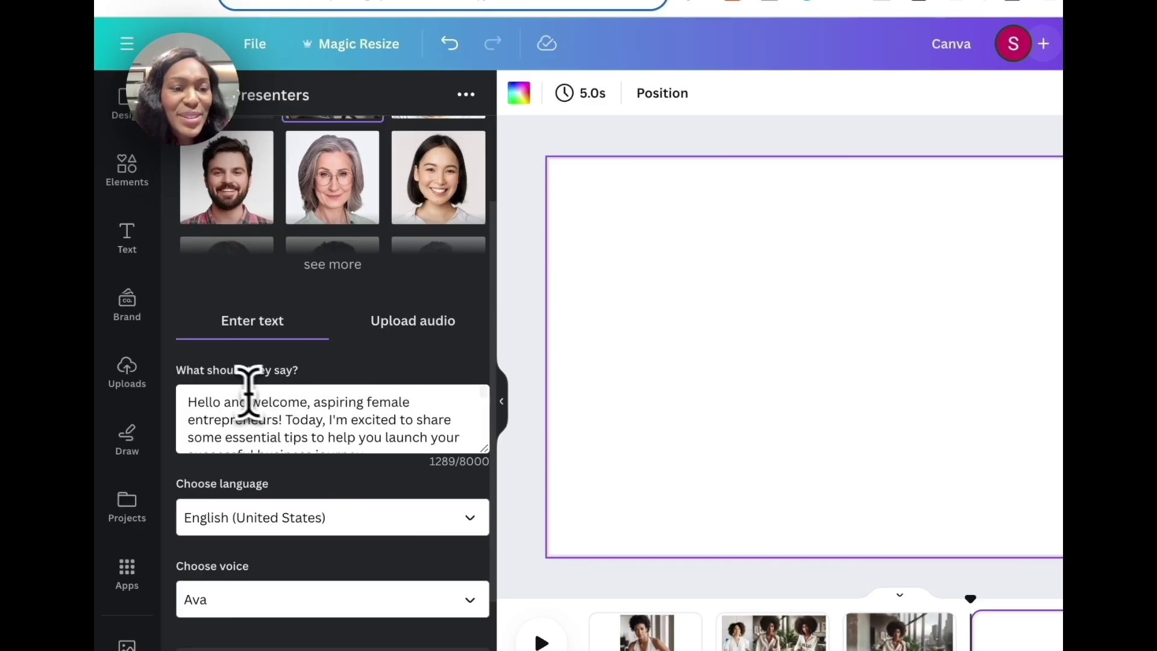
left_click_drag(193, 400, 434, 542)
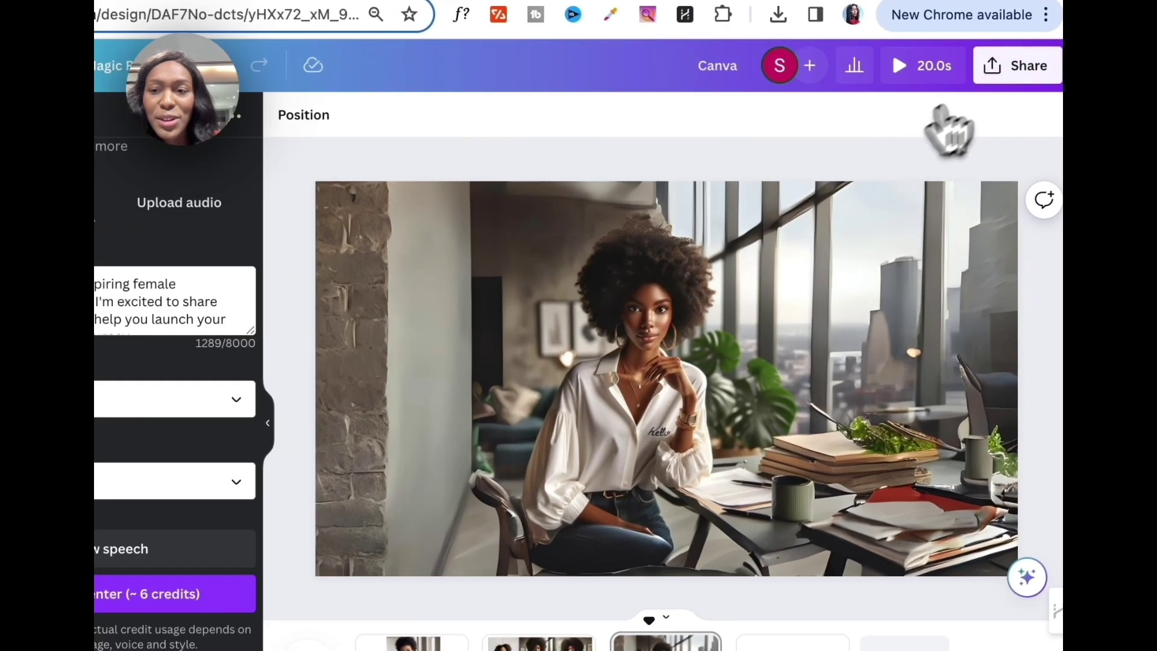
Download only the current page, page 3, from Canva as a JPG image.
left_click(1017, 65)
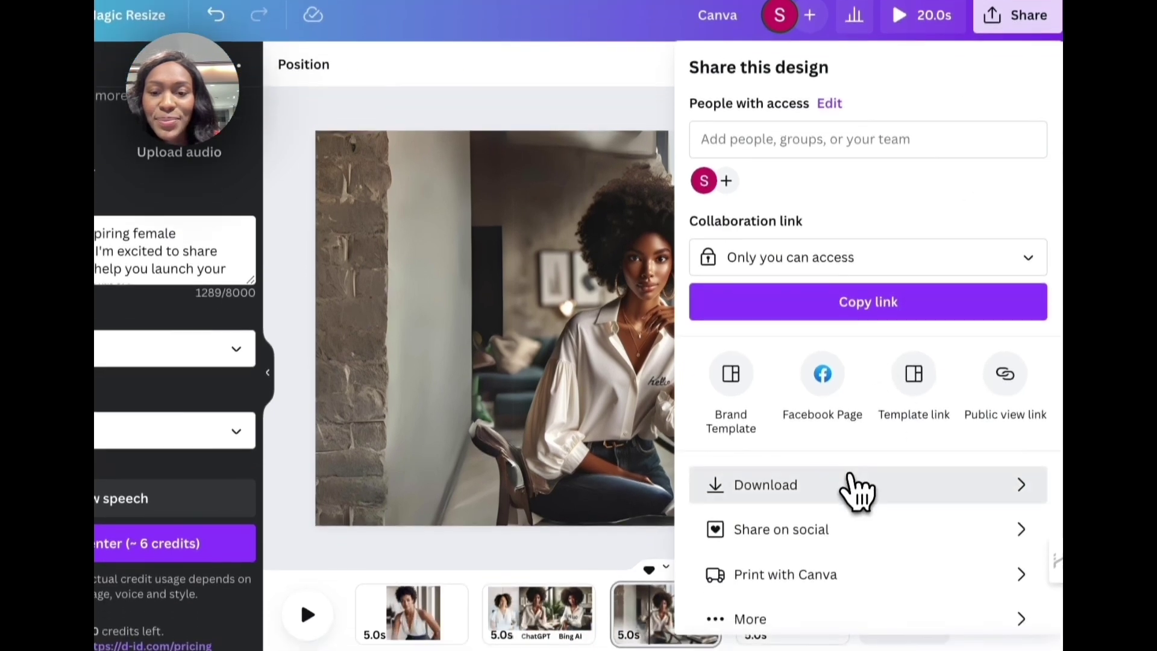
left_click(858, 535)
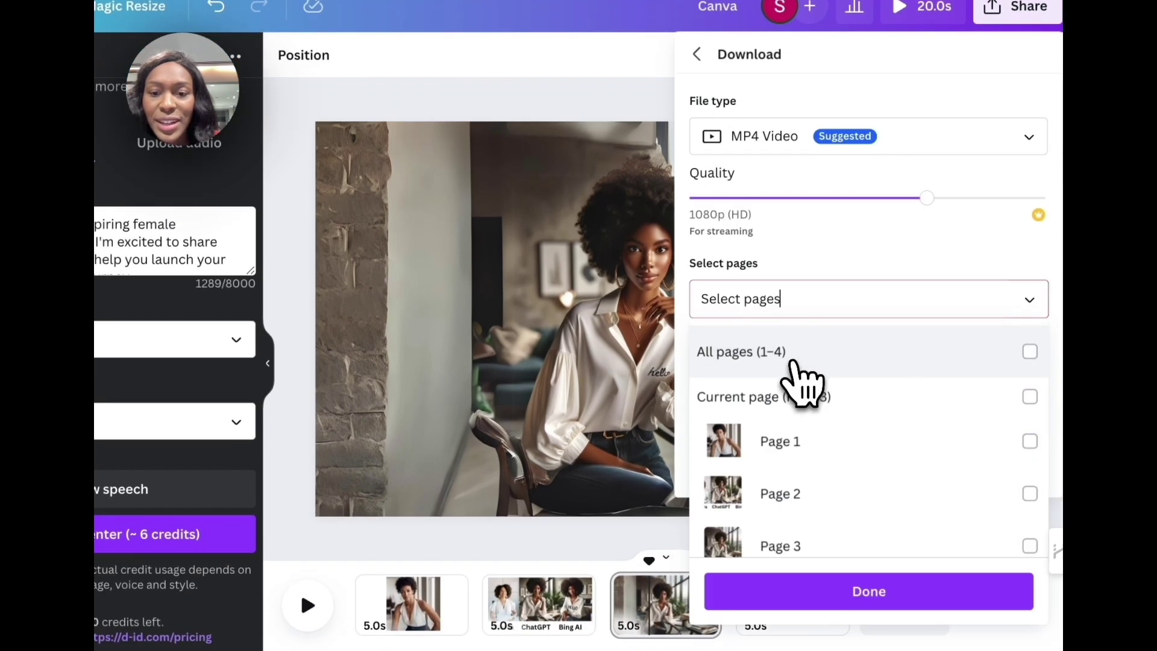
left_click(789, 470)
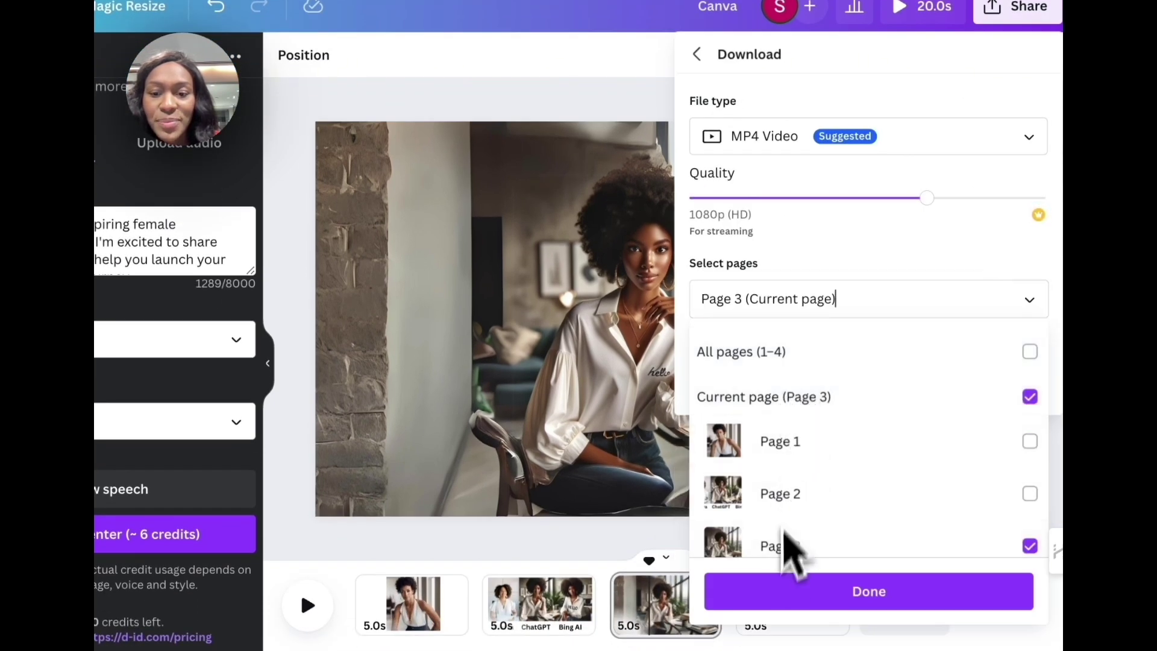
left_click(786, 593)
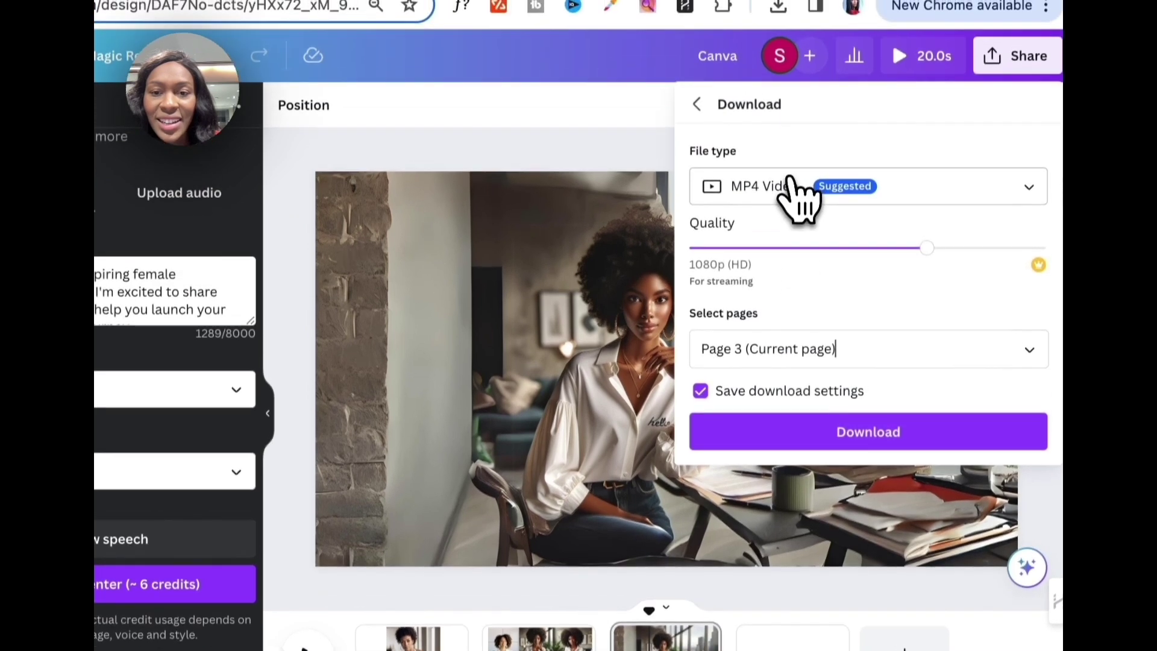
left_click(799, 195)
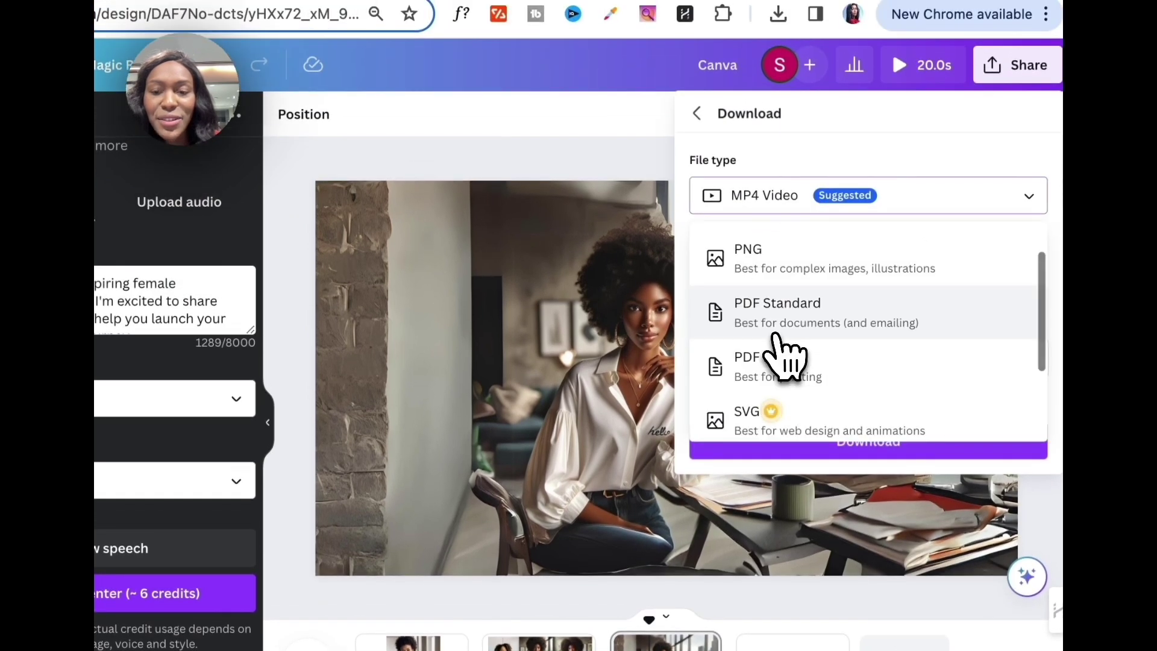
scroll(784, 343, "up", 2)
left_click(782, 263)
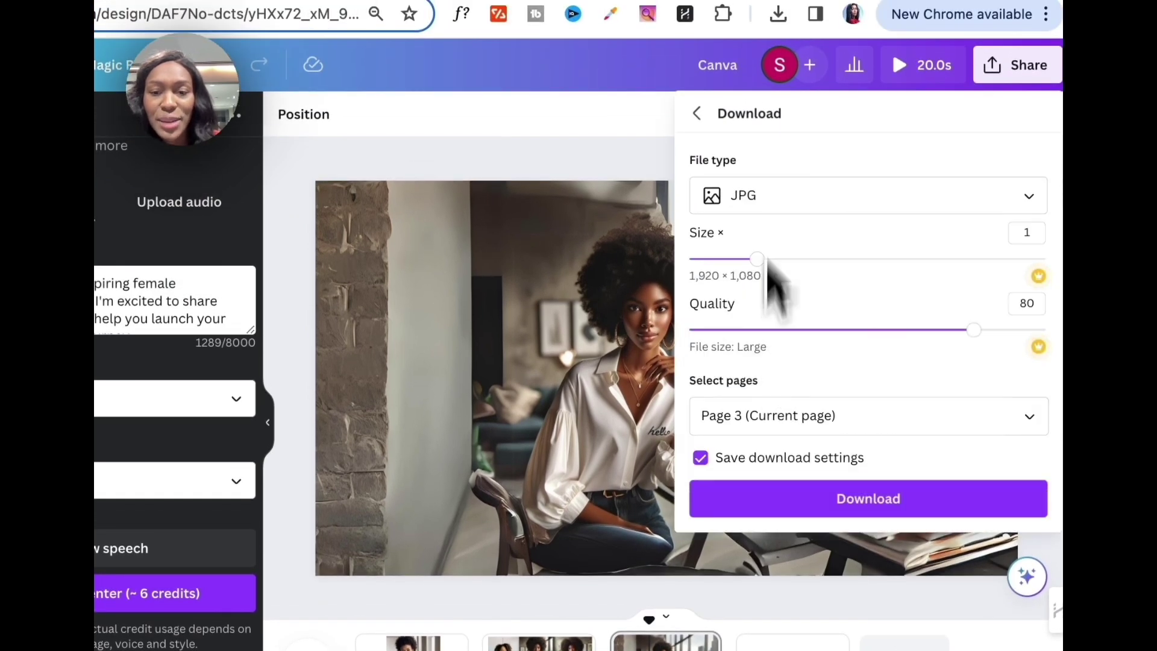
left_click(760, 500)
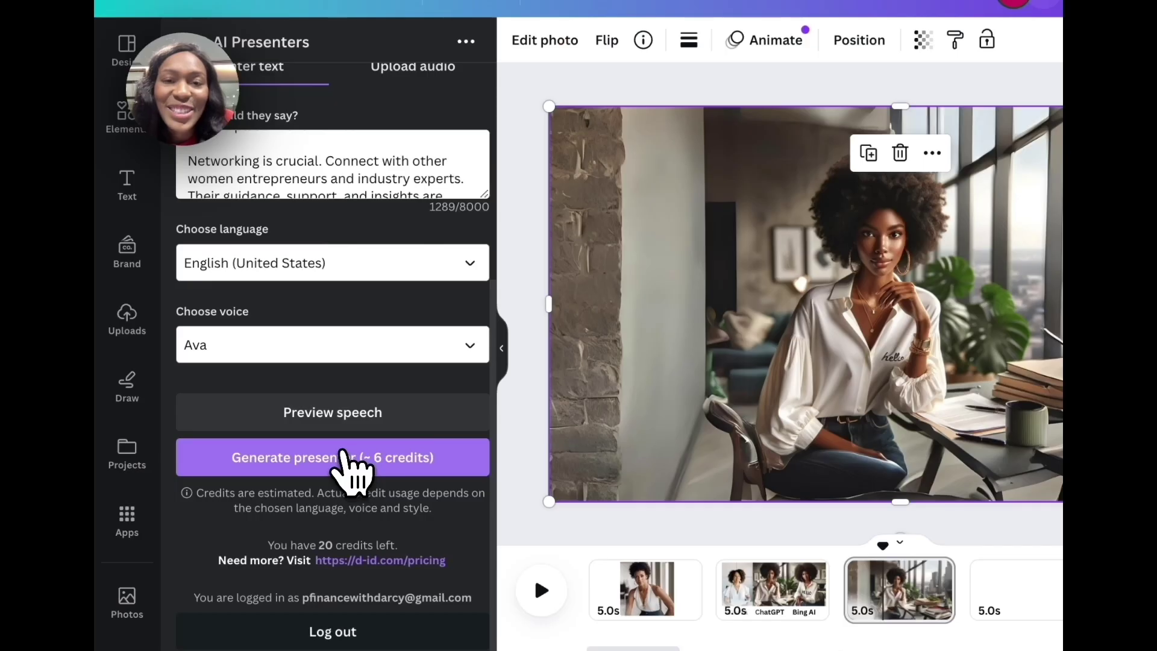
Generate the 1:19 talking presenter video and resize it to cover the whole page.
left_click(353, 463)
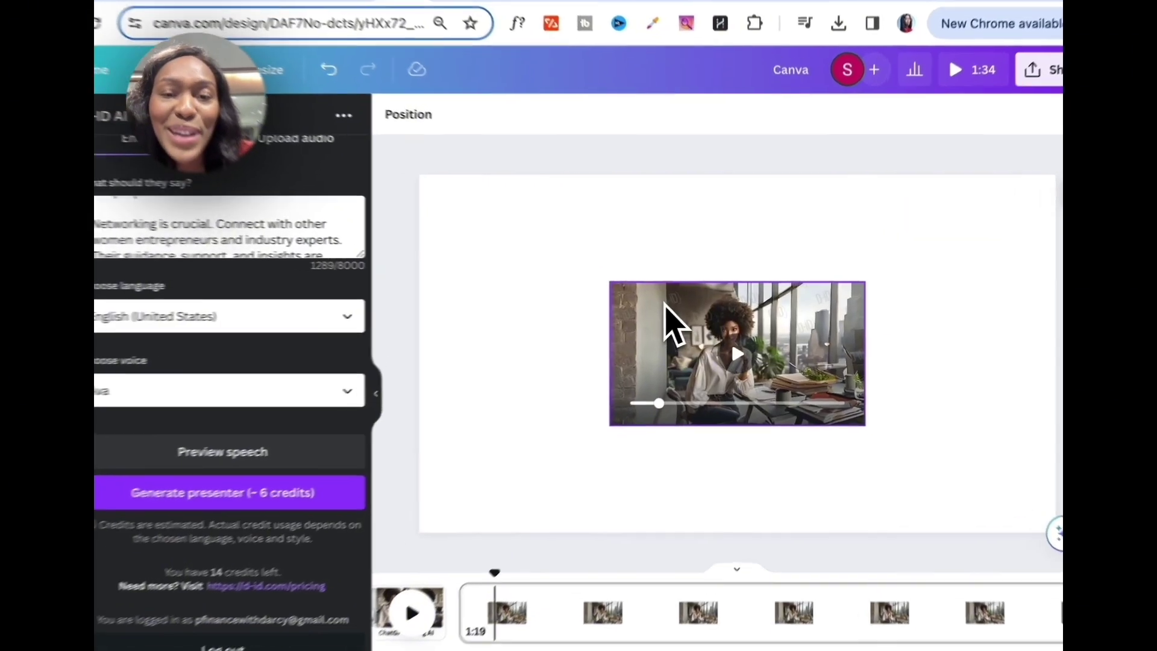
left_click(666, 323)
left_click_drag(654, 329, 460, 155)
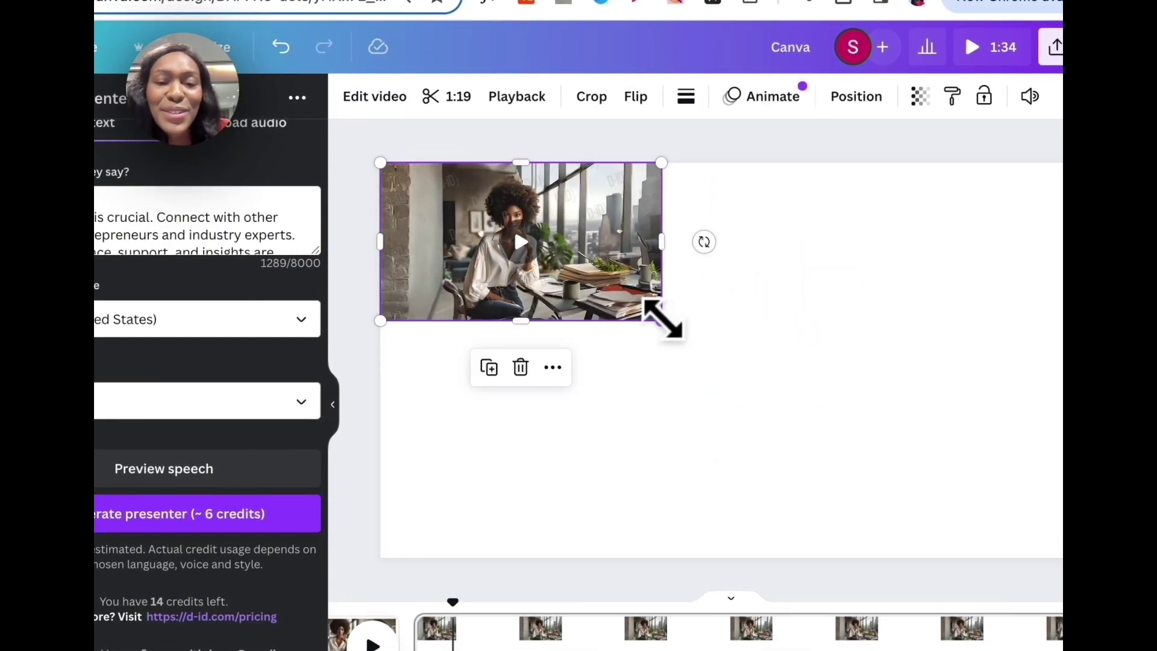
mouse_move(661, 330)
left_mouse_down()
mouse_move(986, 521)
mouse_move(1028, 486)
left_mouse_up()
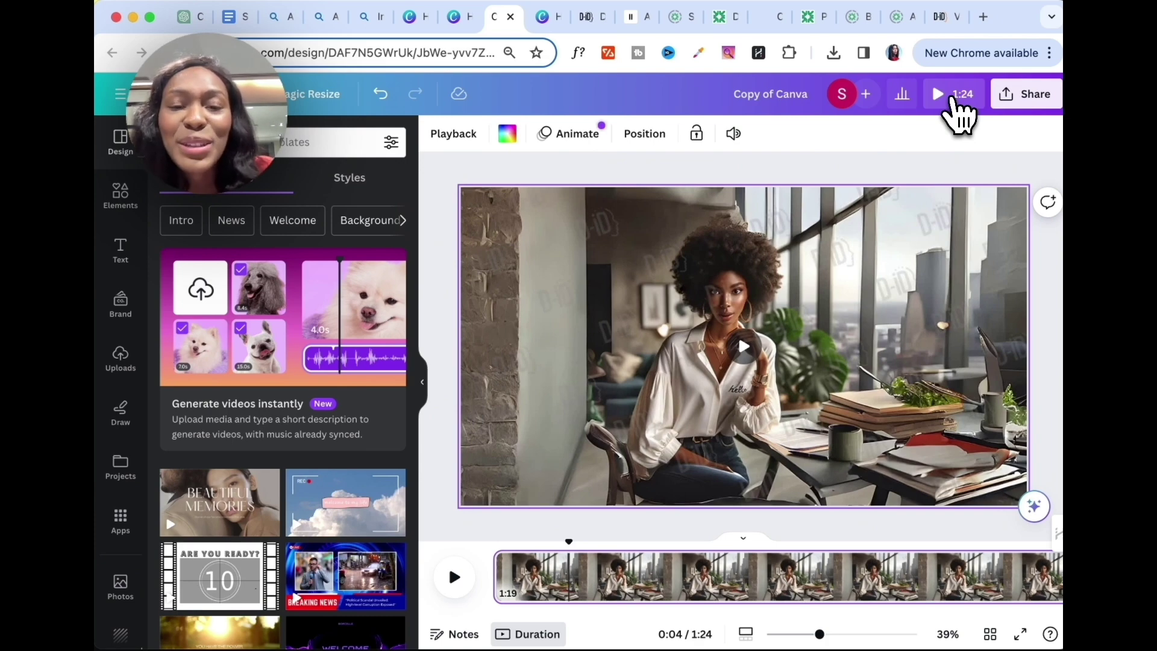
left_click(954, 100)
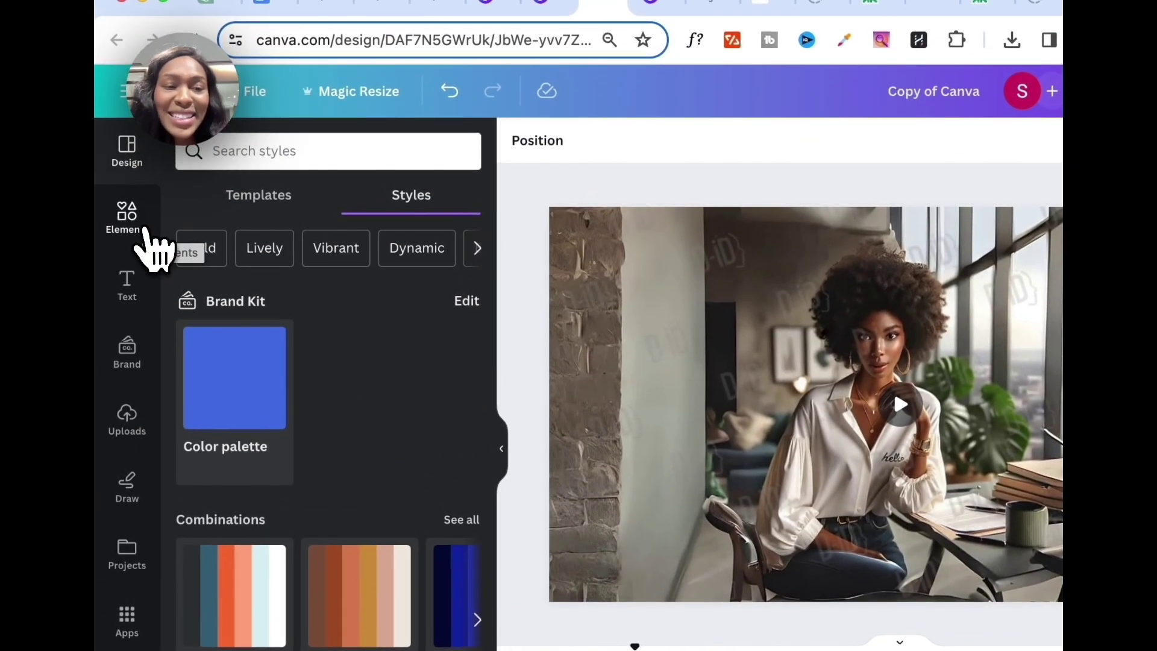
Search the Elements library for 'audio' and filter the results to audio tracks.
left_click(126, 217)
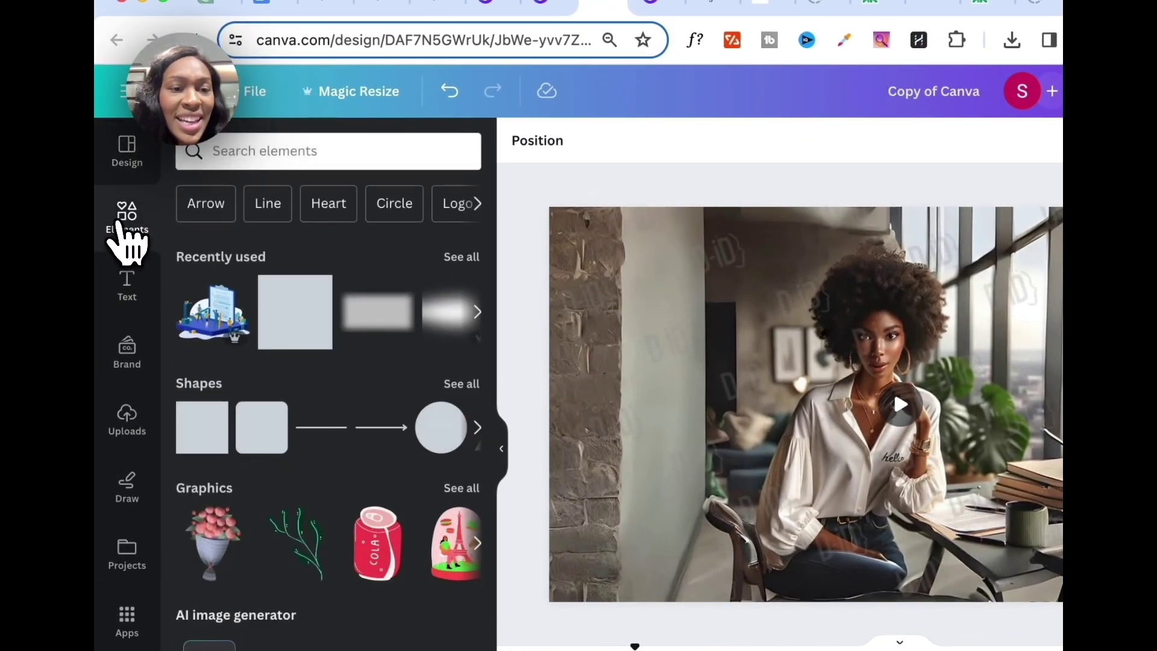
left_click(223, 154)
type("a")
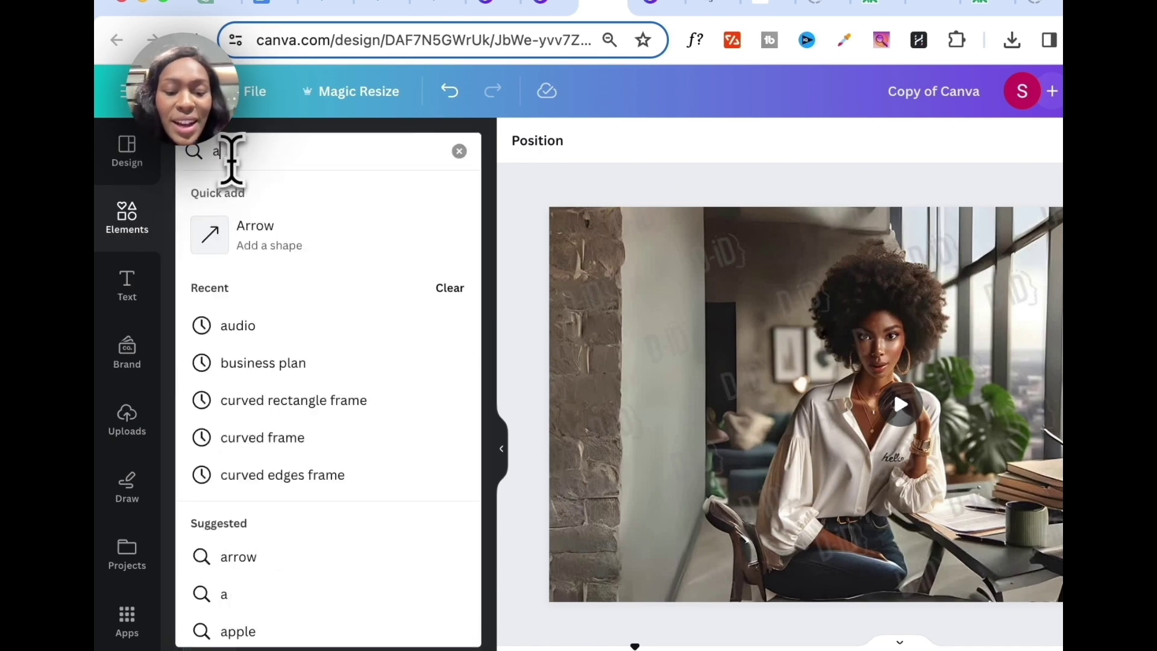
type("udio")
key("Return")
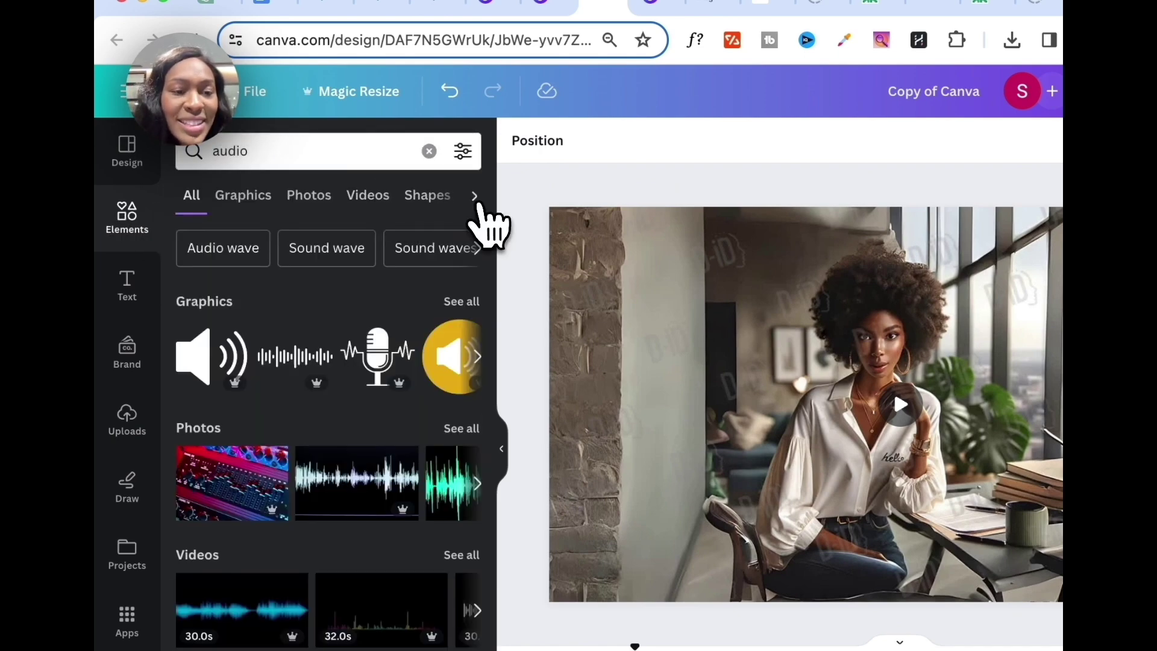
left_click(477, 201)
left_click(342, 201)
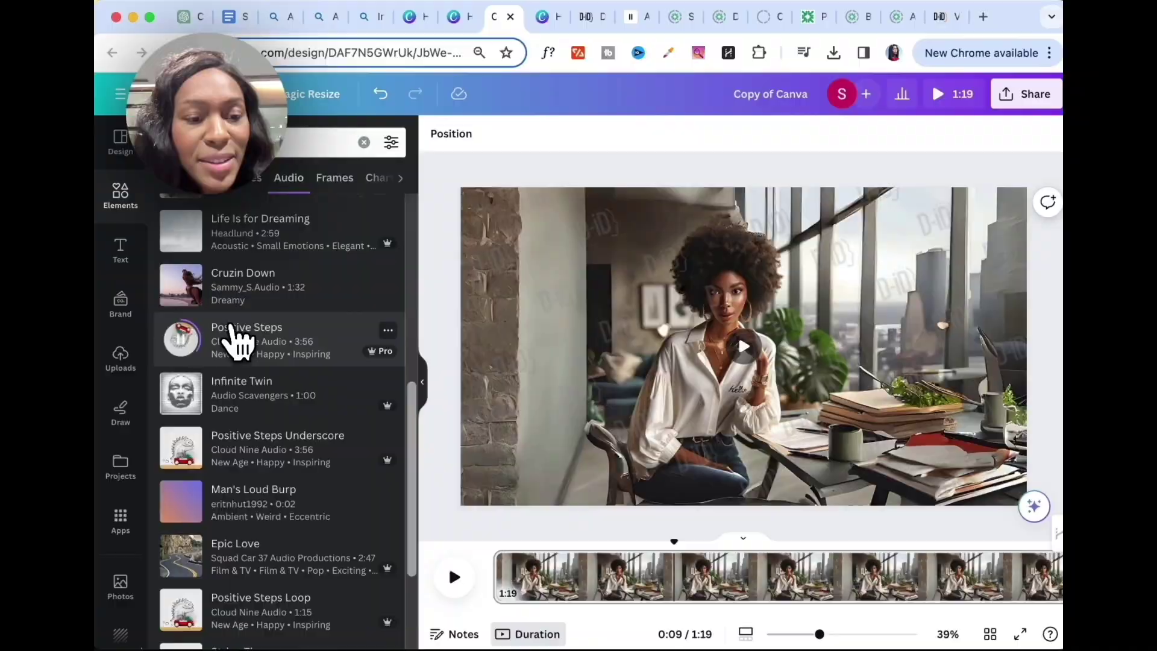
Add the Positive Steps track beneath the video and briefly preview it.
left_click(238, 337)
left_click(455, 577)
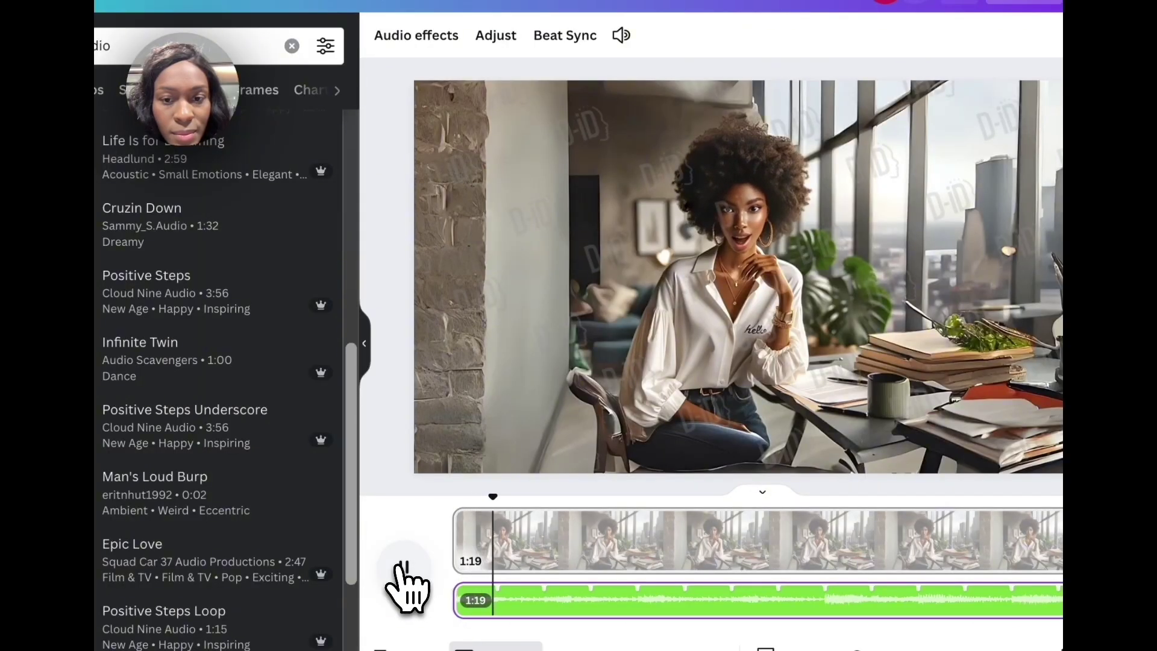
left_click(403, 571)
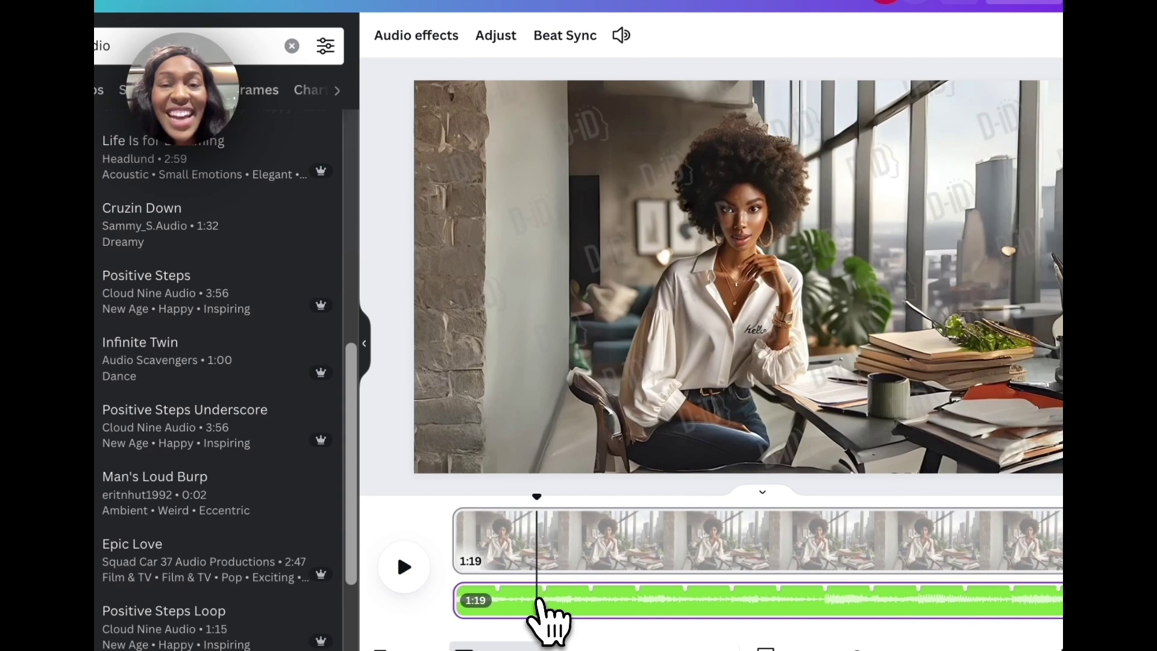
Lower the Positive Steps music volume to 15 and play the design to check the mix.
right_click(541, 604)
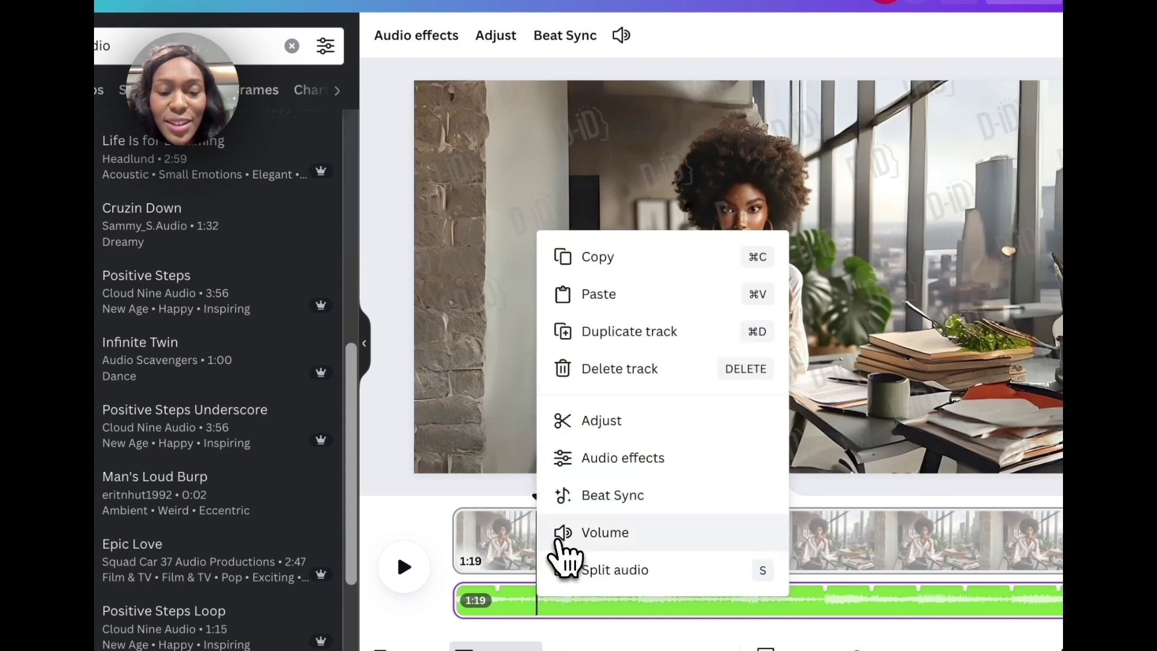
left_click(561, 535)
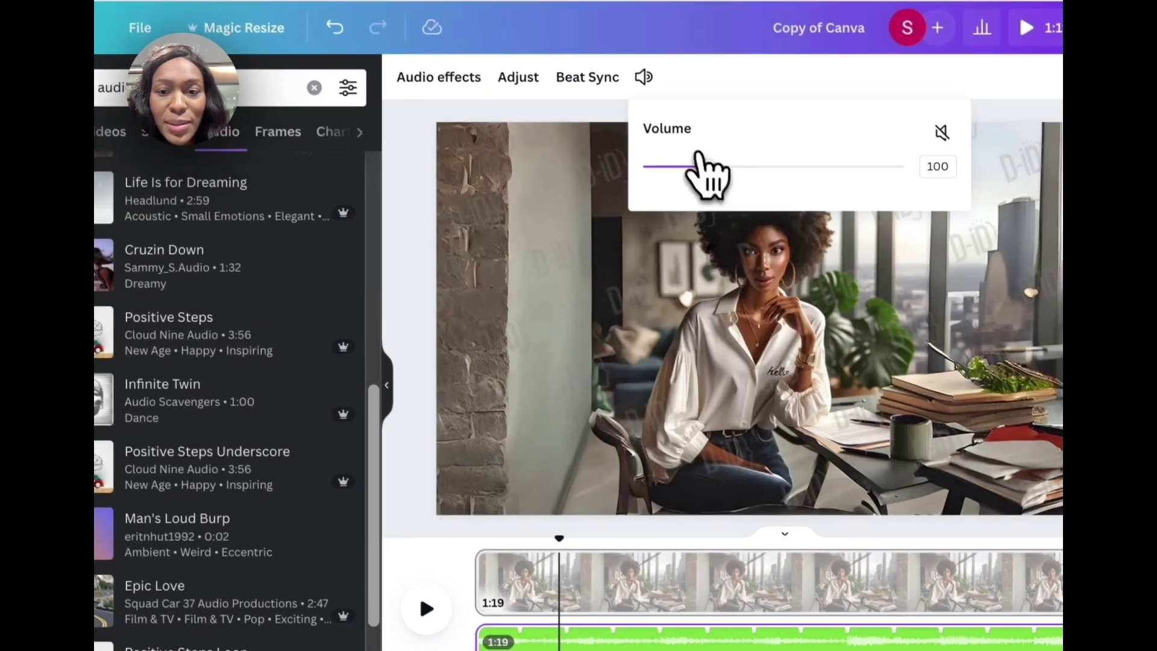
left_click_drag(684, 122, 669, 125)
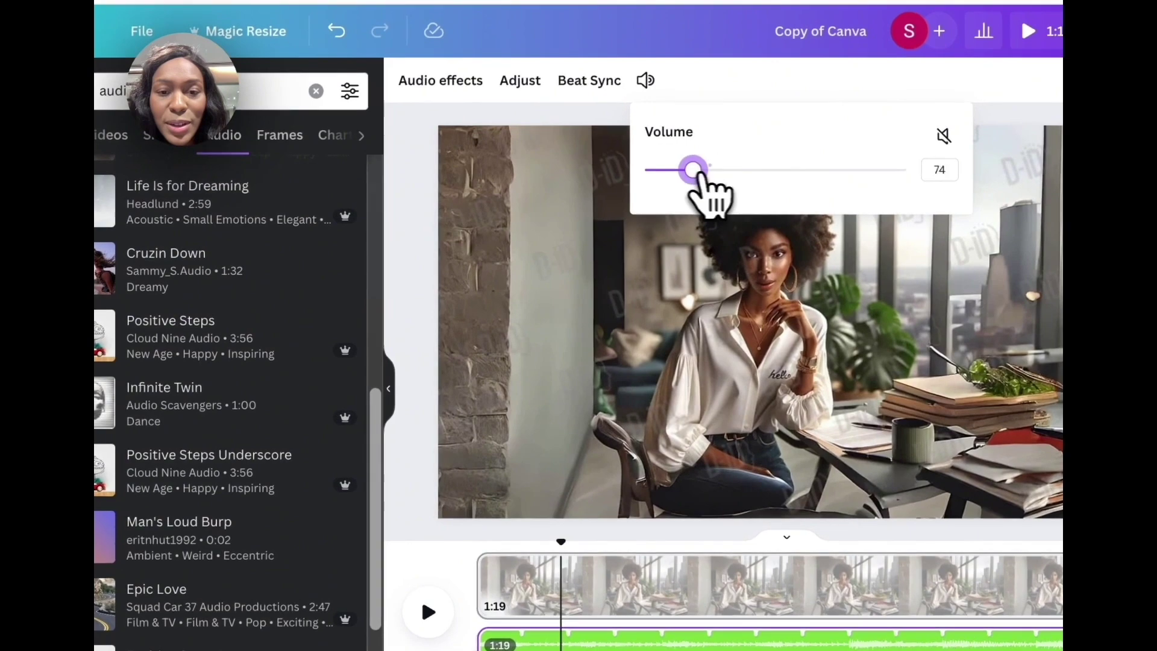
left_click_drag(700, 174, 656, 185)
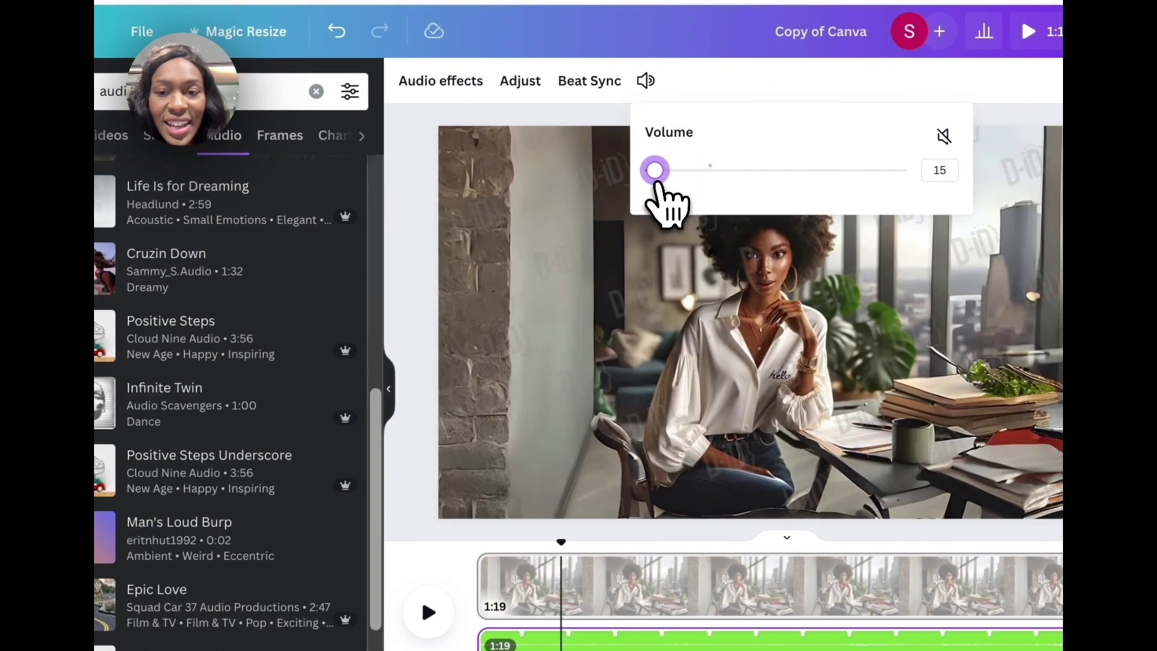
left_click(477, 552)
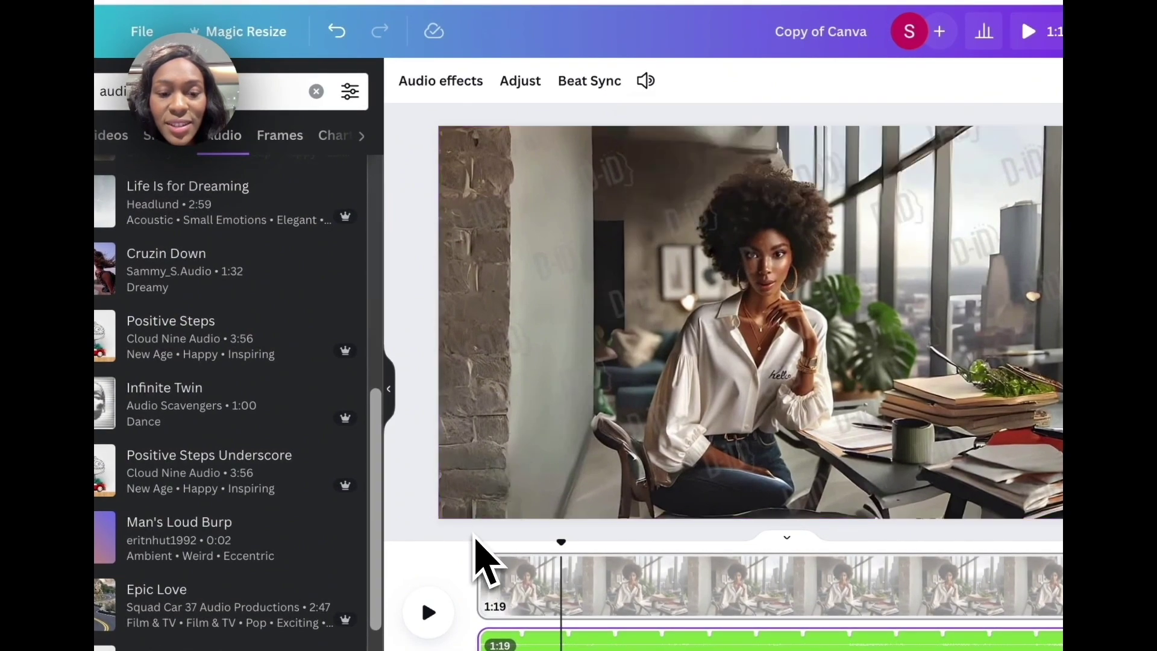
left_click(480, 552)
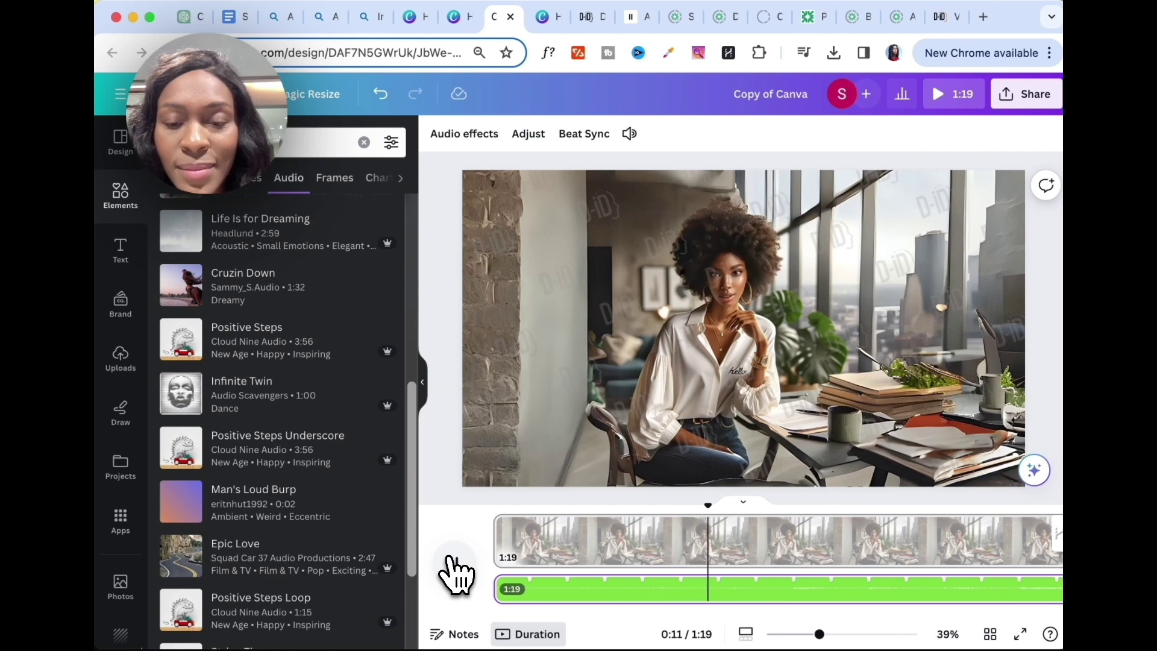
left_click(457, 568)
left_click(120, 250)
left_click(121, 305)
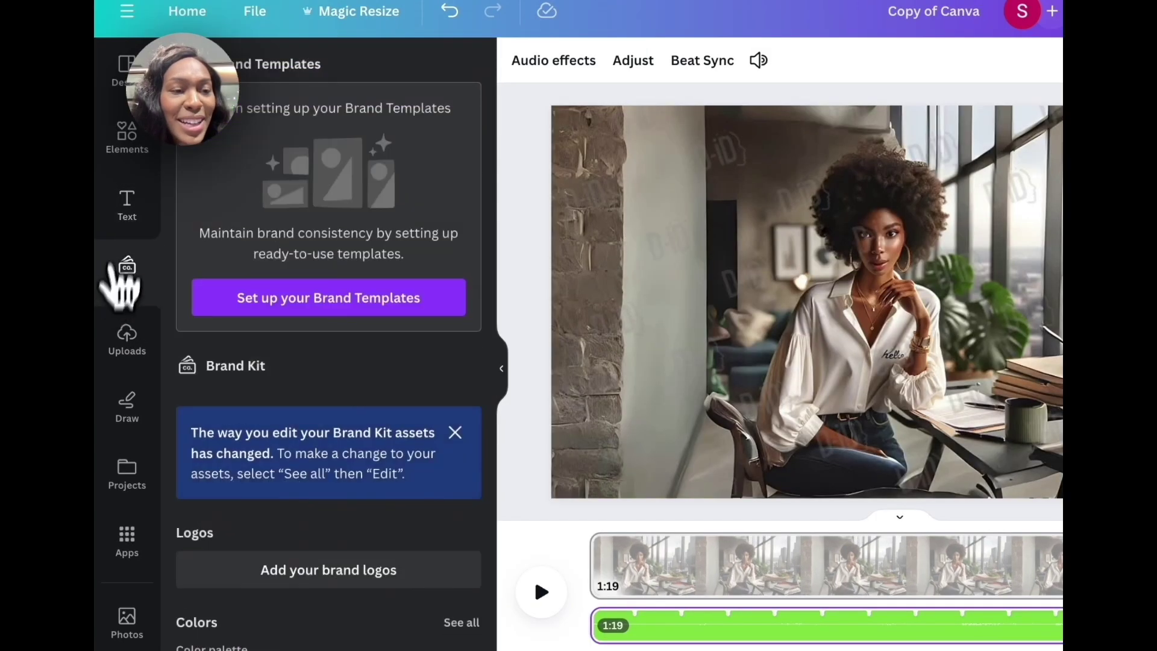
left_click(129, 136)
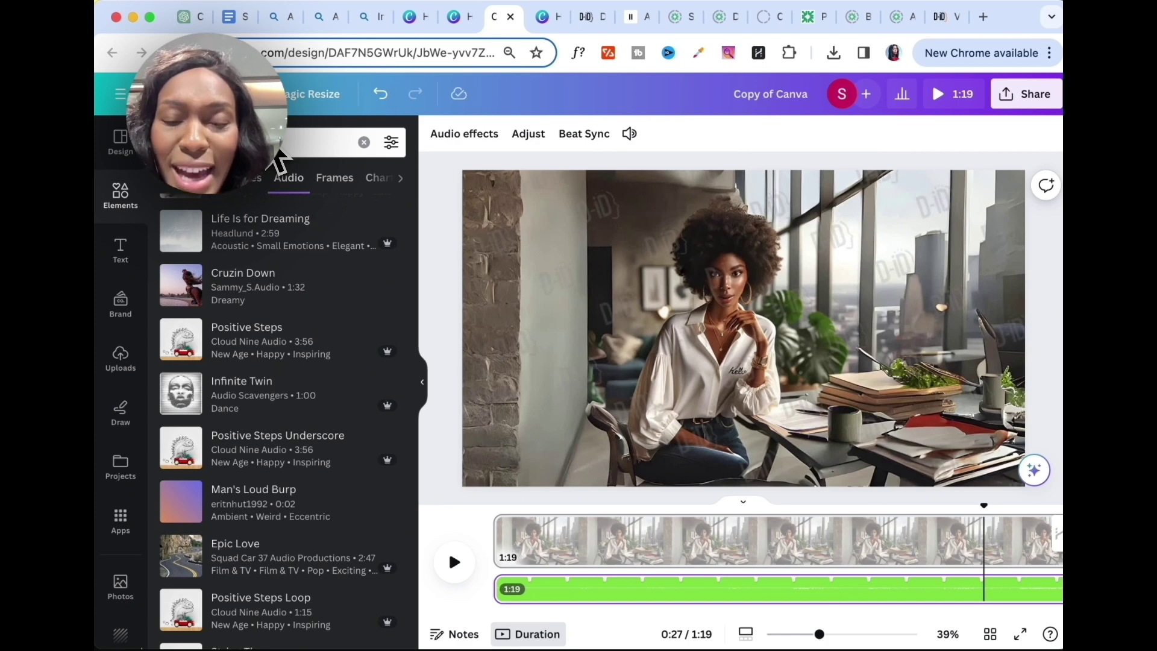
left_click(495, 252)
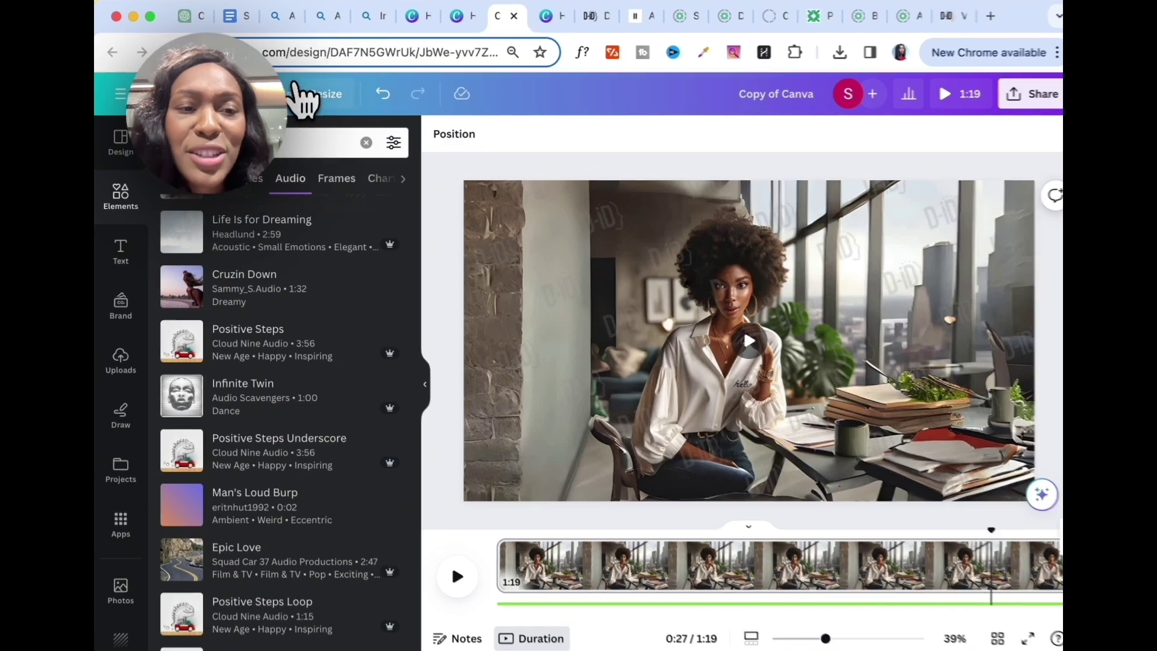
Magic Resize a copy to the 1080 × 1920 TikTok Video size and open it.
left_click(304, 100)
scroll(413, 464, "down", 1)
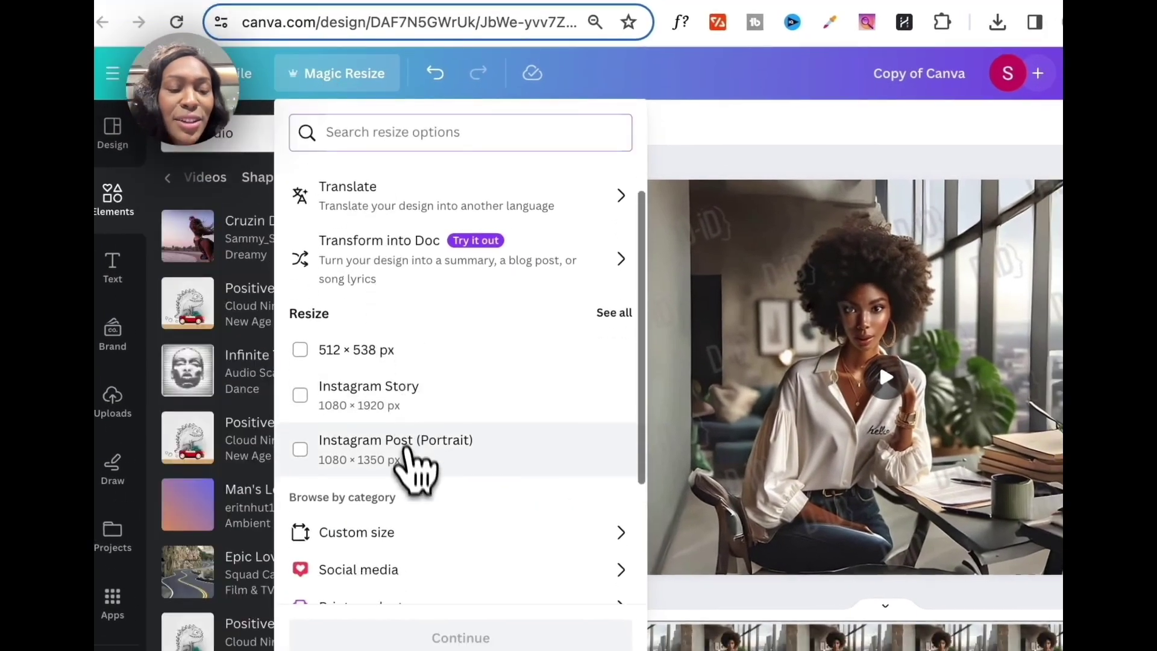
scroll(416, 479, "down", 2)
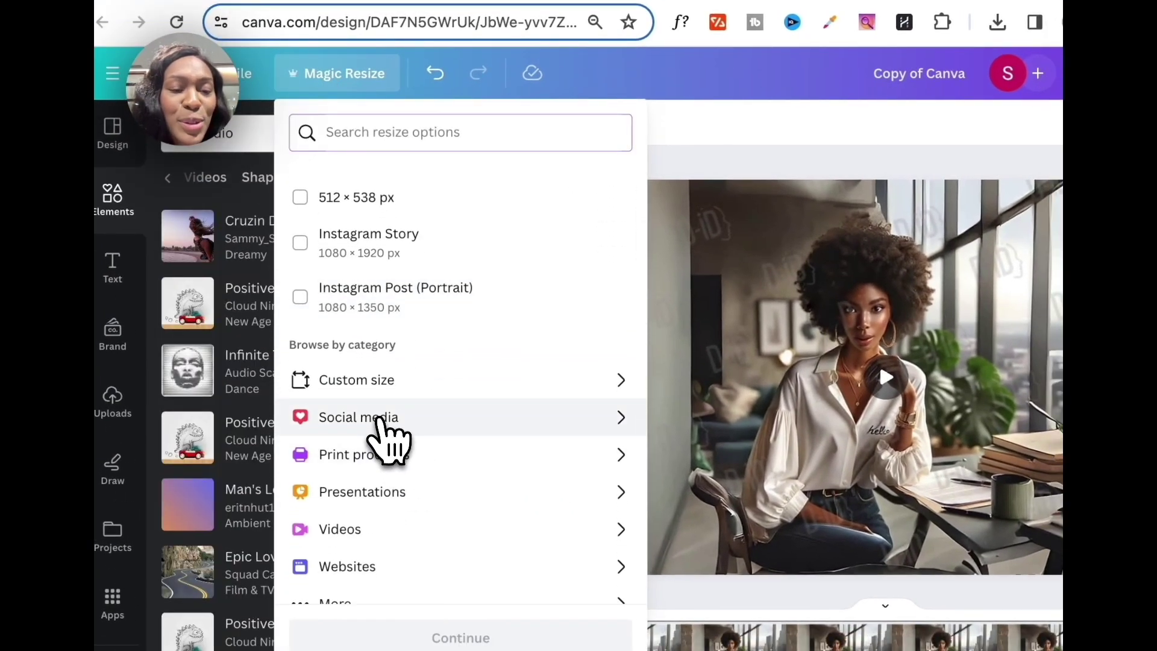
left_click(390, 441)
scroll(354, 227, "right", 2)
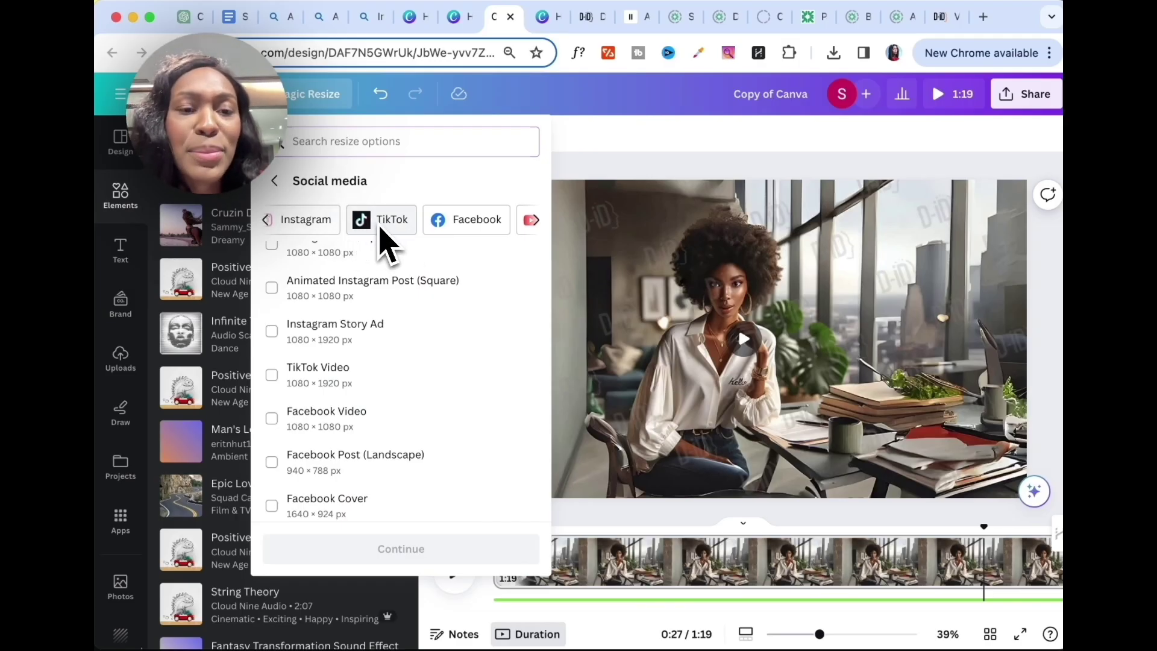
scroll(381, 228, "left", 2)
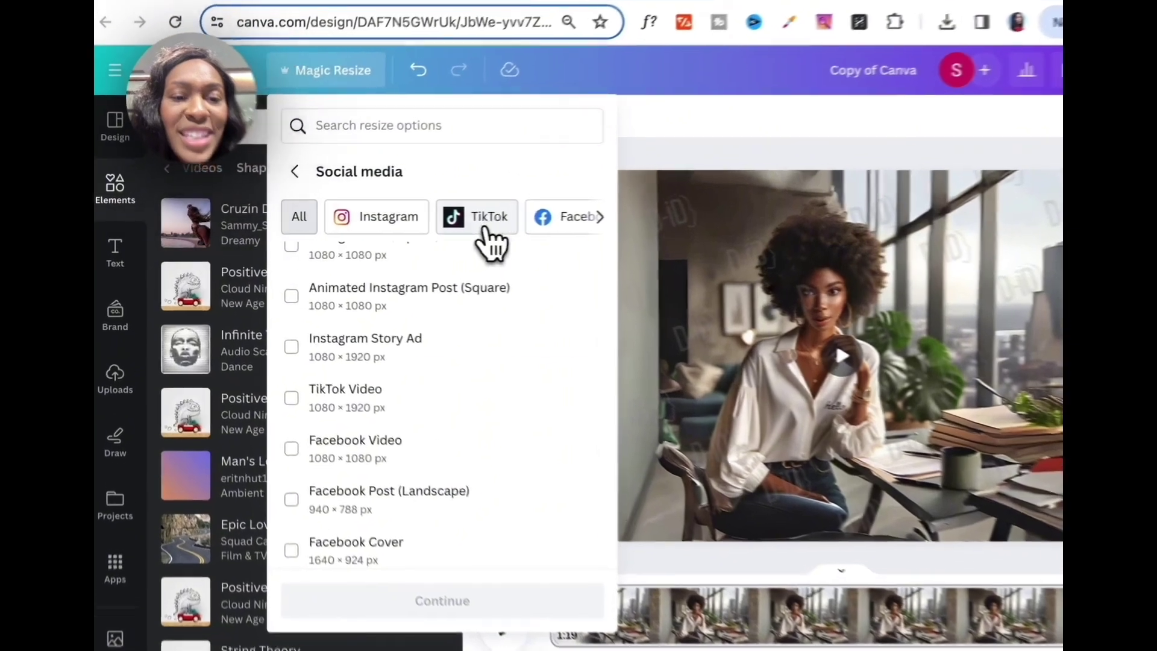
left_click(423, 222)
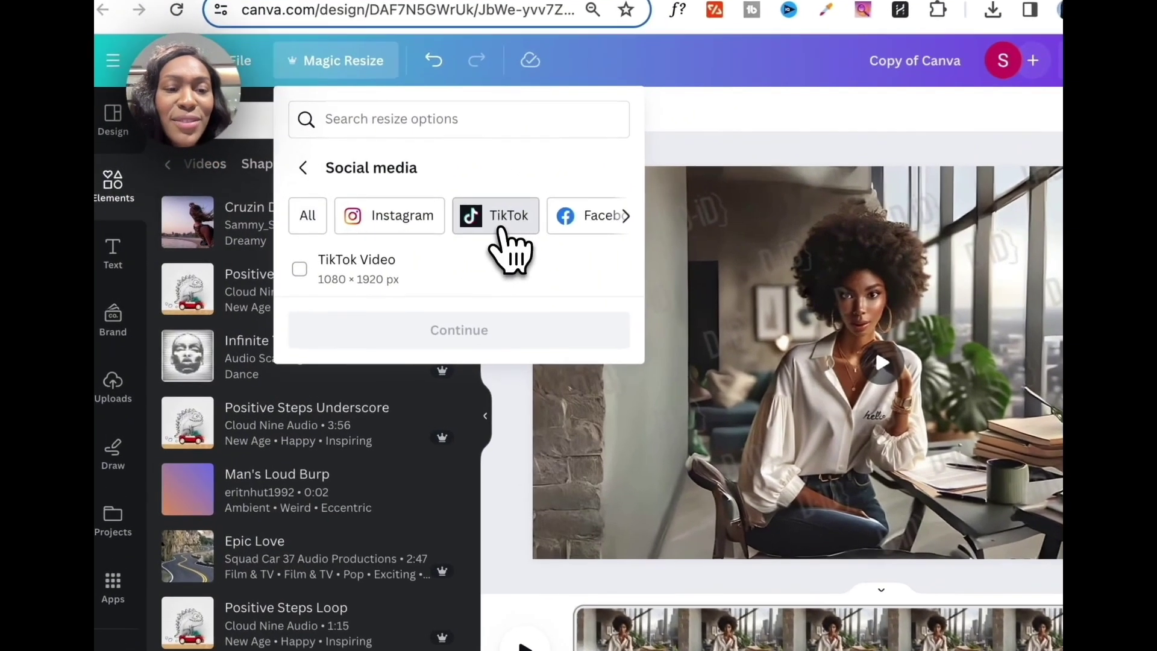
left_click(488, 271)
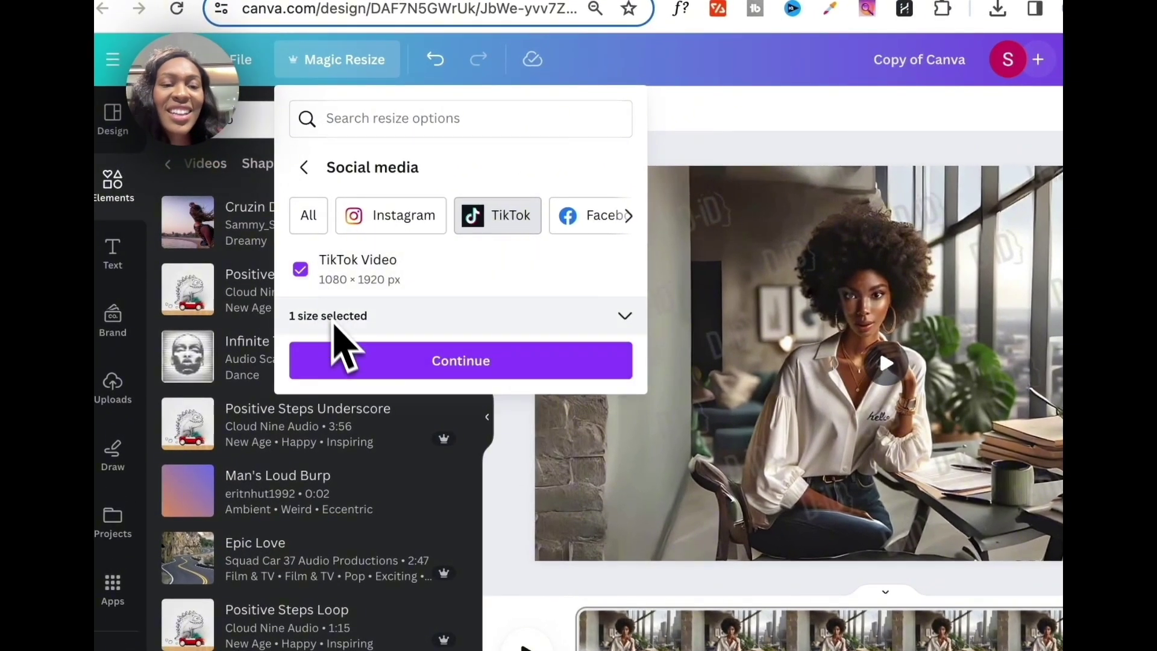
left_click(346, 362)
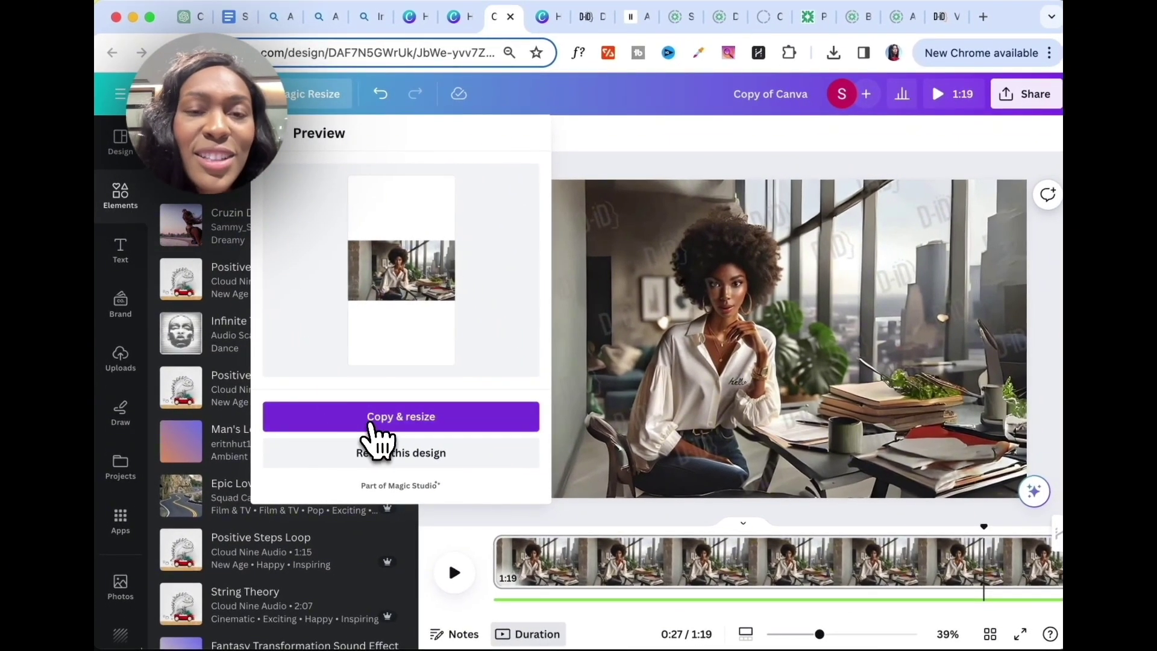
left_click(373, 423)
left_click(403, 259)
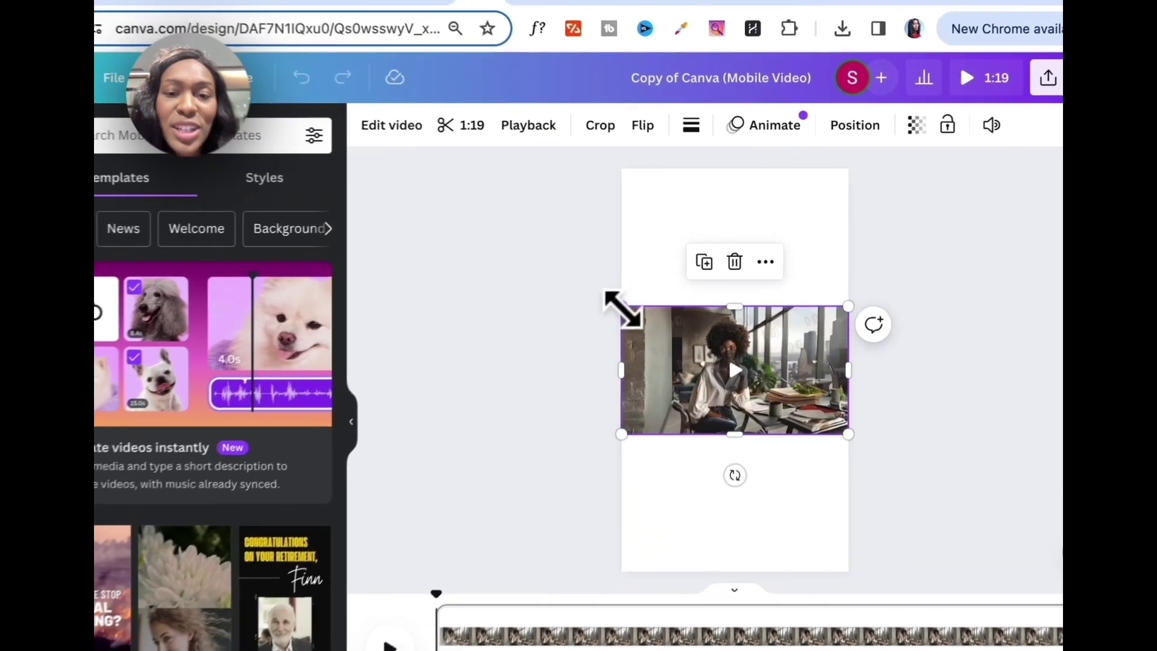
Enlarge the avatar video to cover the entire mobile page, then deselect it.
left_click_drag(649, 290, 502, 106)
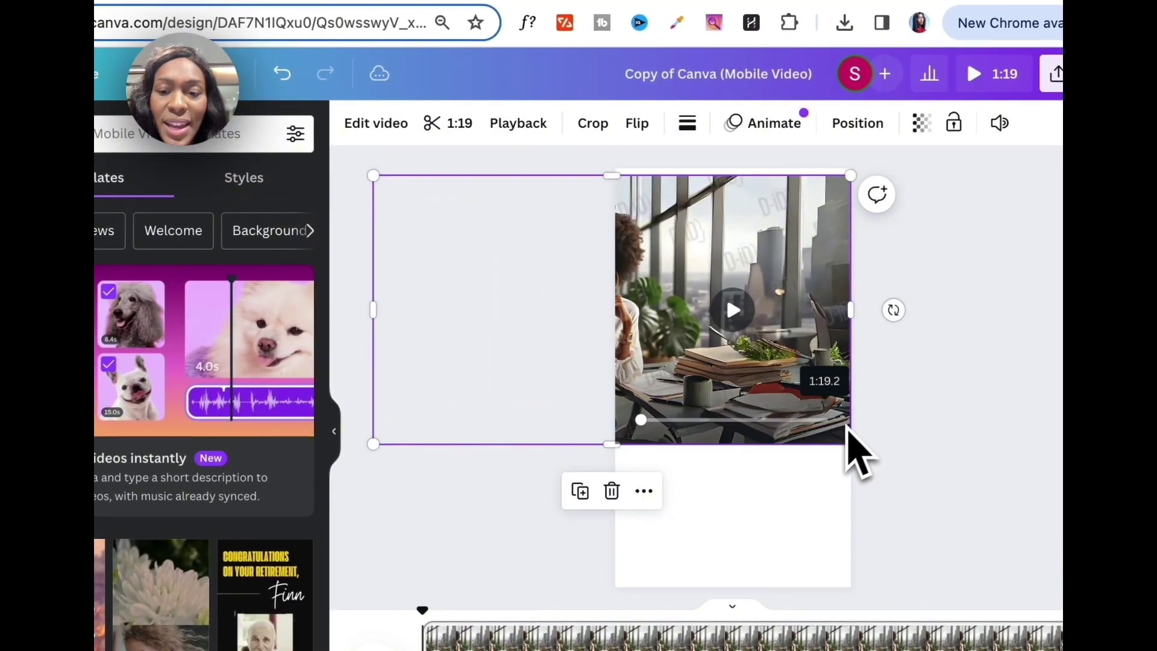
left_click_drag(847, 446, 1121, 588)
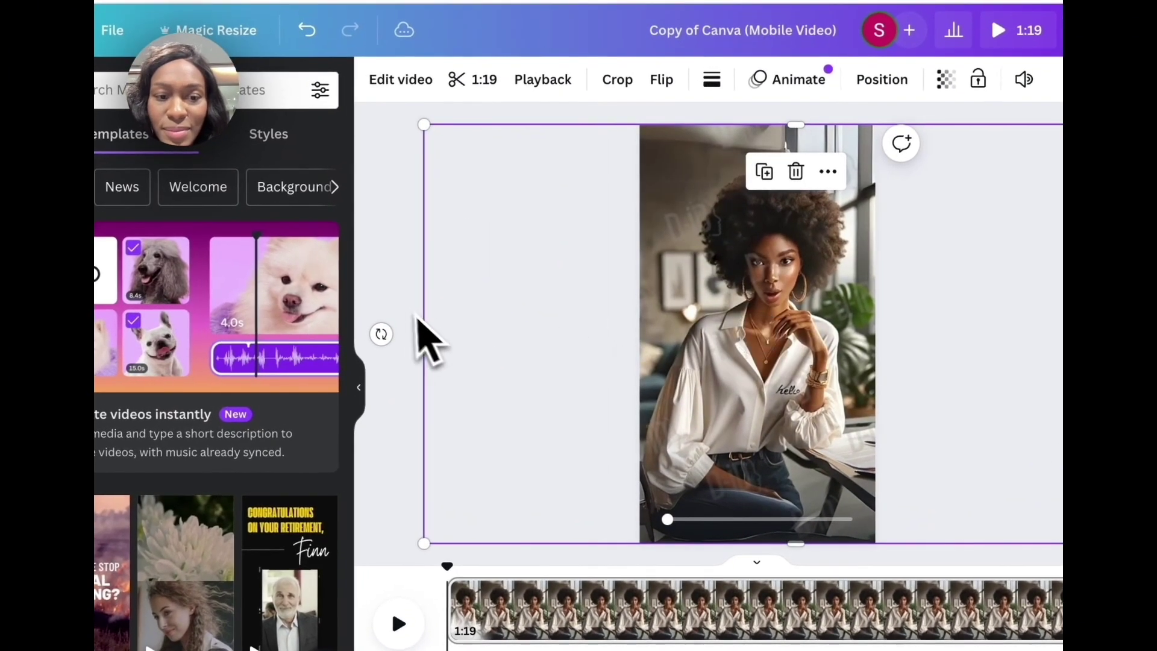
left_click(399, 307)
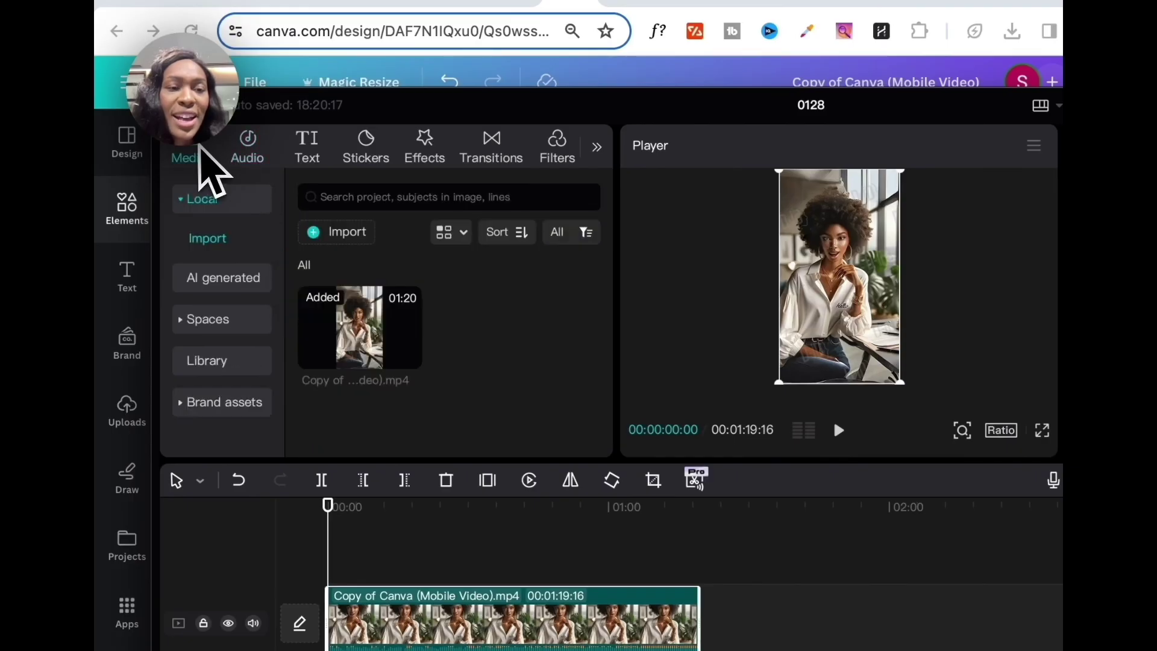
Generate English auto-captions as a caption track above the mobile video clip.
left_click(307, 149)
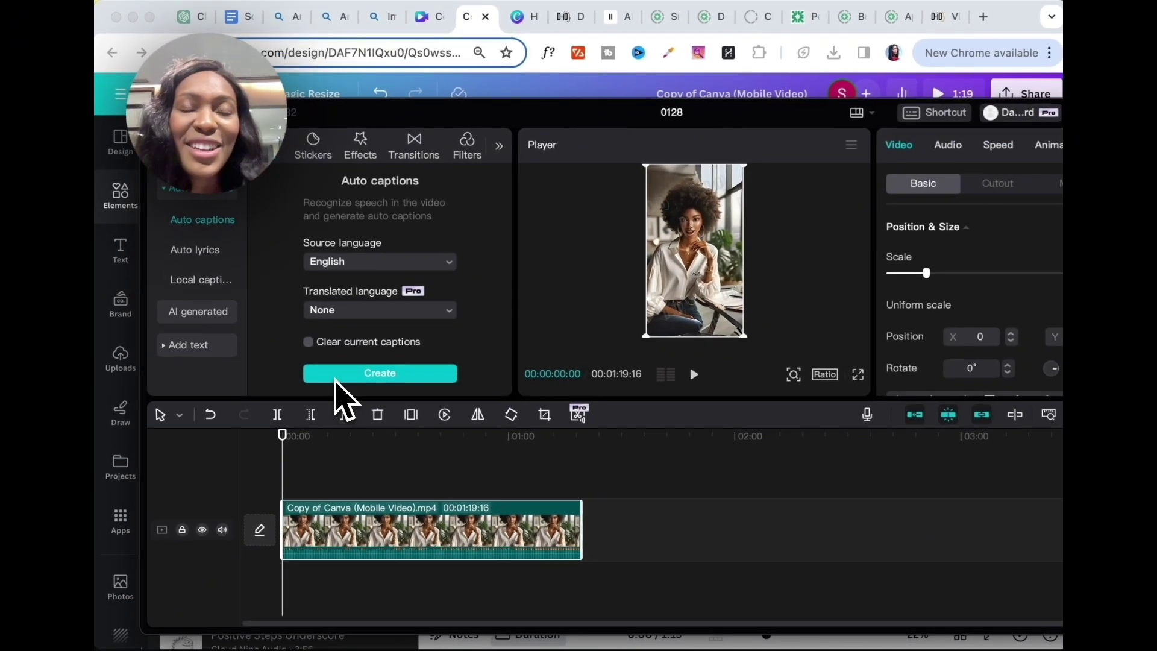
left_click(339, 378)
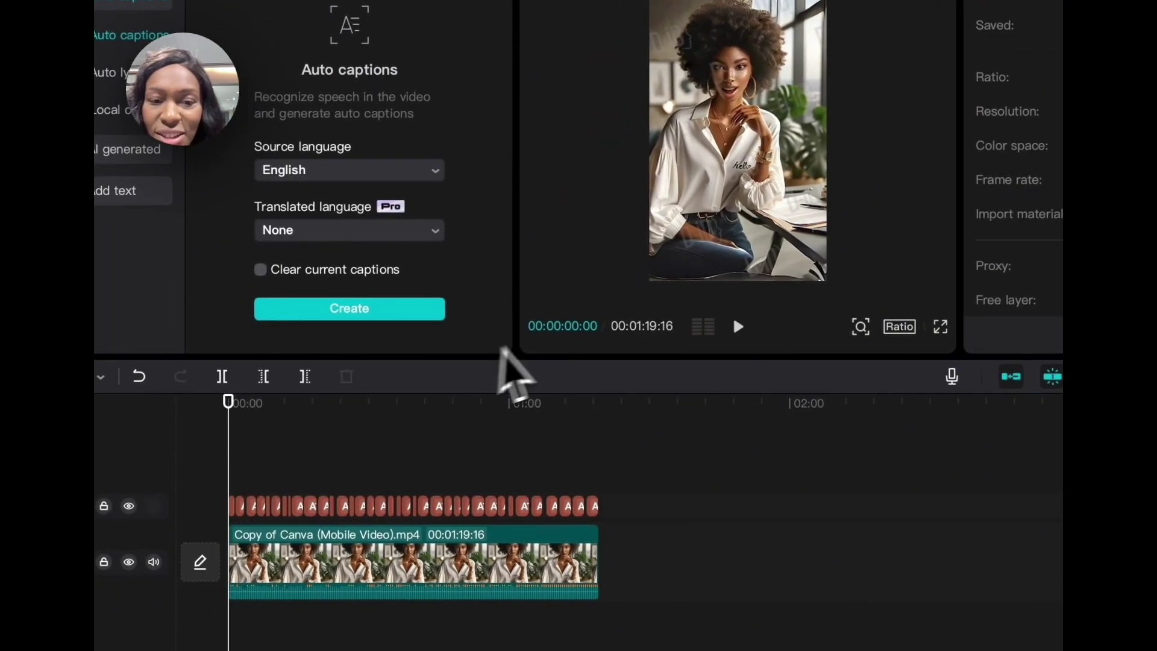
left_click(274, 507)
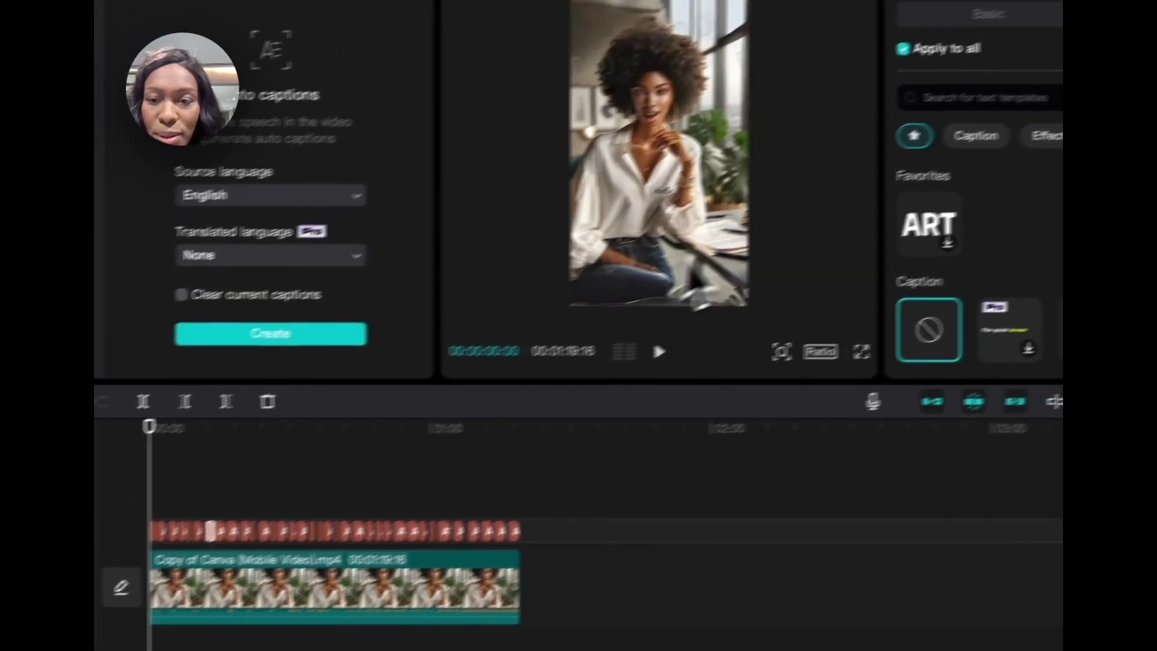
scroll(887, 262, "up", 1)
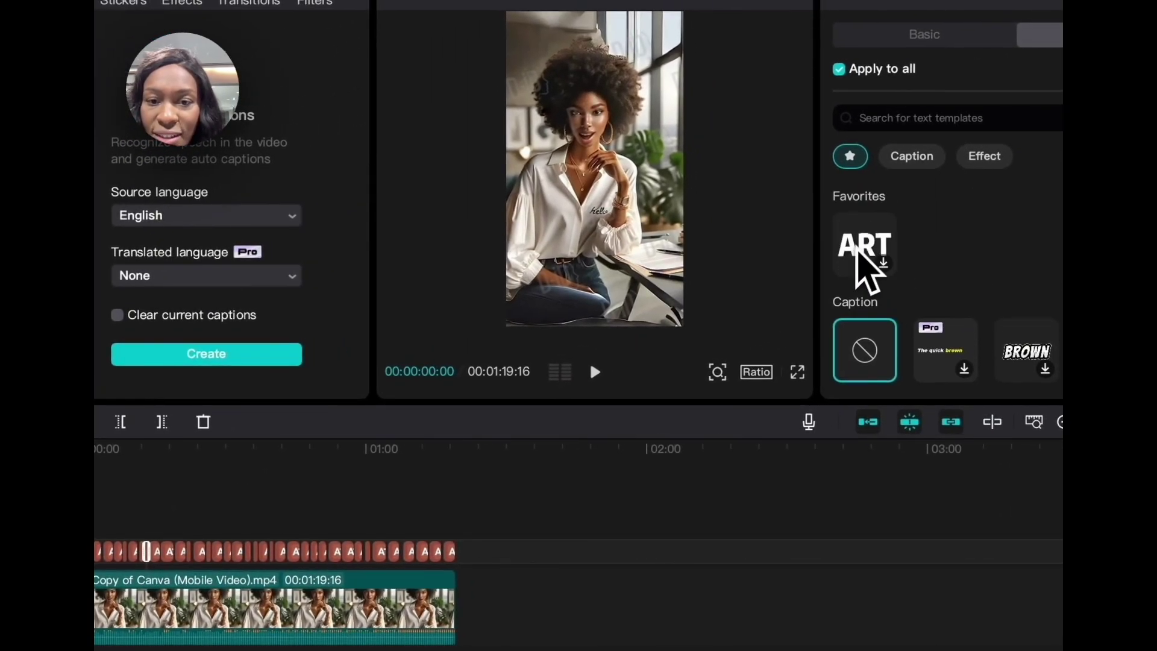
Apply the ART and BROWN caption templates to all captions and replay from the start.
left_click(866, 270)
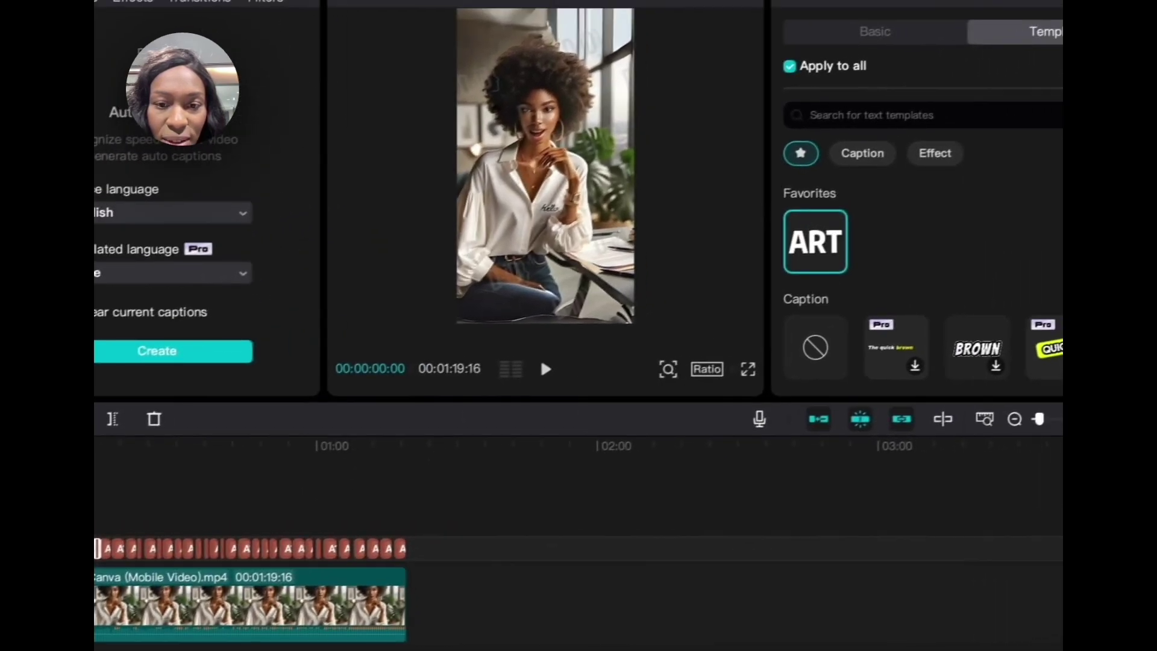
left_click(545, 366)
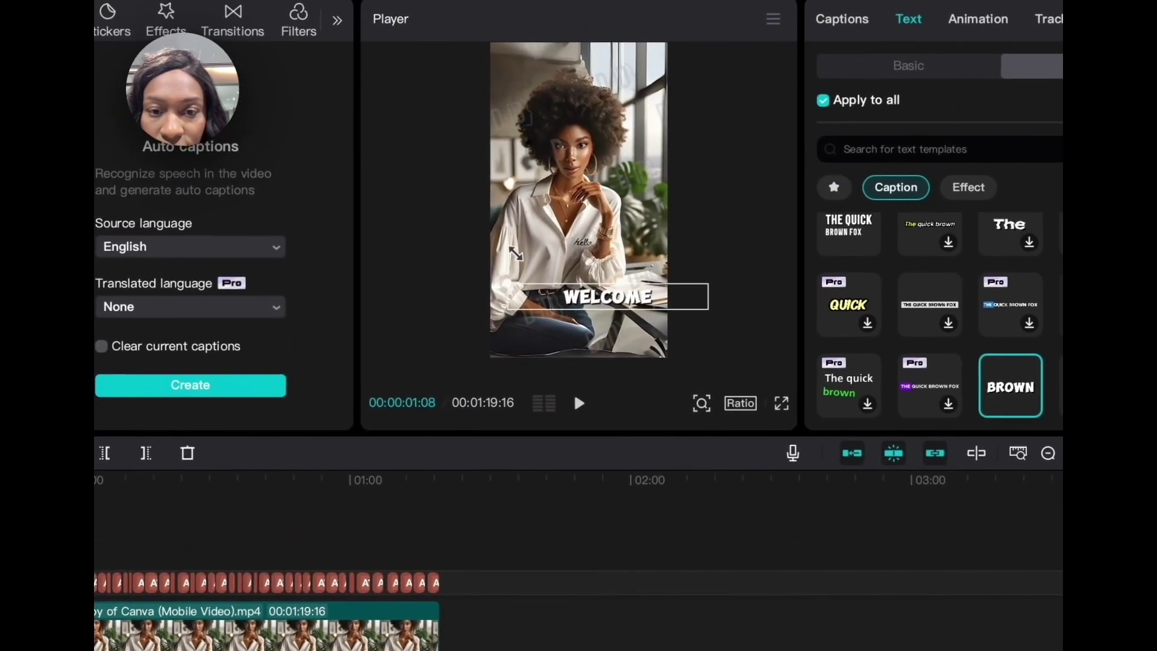
left_click(570, 300)
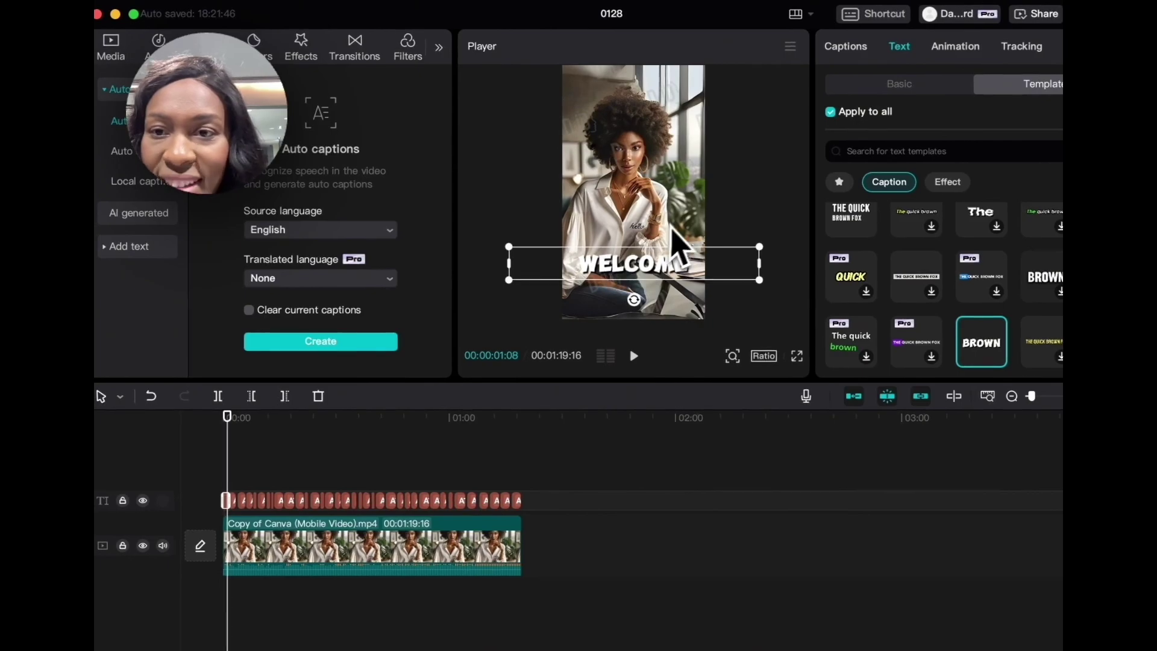
left_click(955, 46)
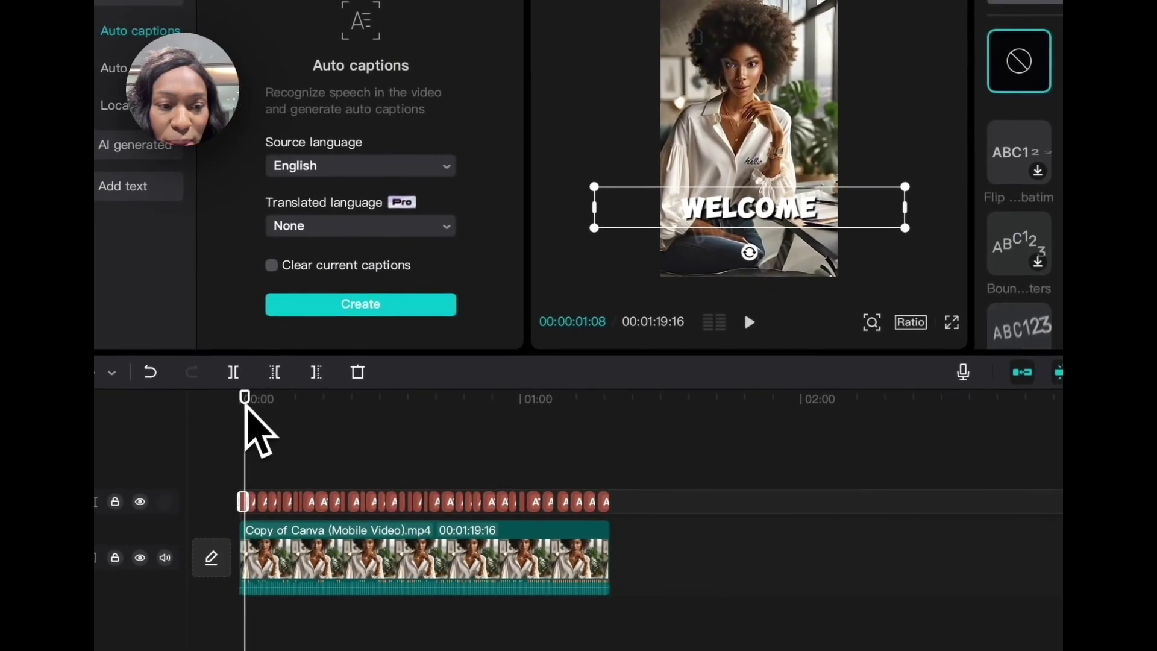
left_click(237, 396)
left_click(583, 357)
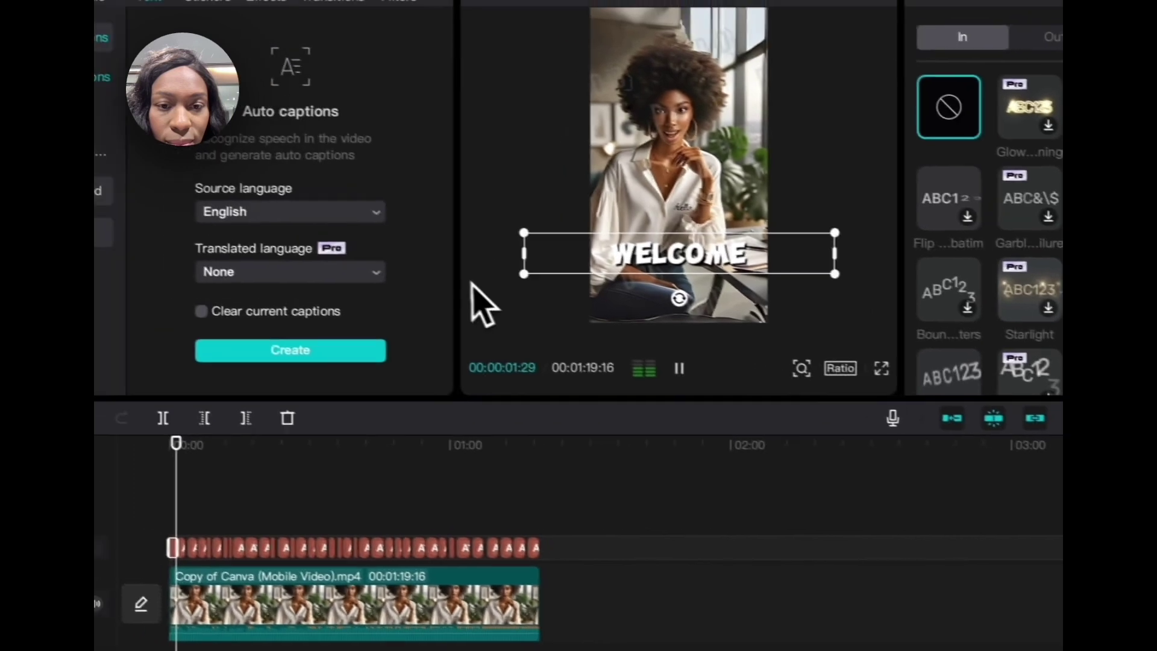
Review the captioned video in playback and fullscreen, then bring up the export settings.
left_click(508, 316)
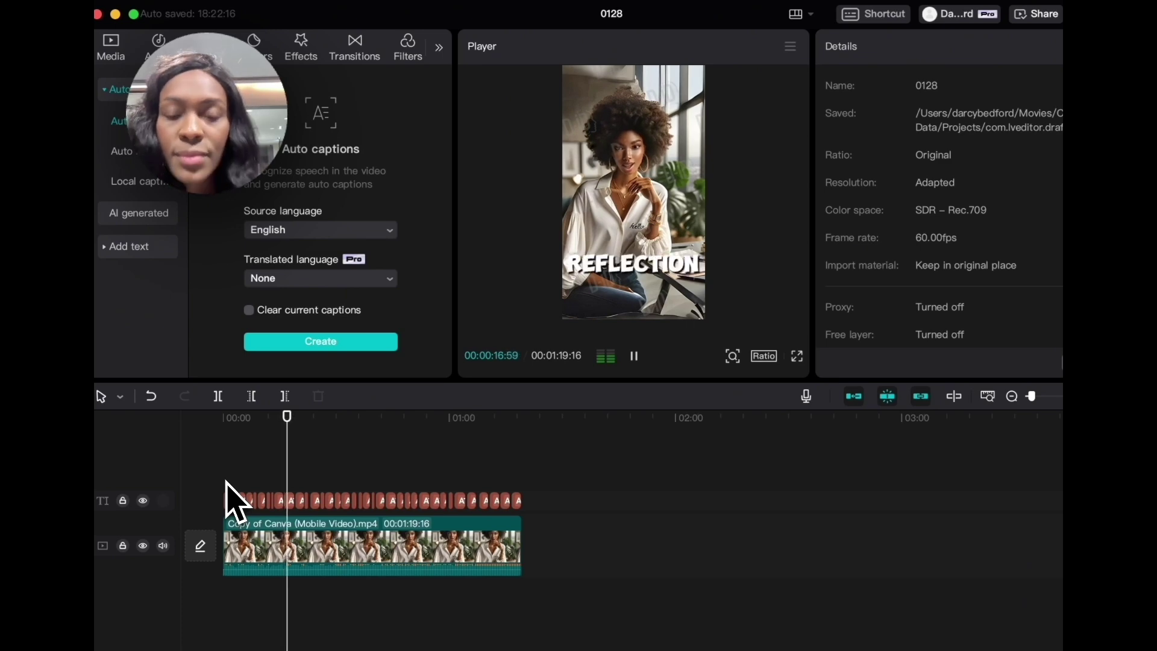
left_click(237, 499)
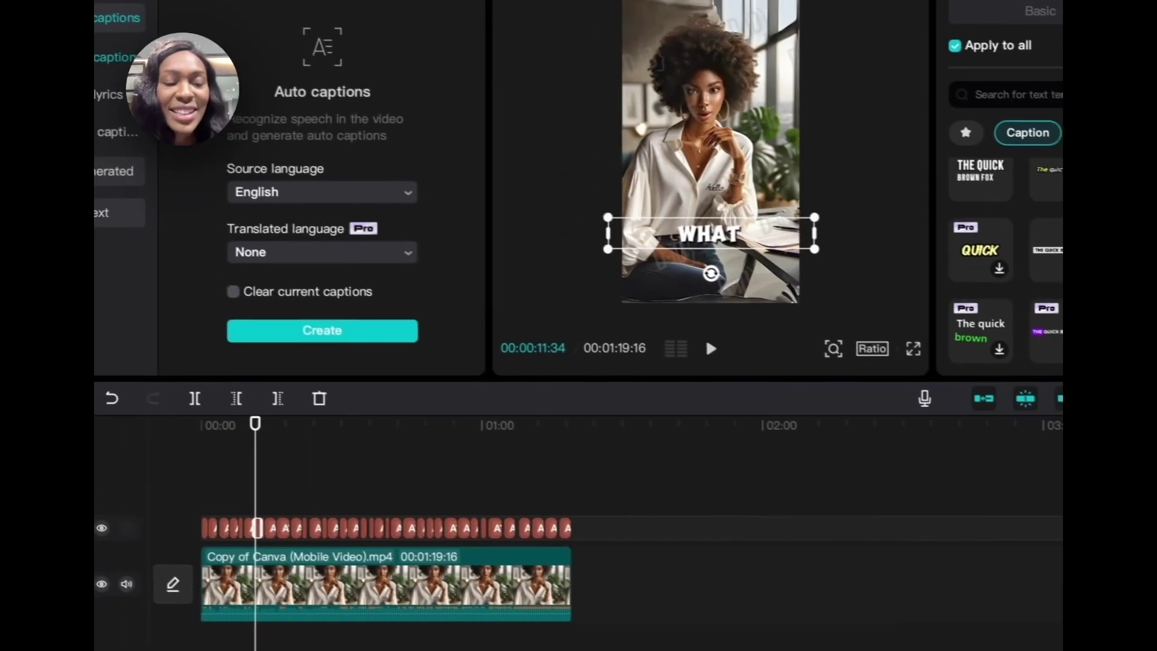
left_click(249, 476)
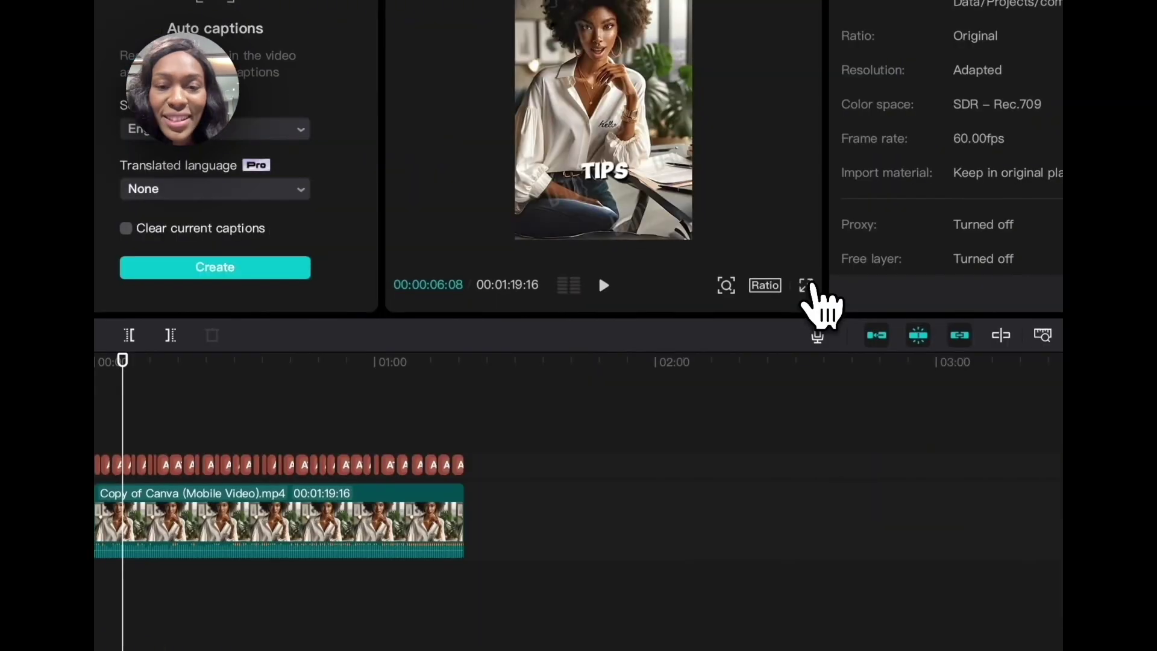
left_click(928, 352)
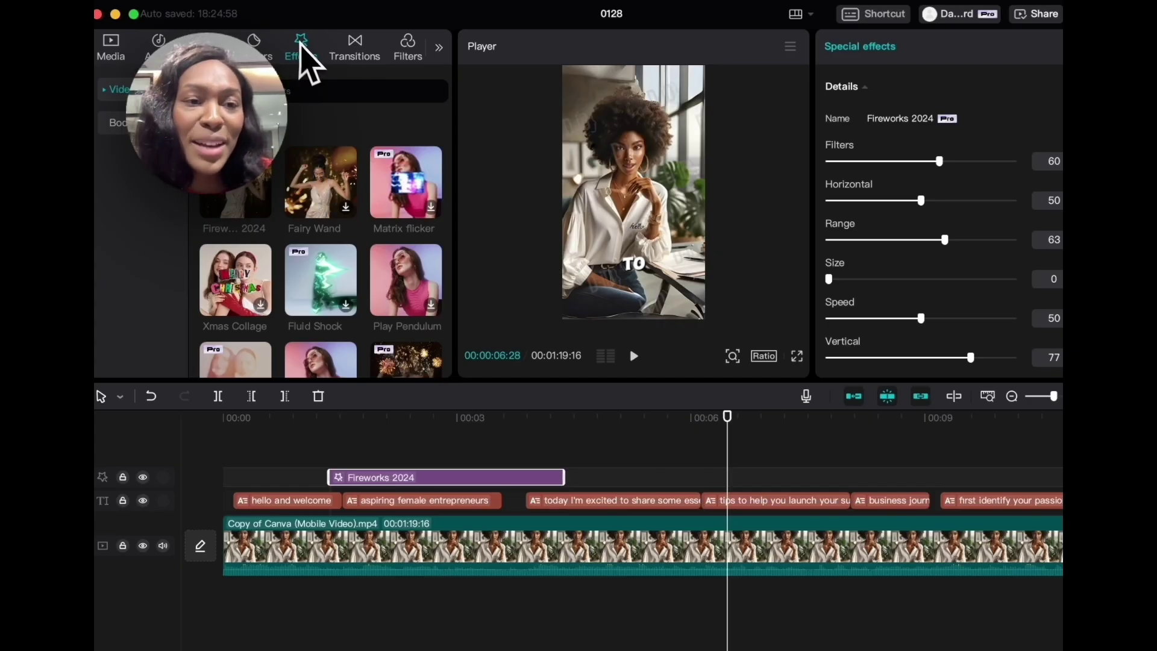
left_click(1037, 14)
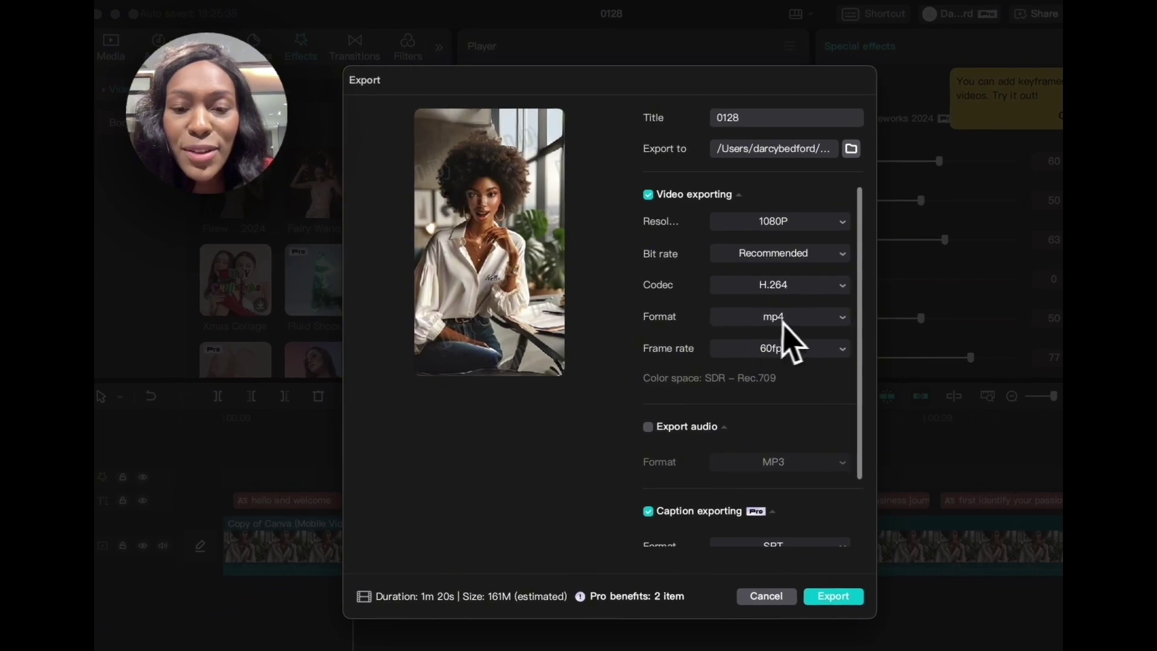
scroll(788, 340, "down", 3)
scroll(795, 342, "up", 3)
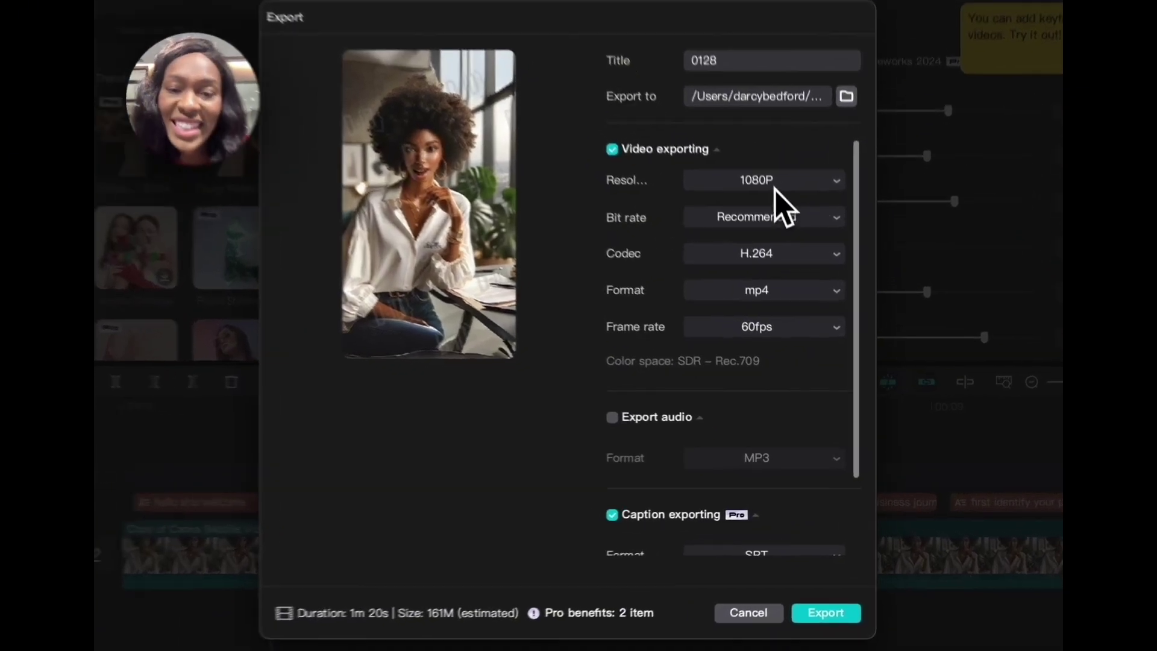
Export the captioned video as an MP4 at 1080P resolution.
left_click(807, 227)
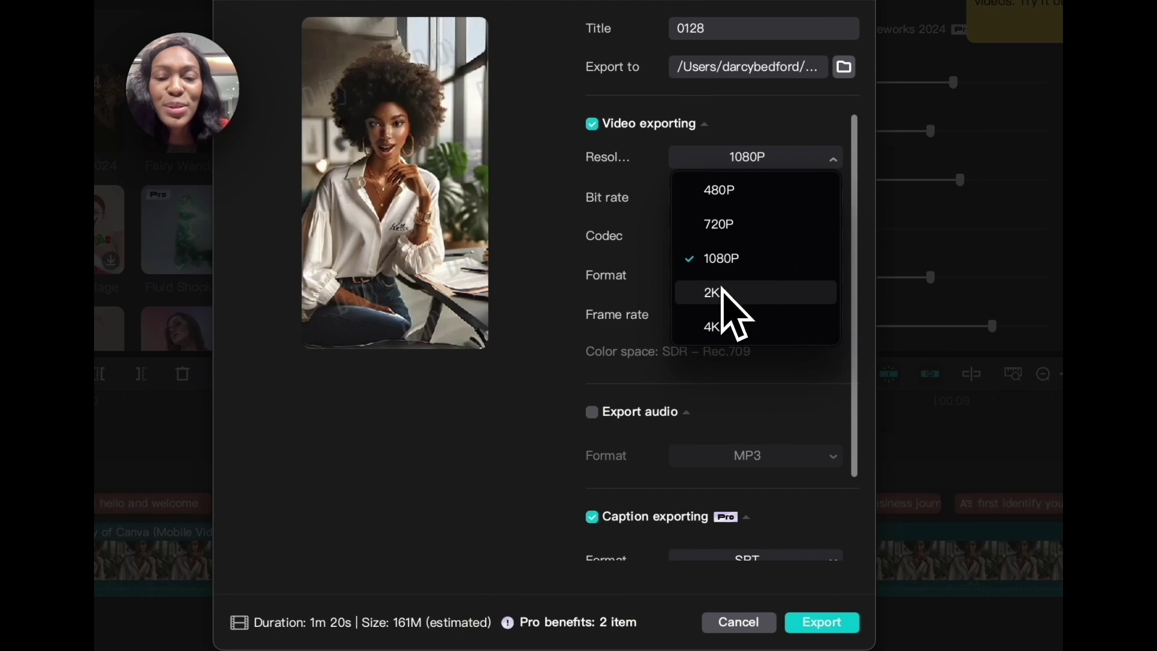
left_click(669, 258)
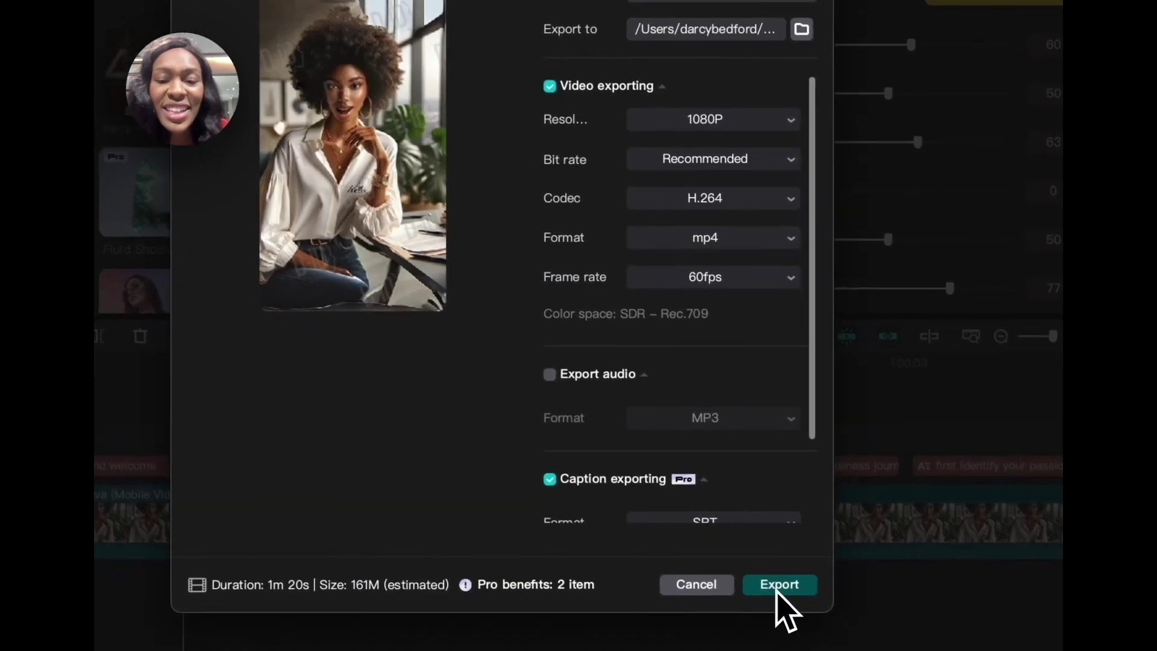
left_click(814, 622)
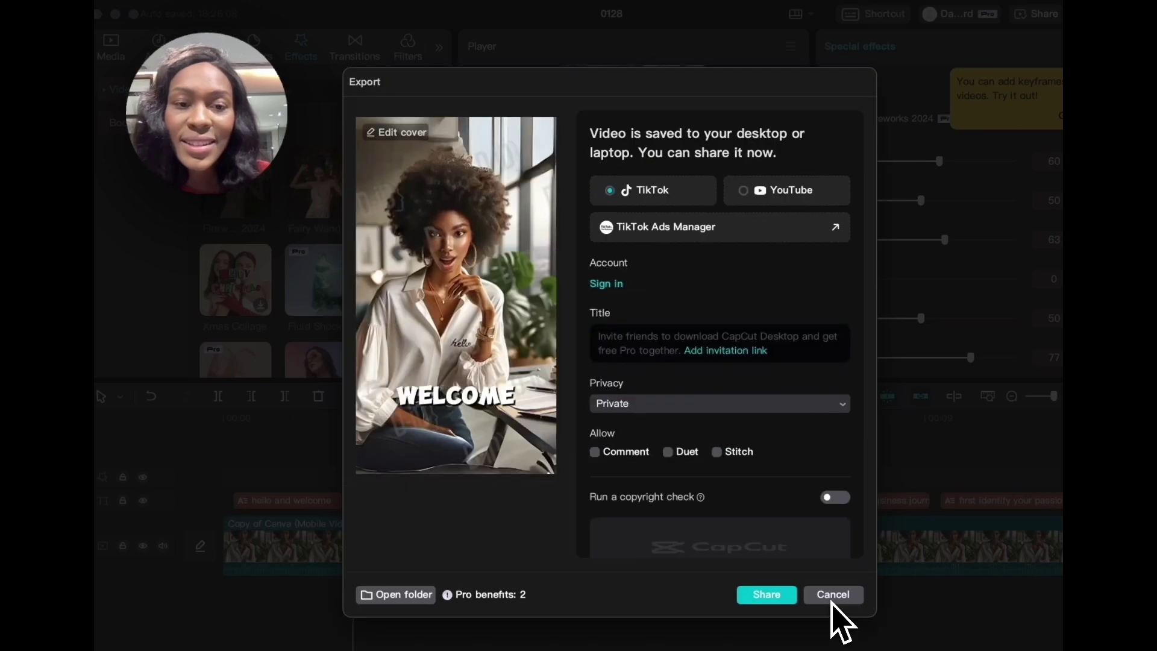